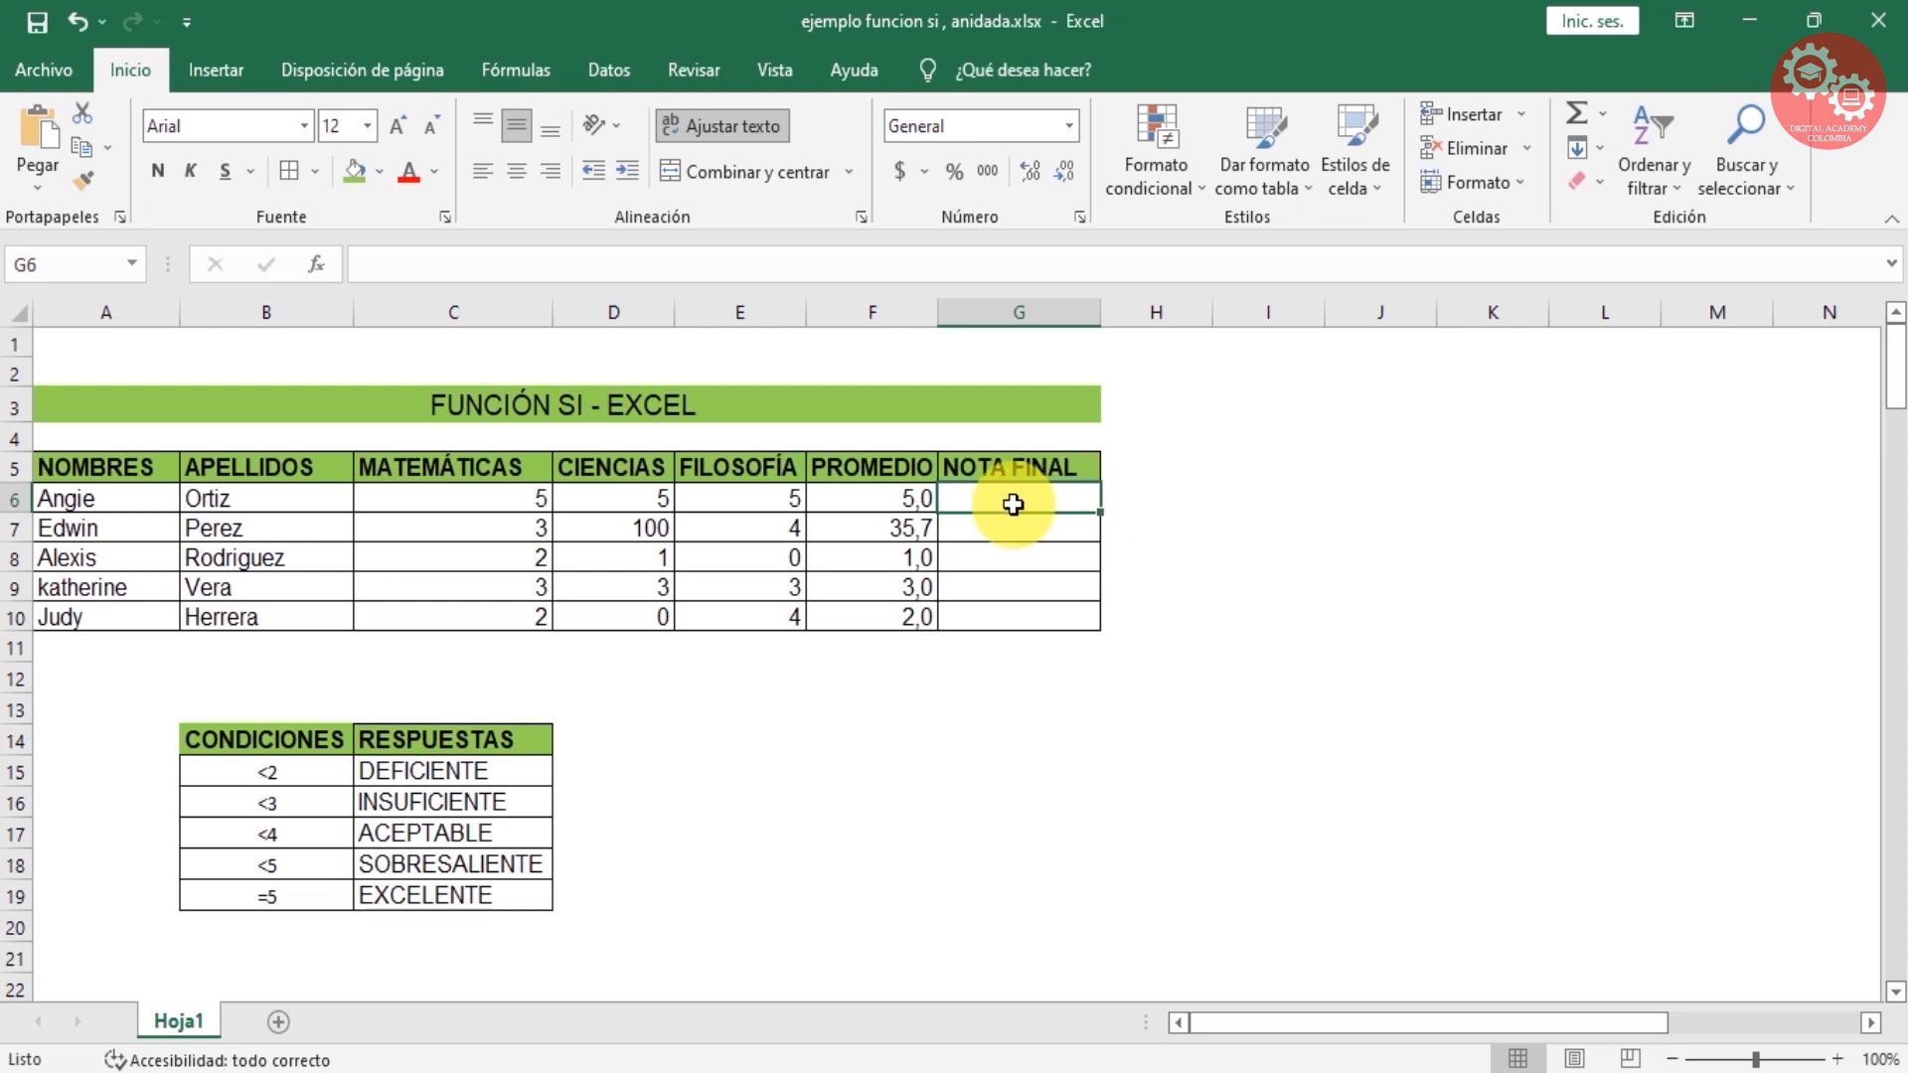
Step: Begin a SI formula in G6 that returns "REPROBO" when F6<=2
type("=")
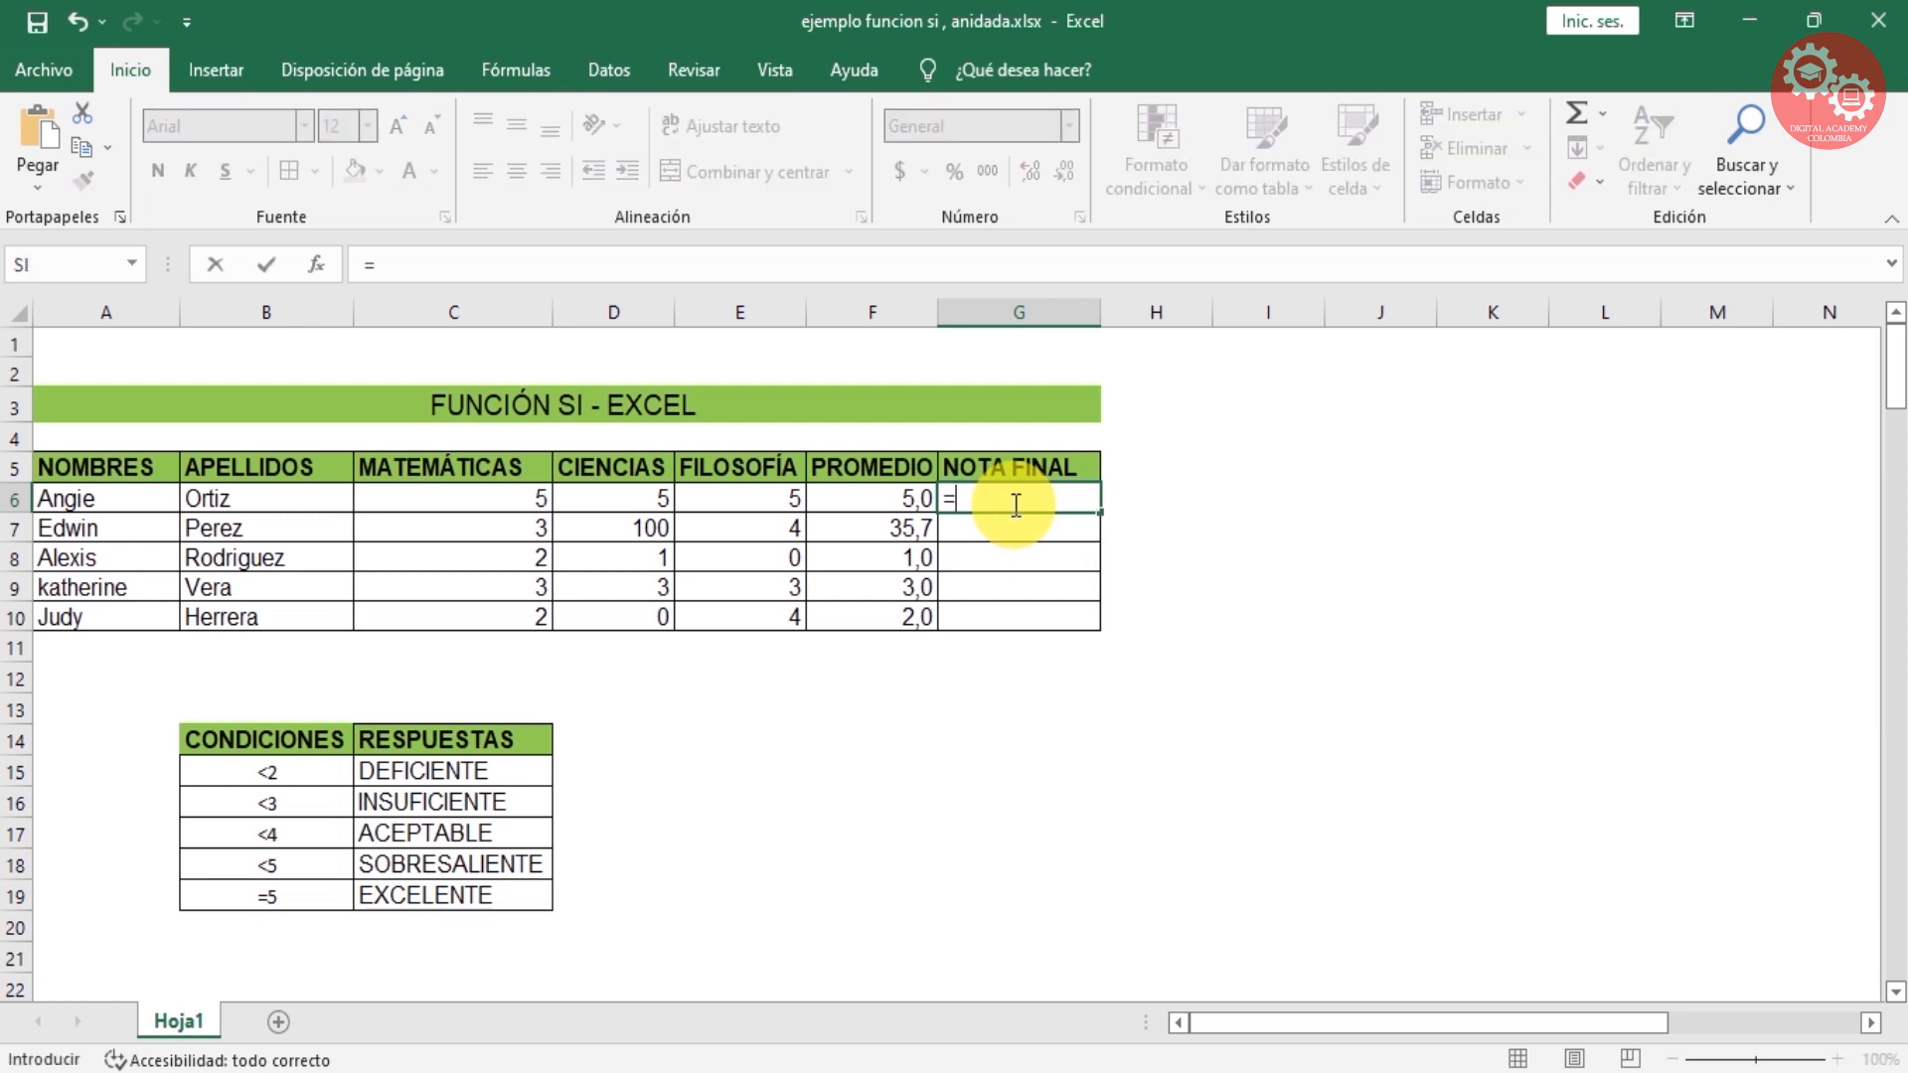
type("SI")
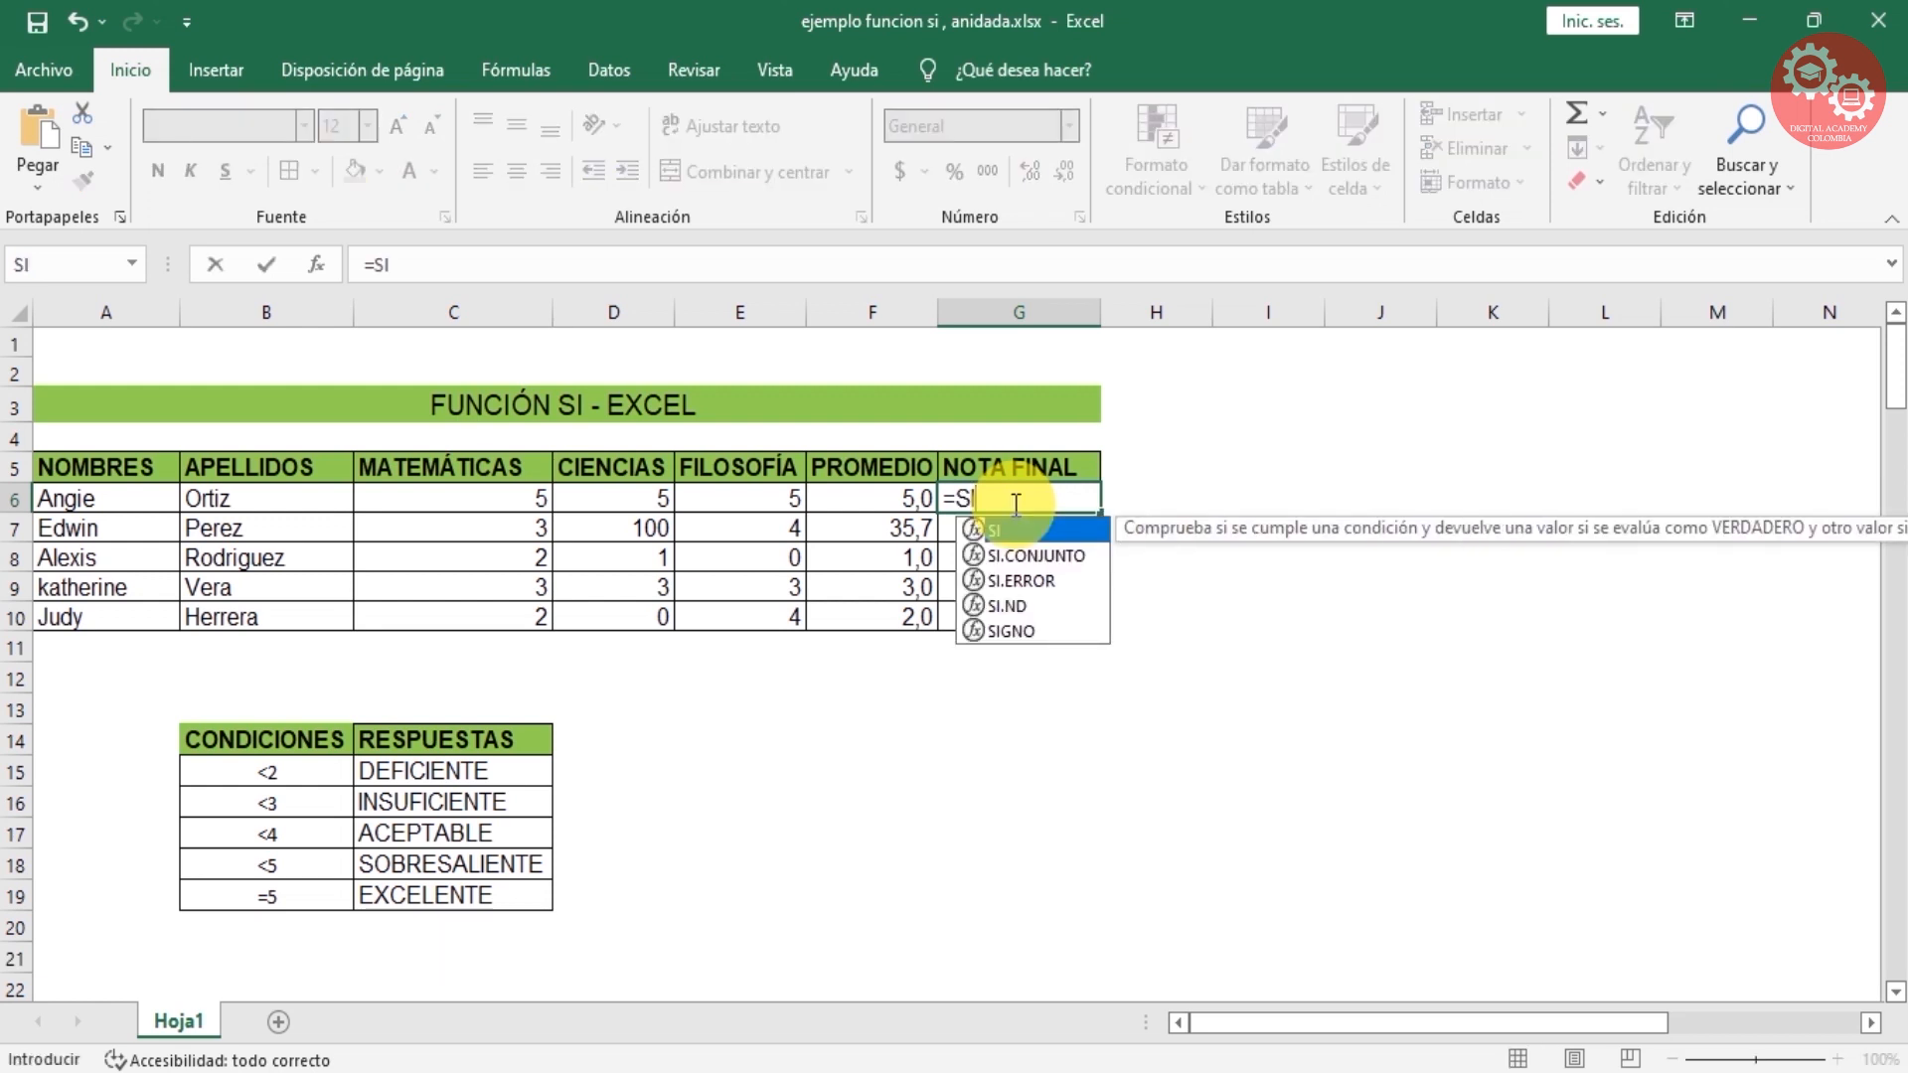
type("(")
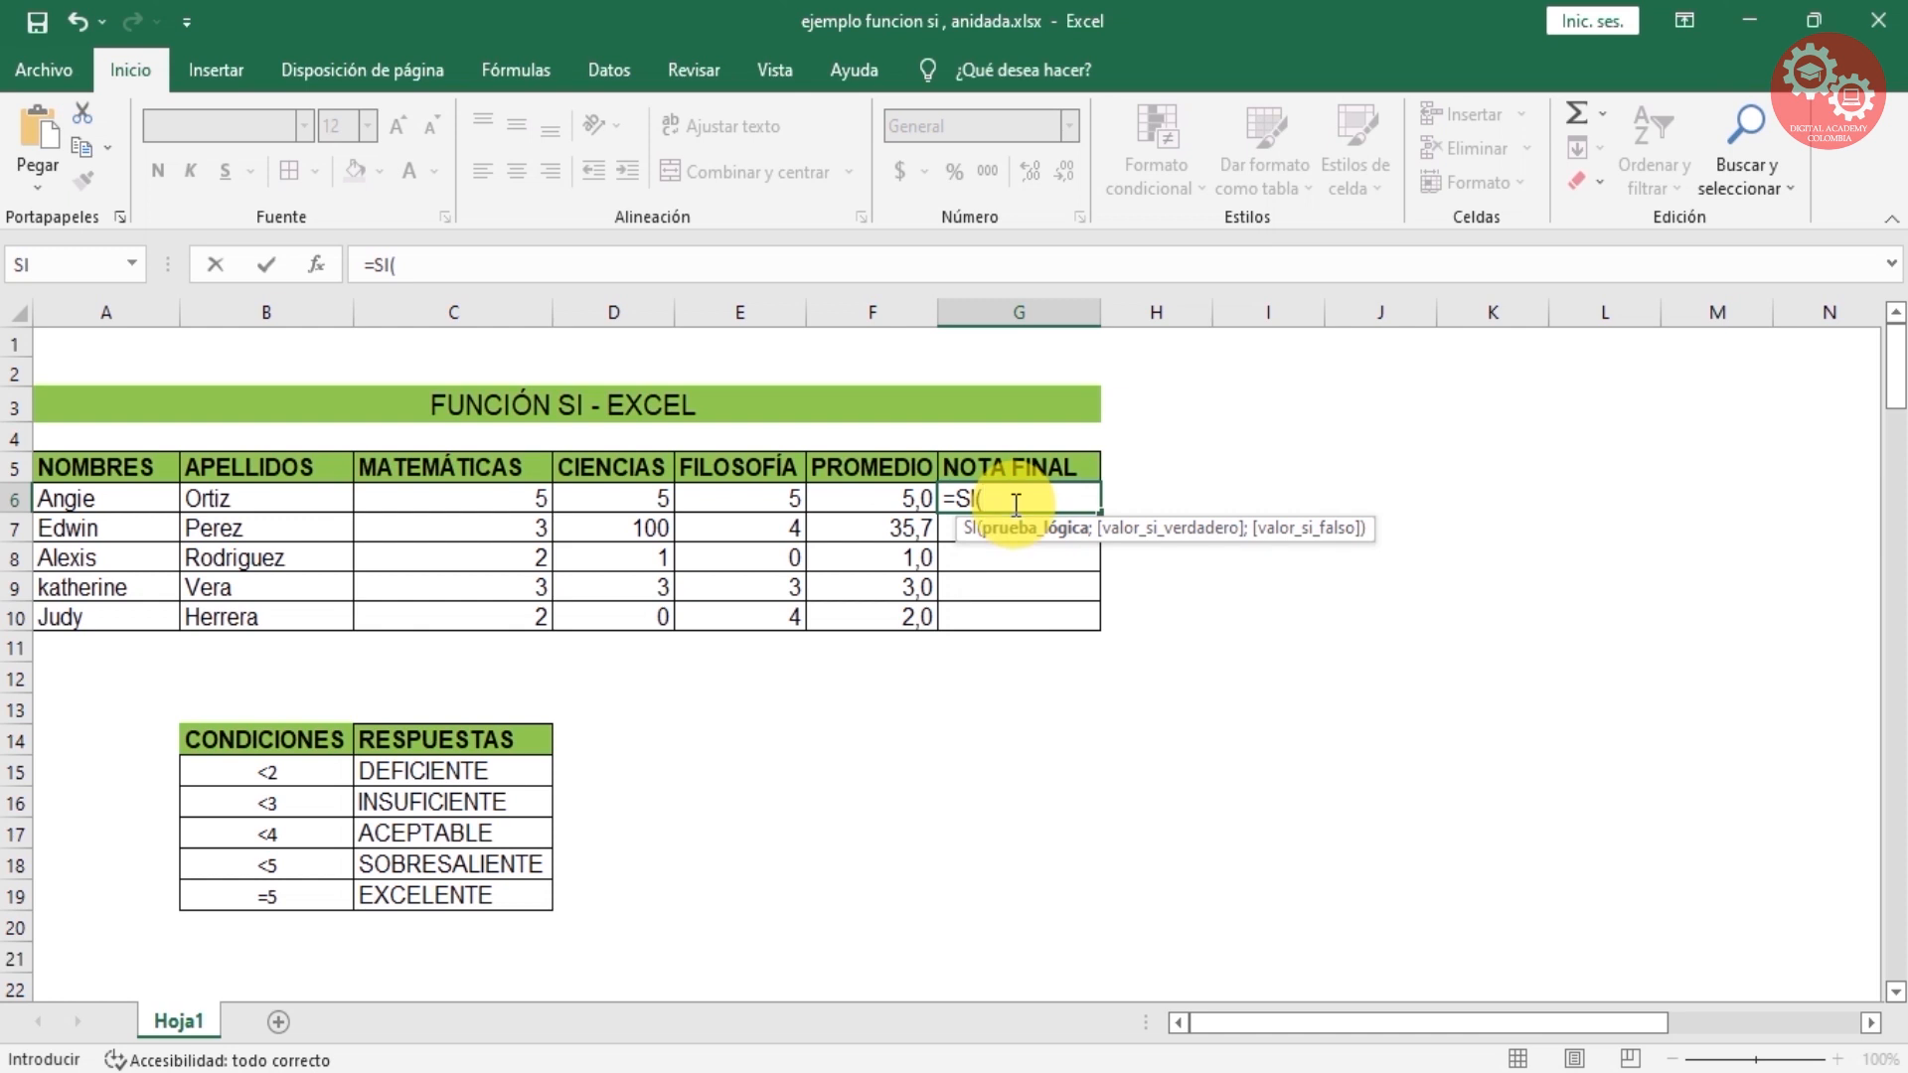
type("F6")
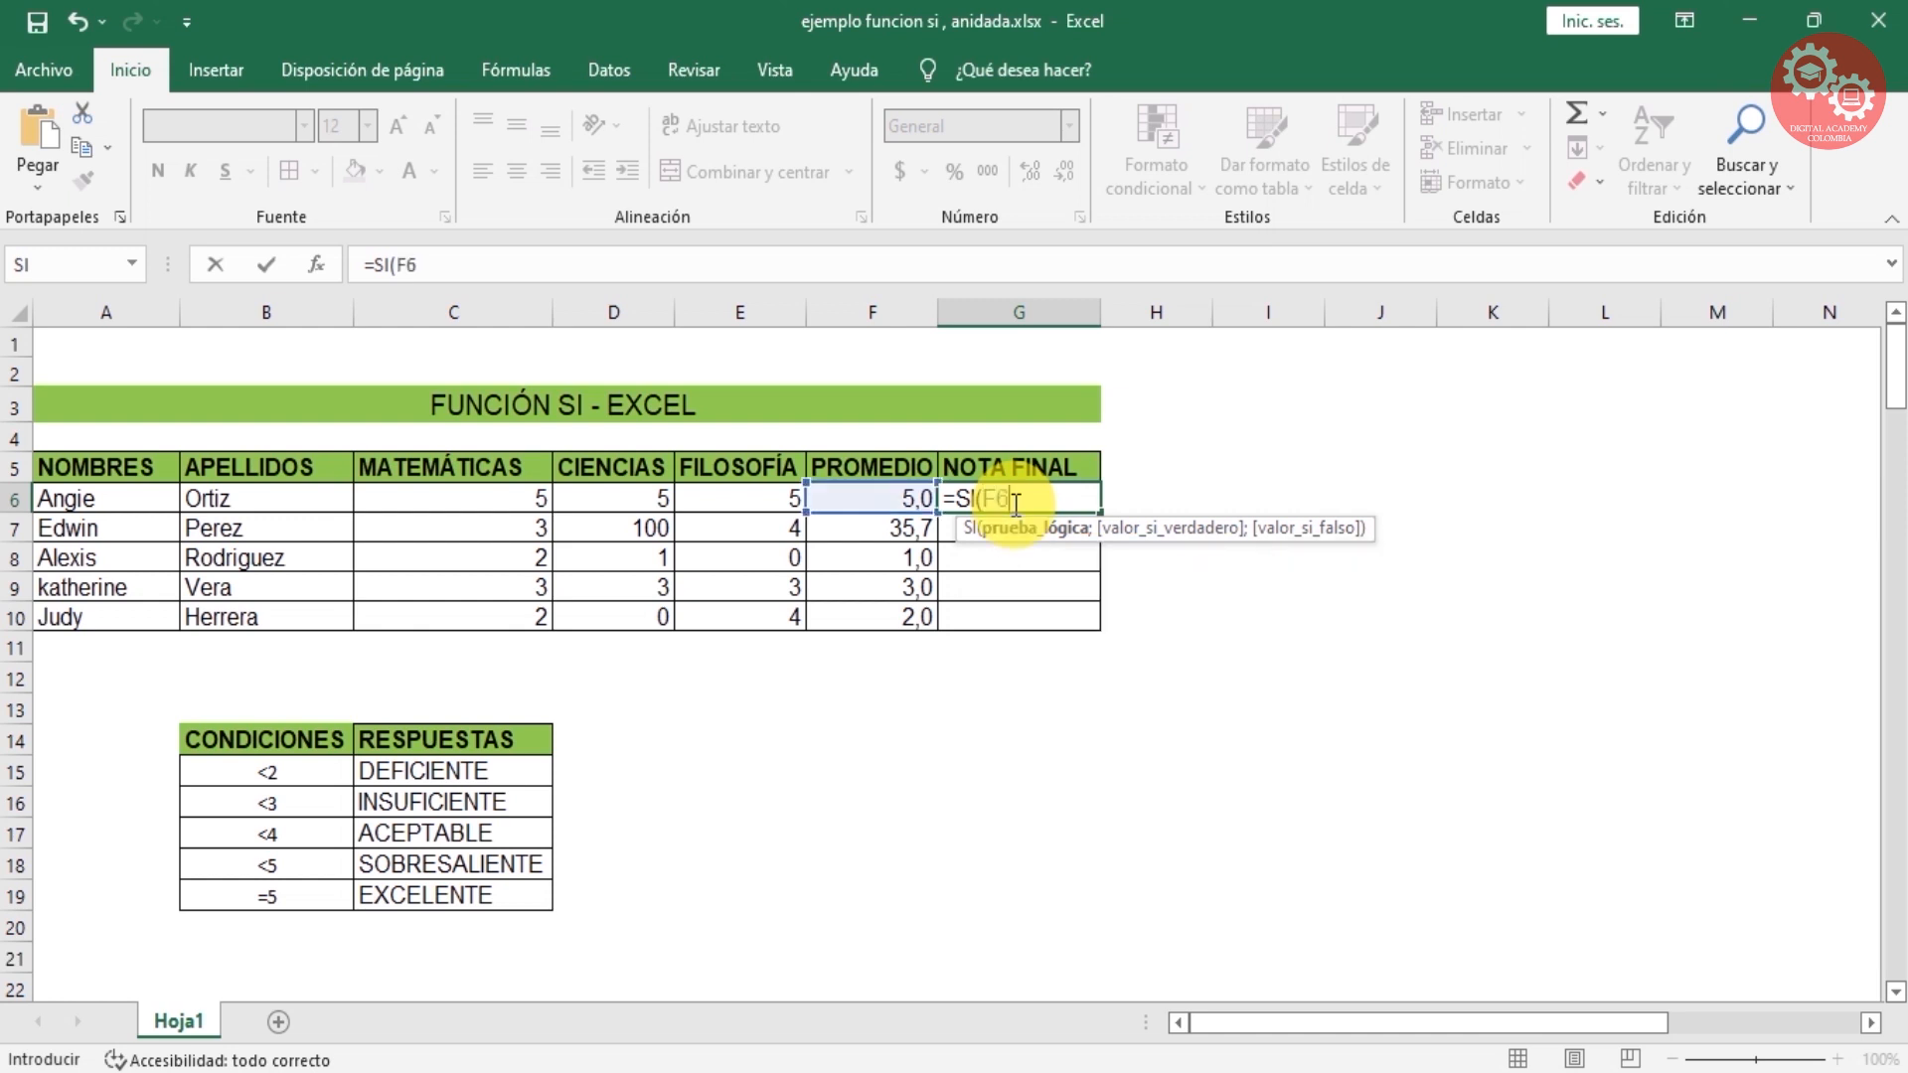
type("<=2;")
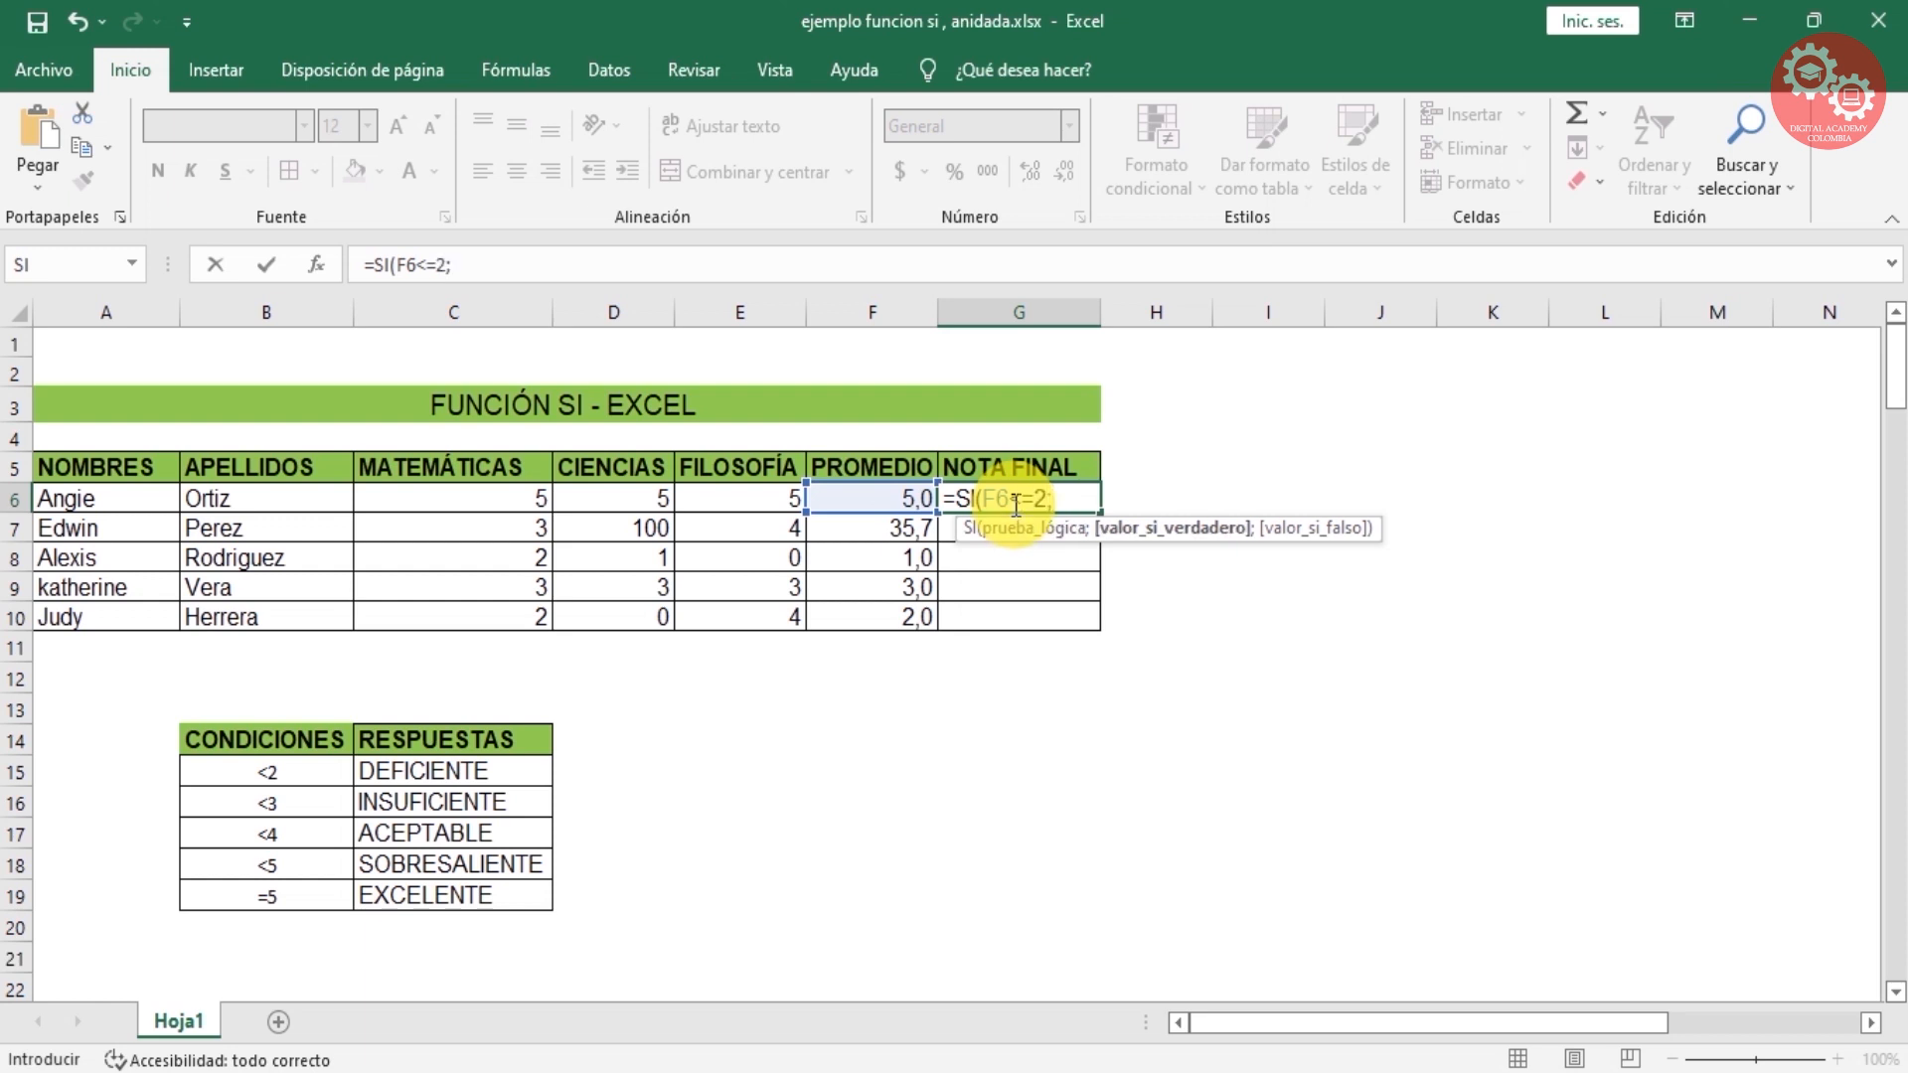
type("\"RE")
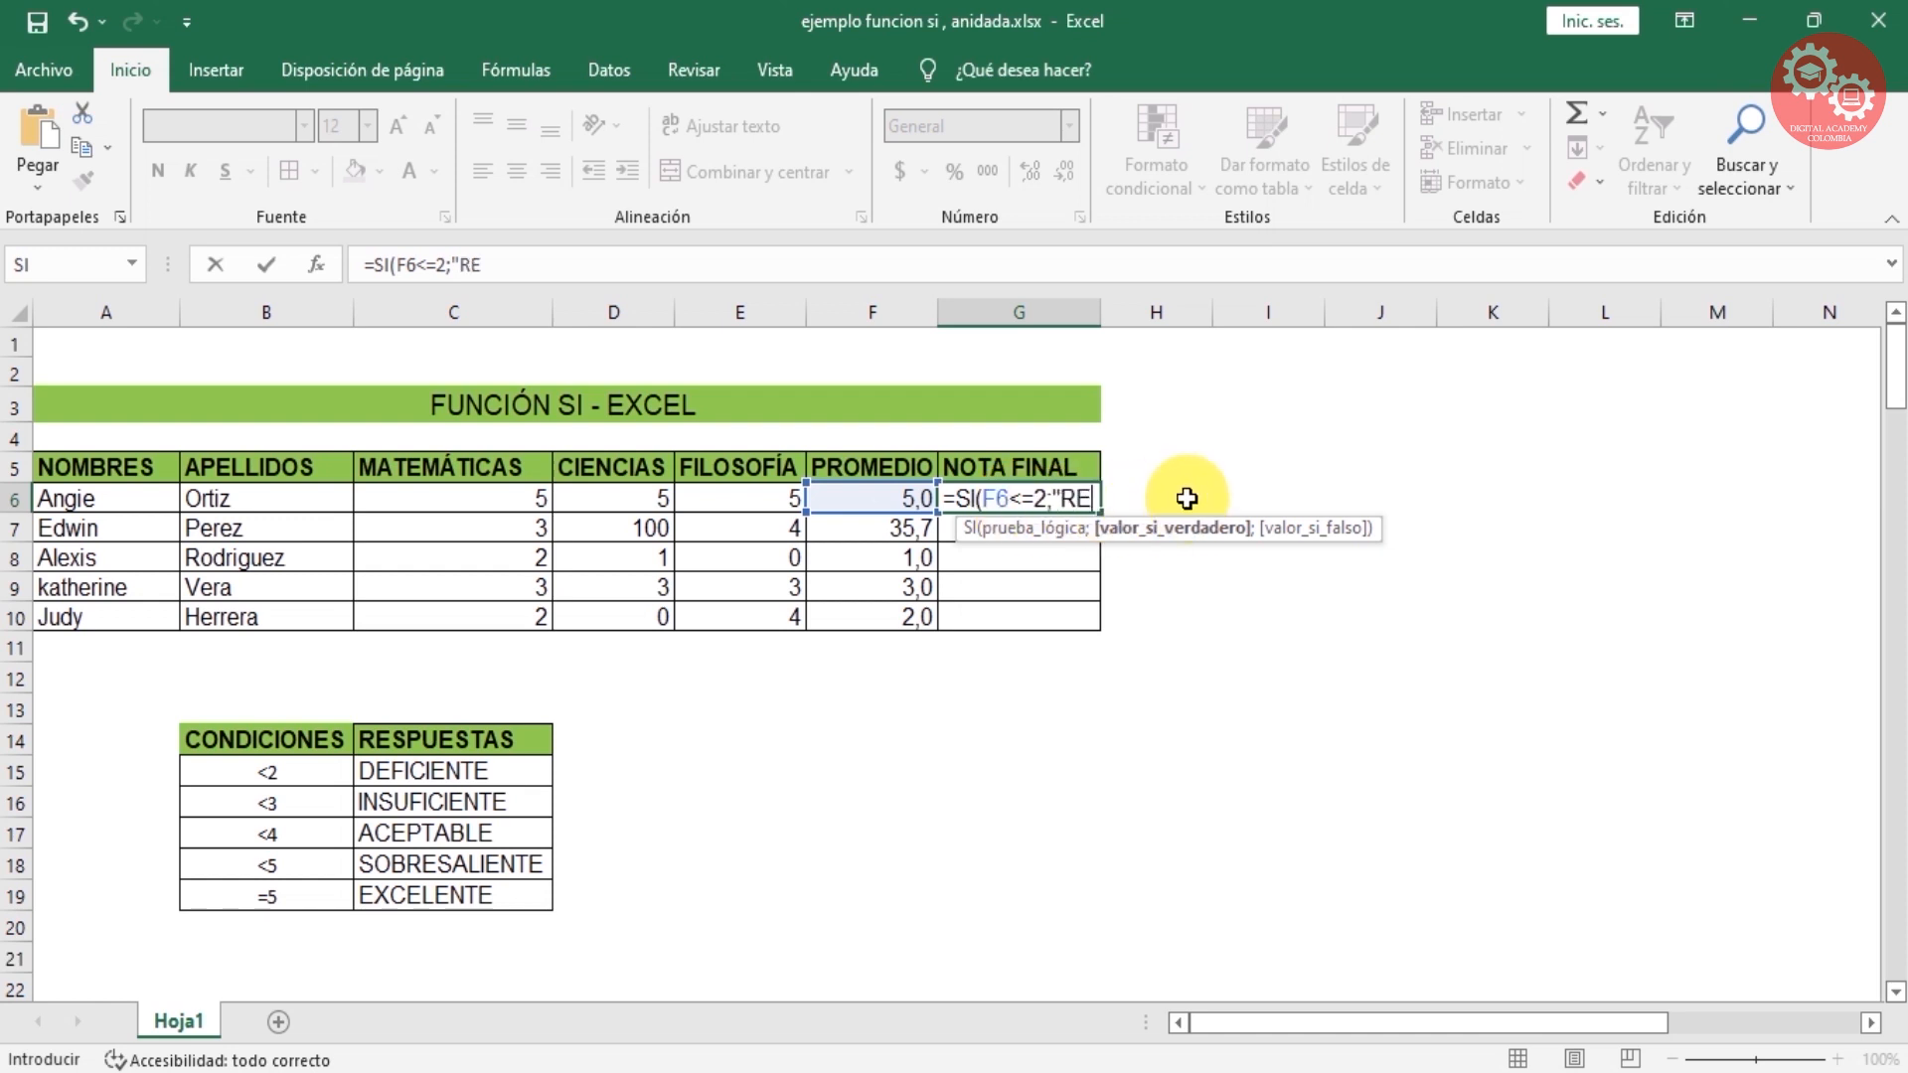
type("PROBO")
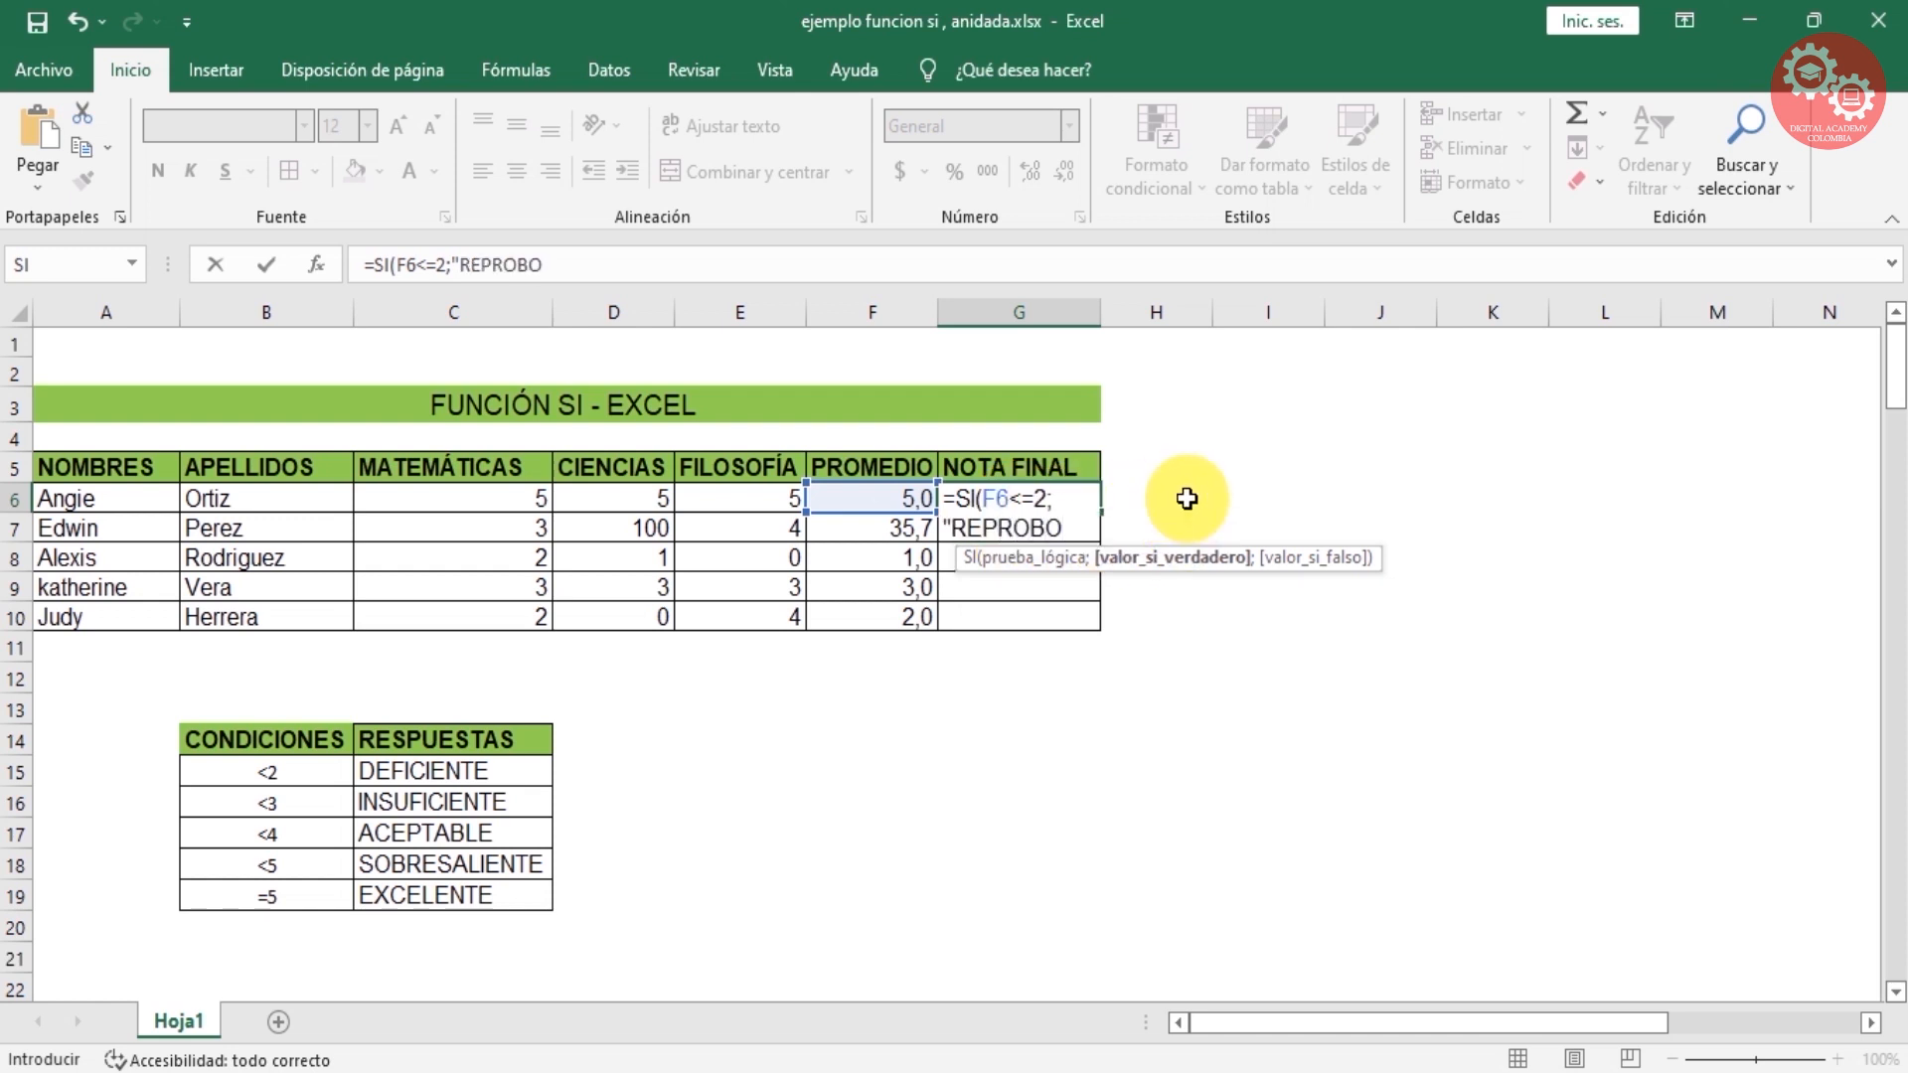
Step: Nest a second SI in the G6 formula that returns "VALIDAR" when F6=3 and otherwise "APROBO", and complete the formula
type("\";S")
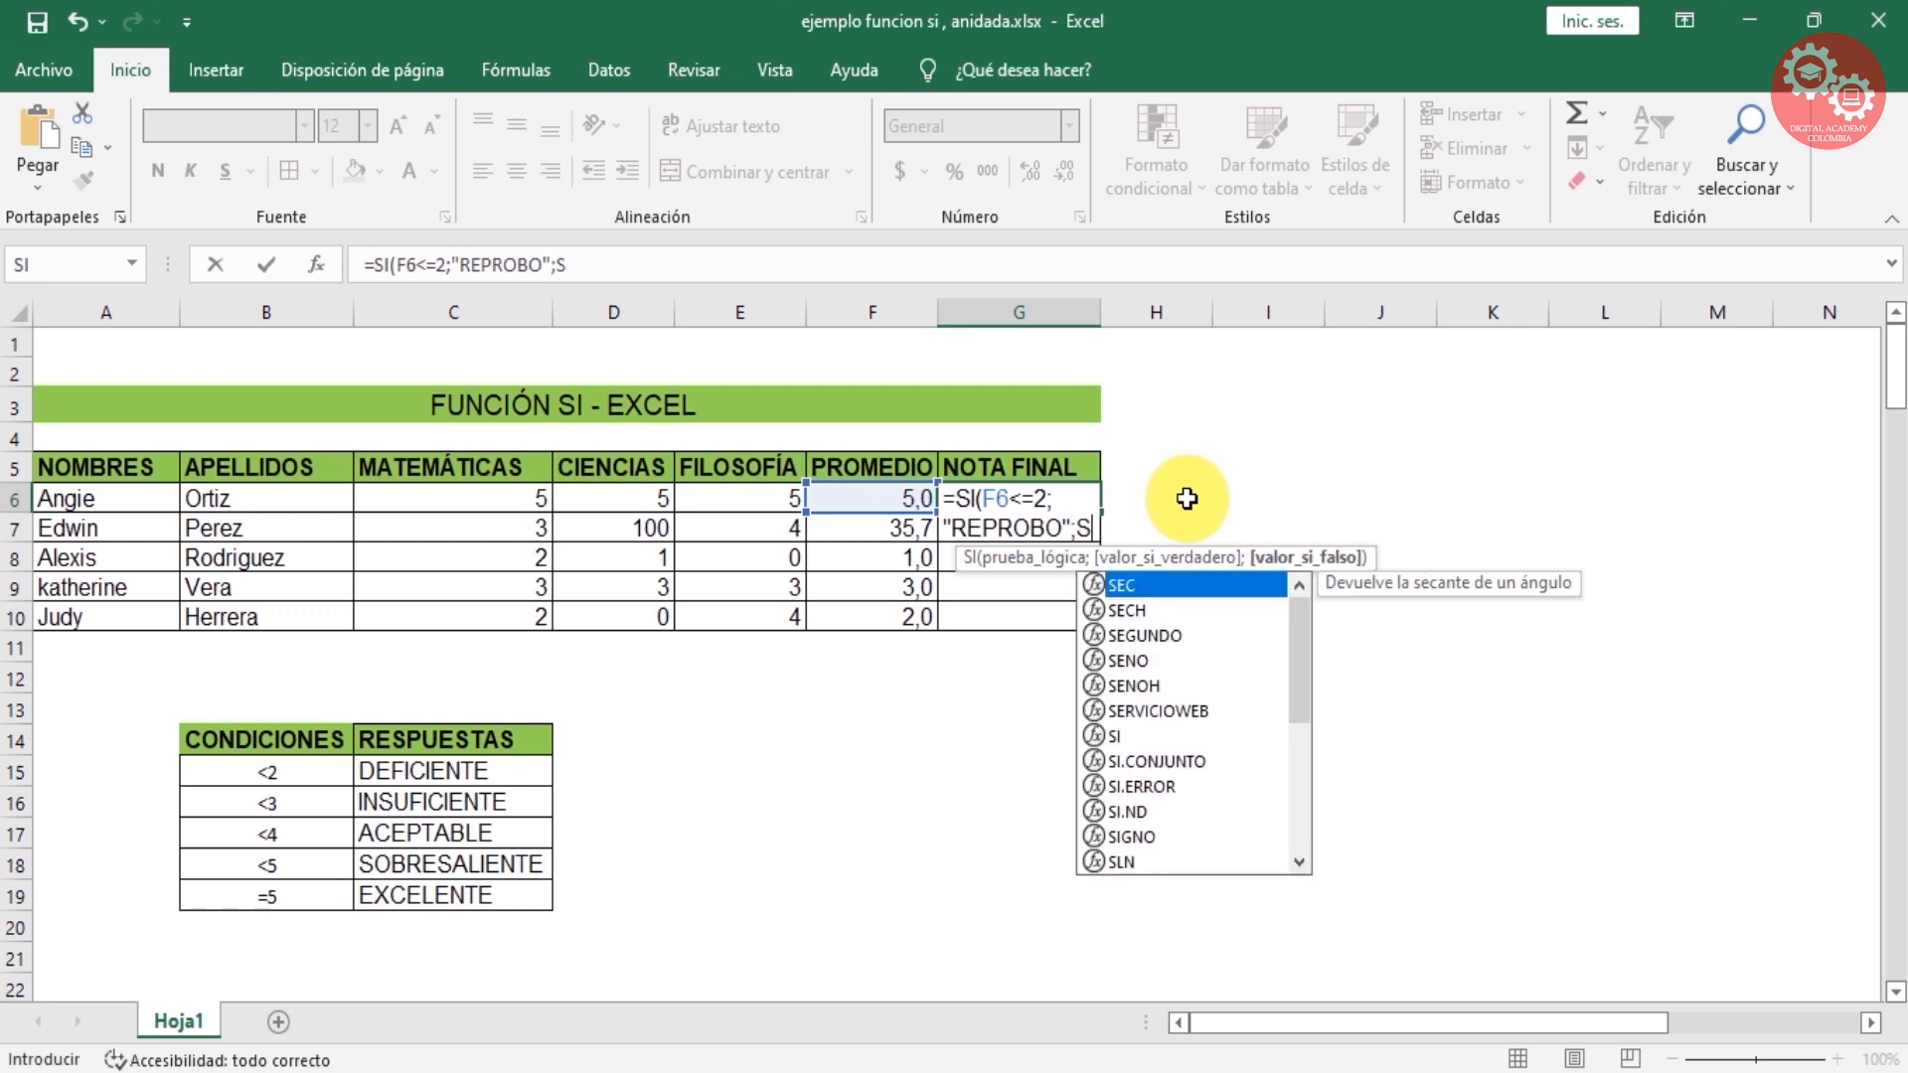
type("I(")
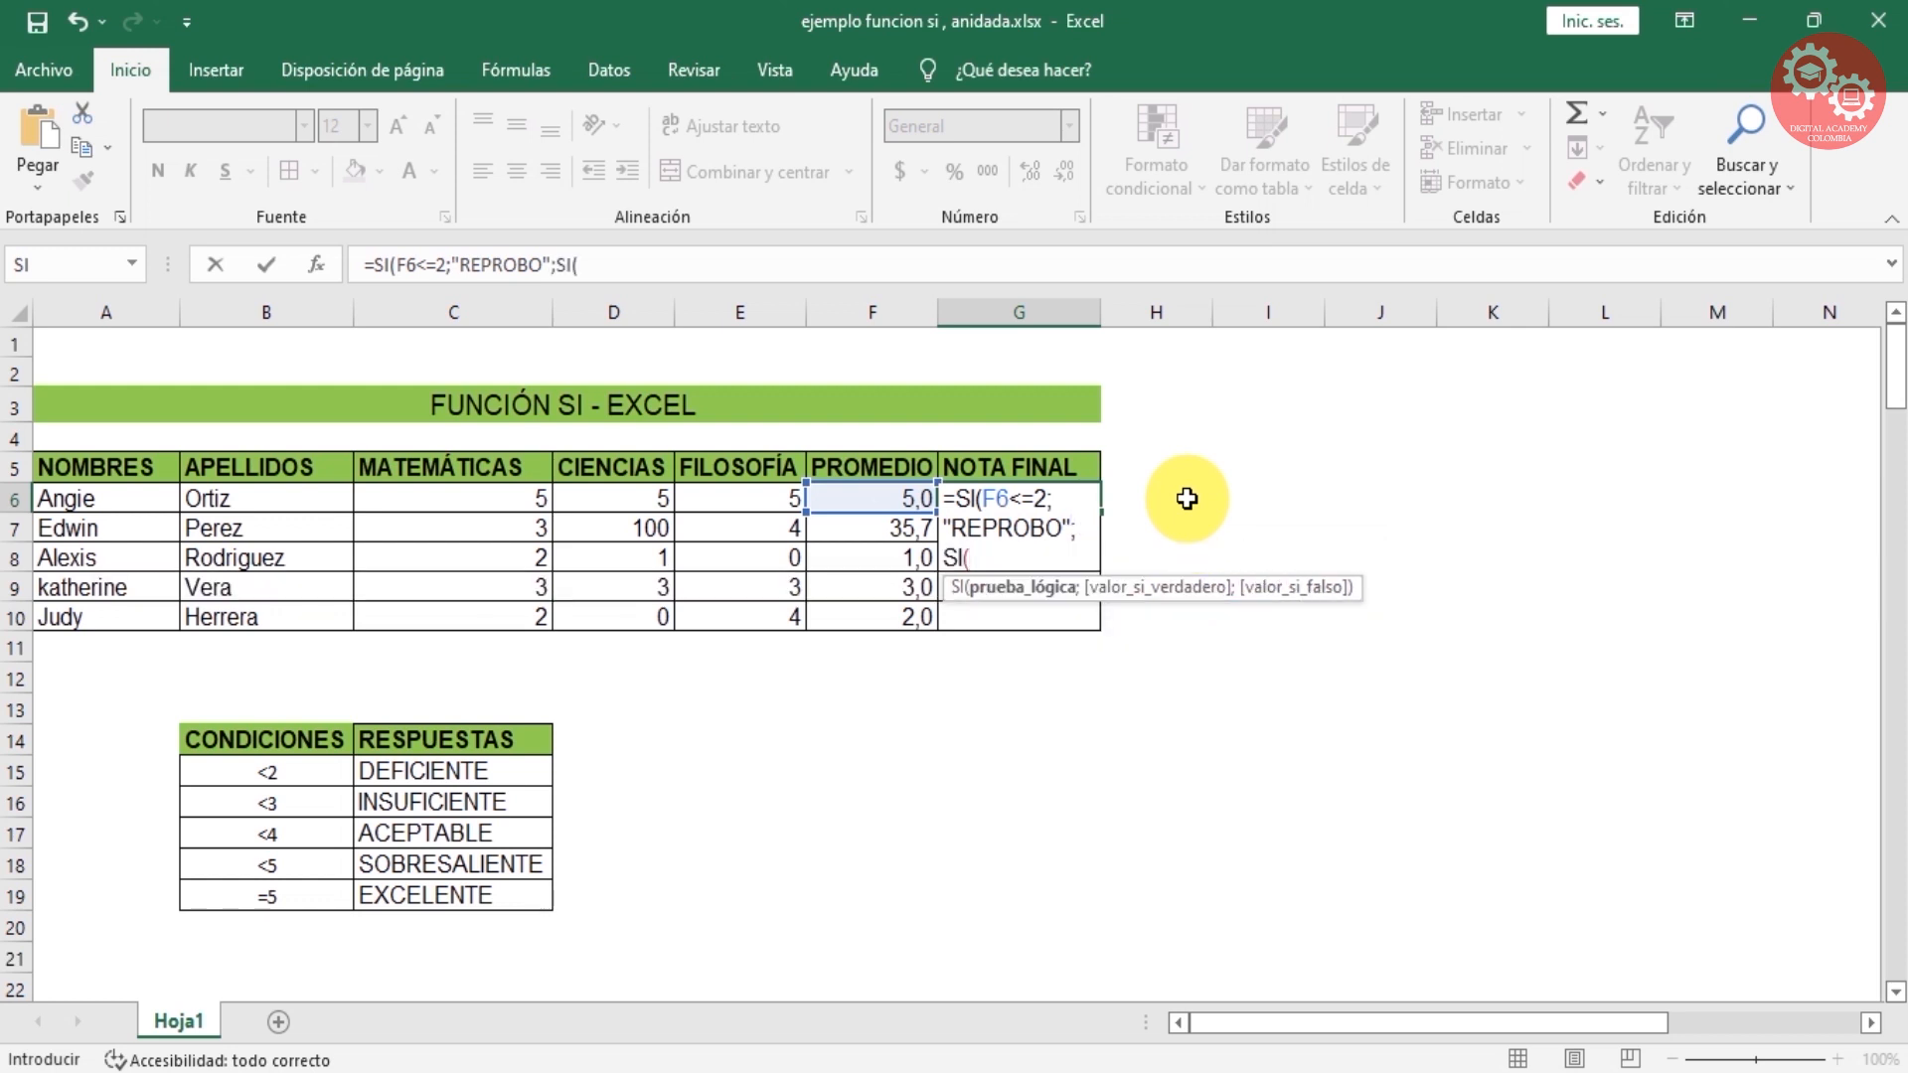
type("F6")
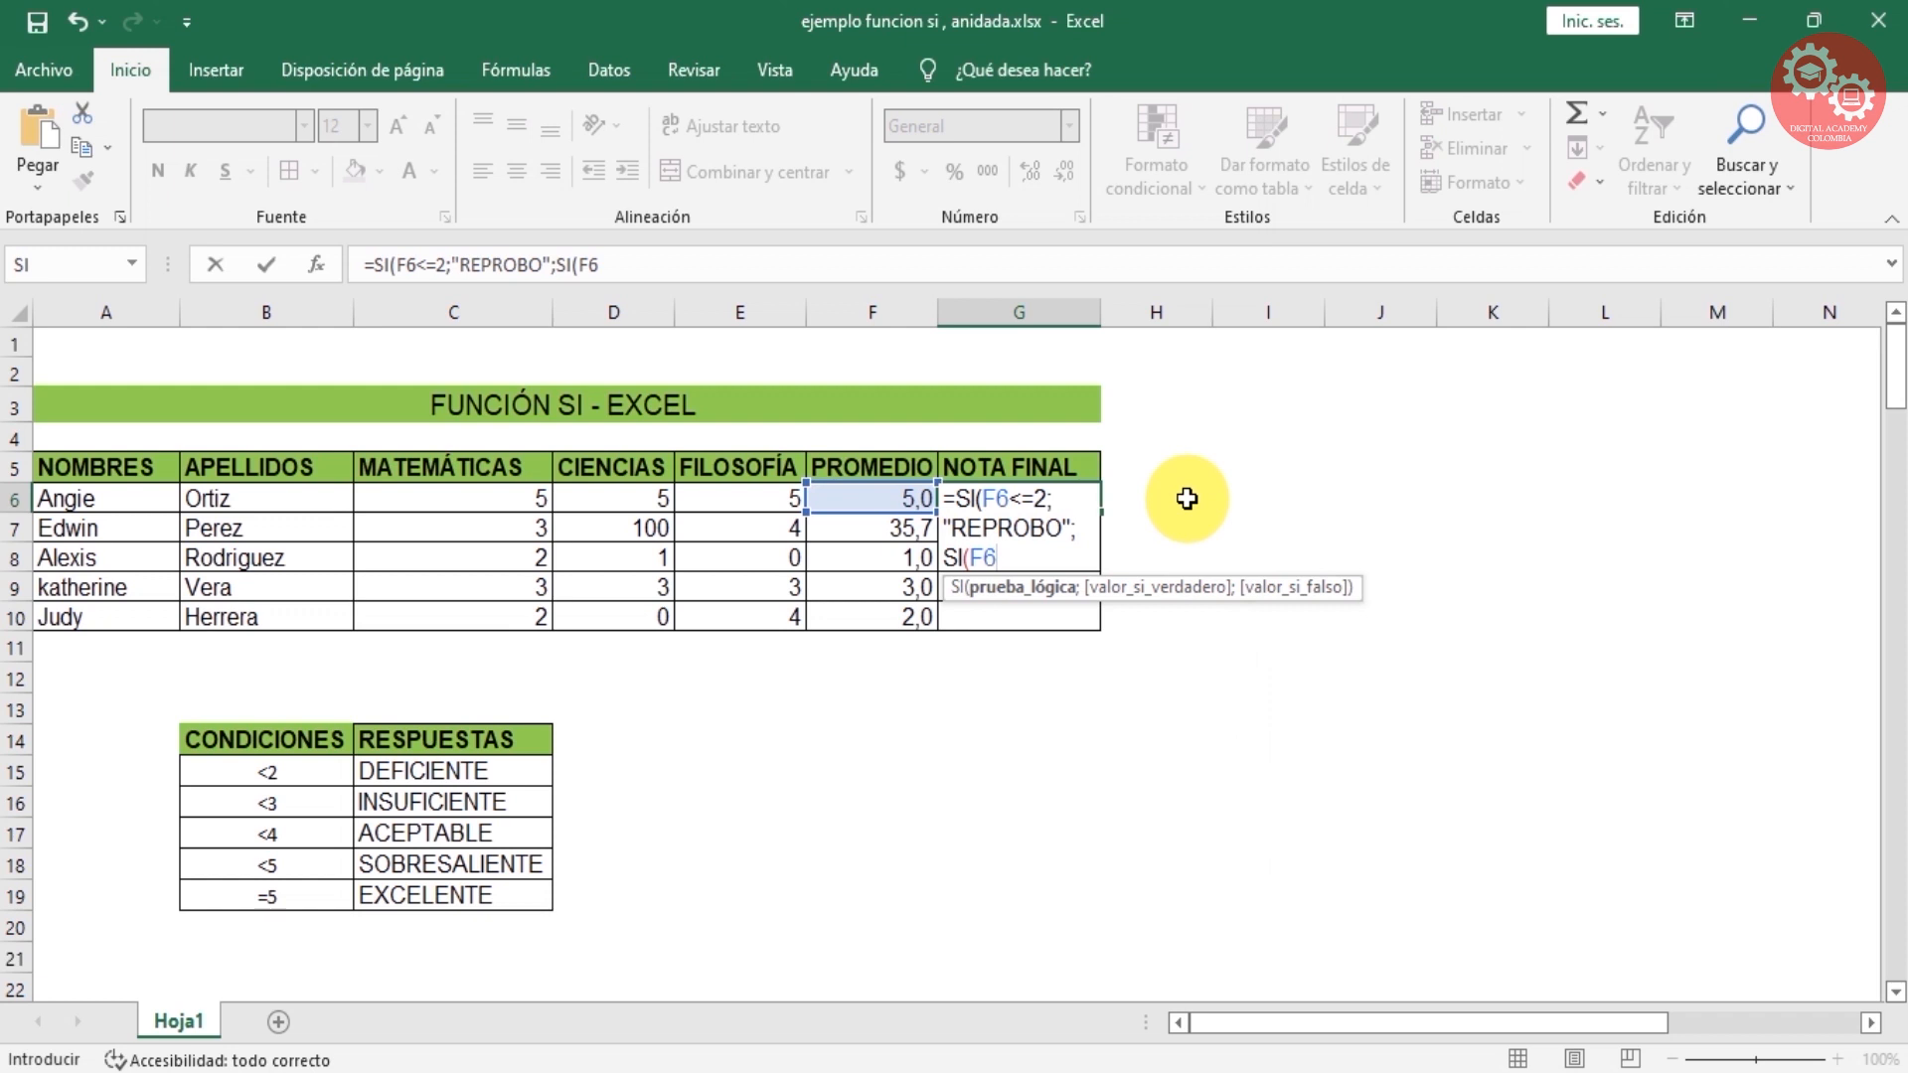
type("=3;\"")
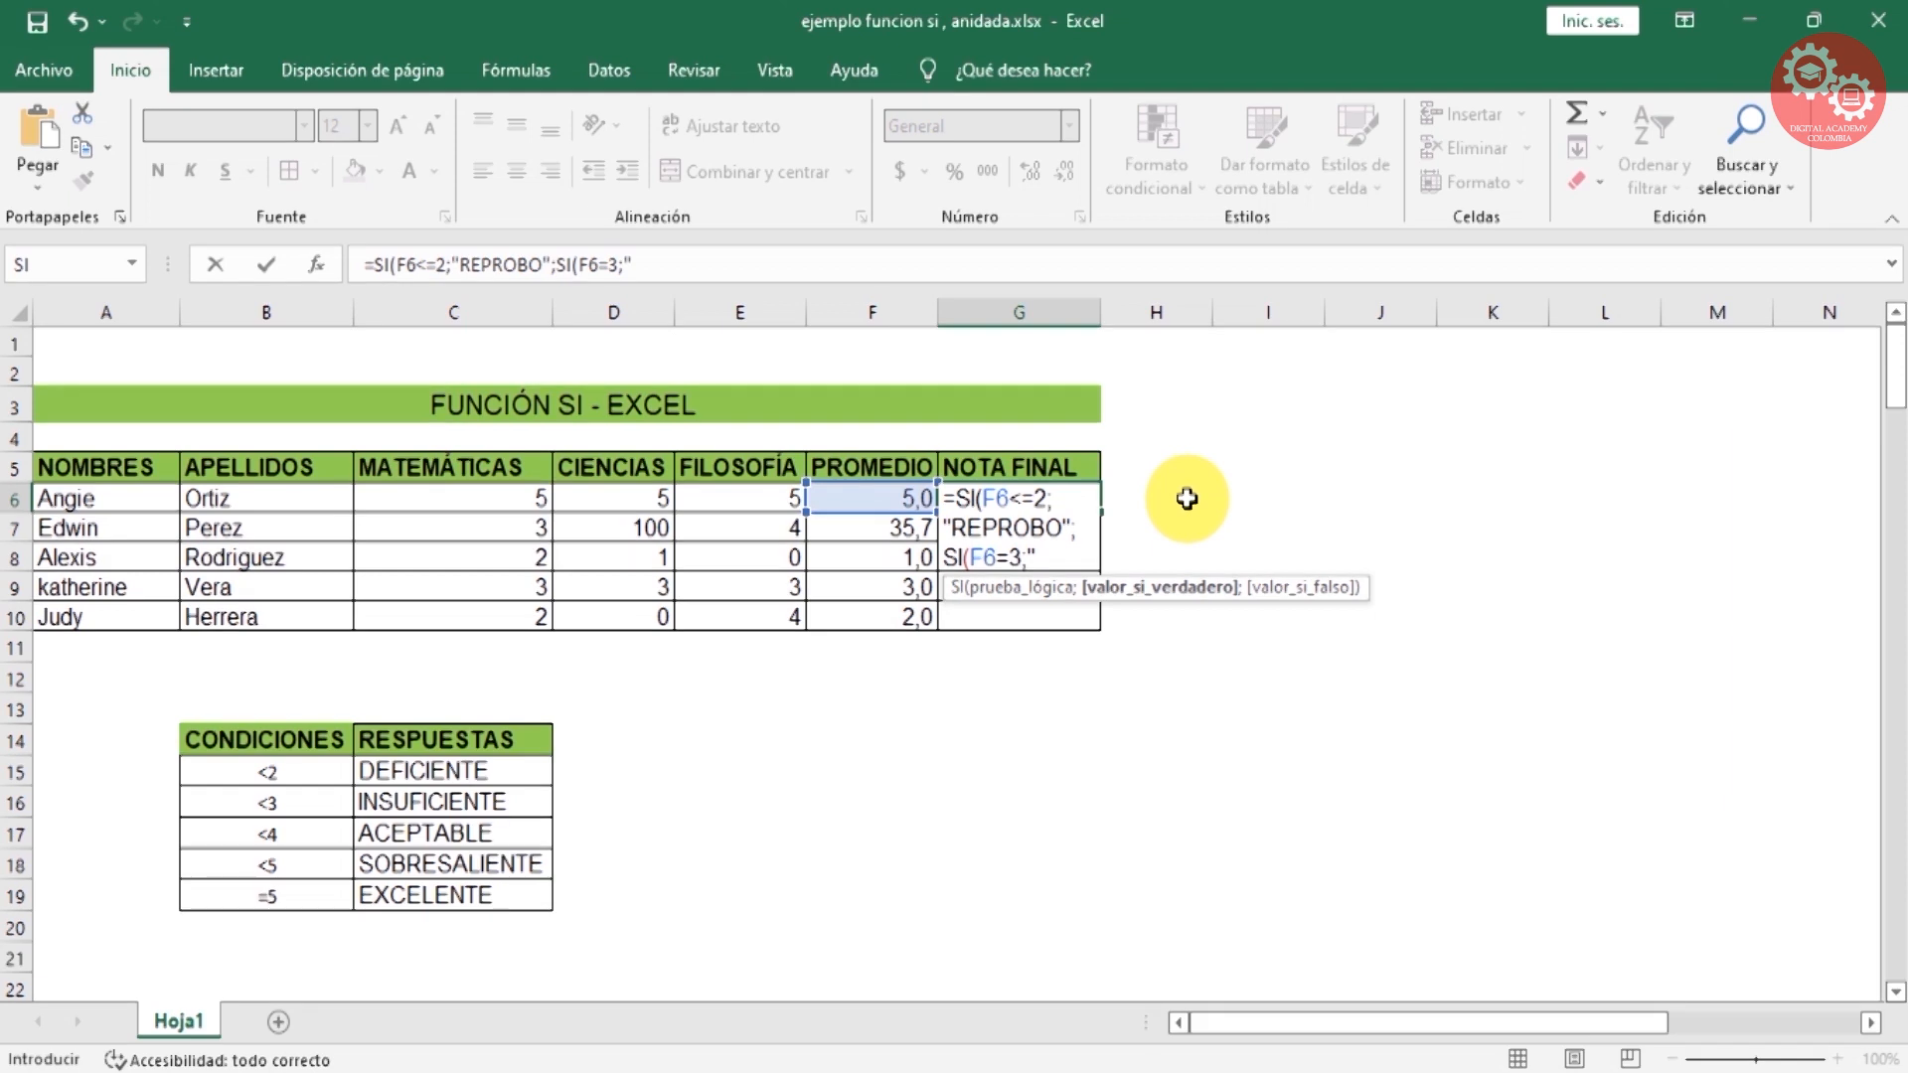
type("VALIDAR")
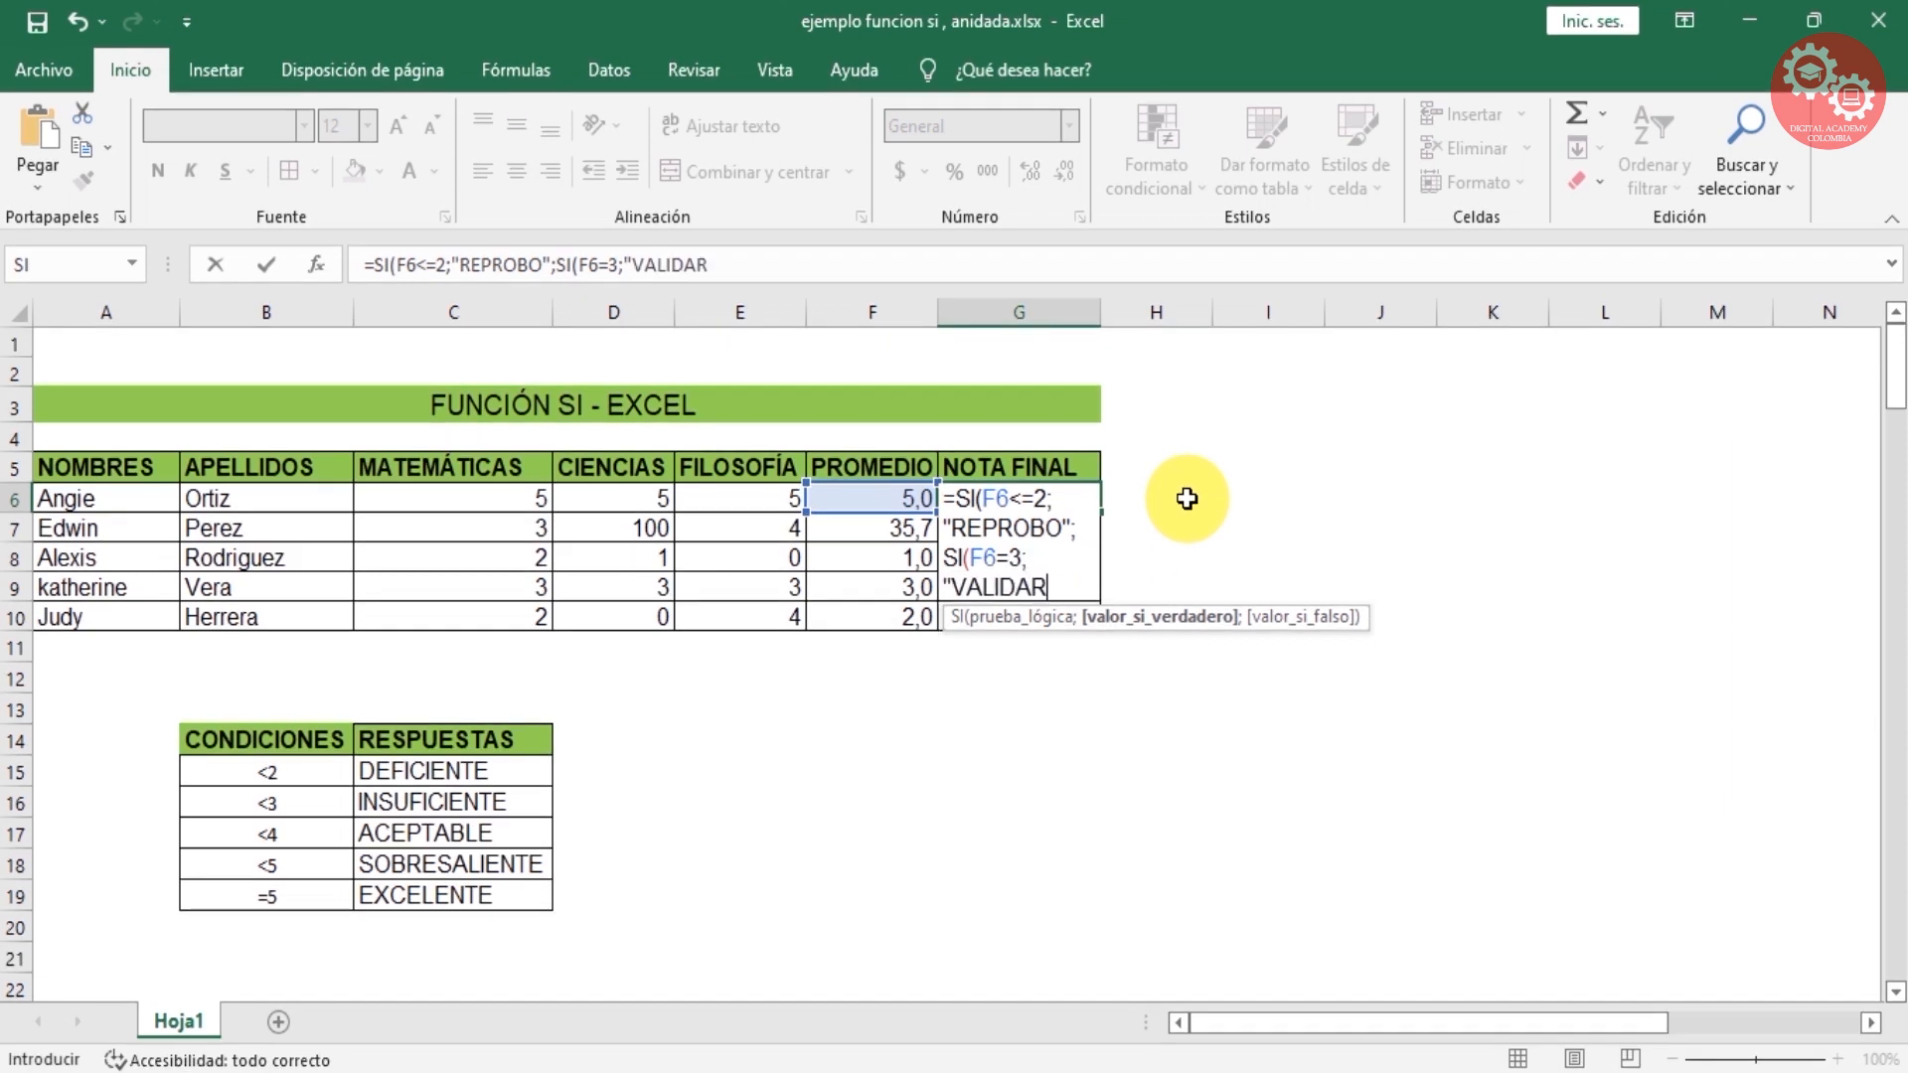
type("\";\"APROBO\"")
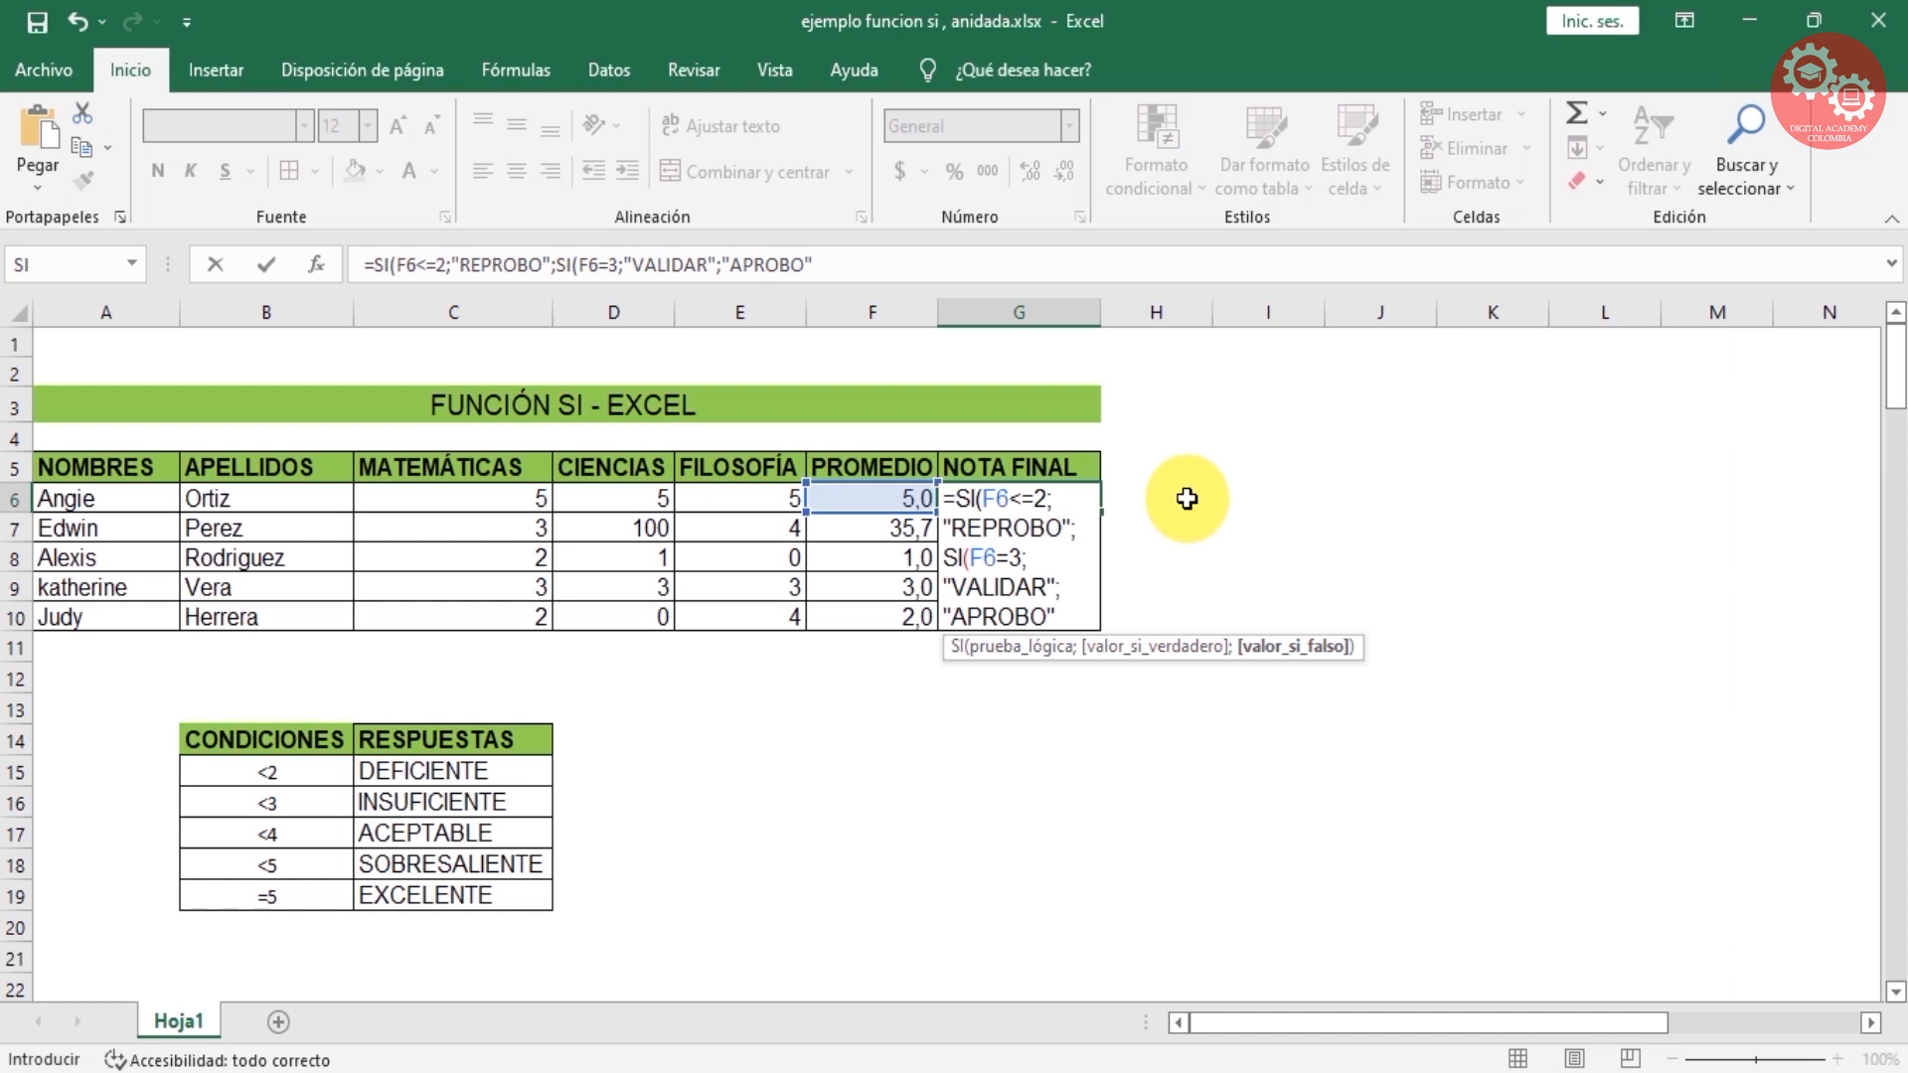
type("))")
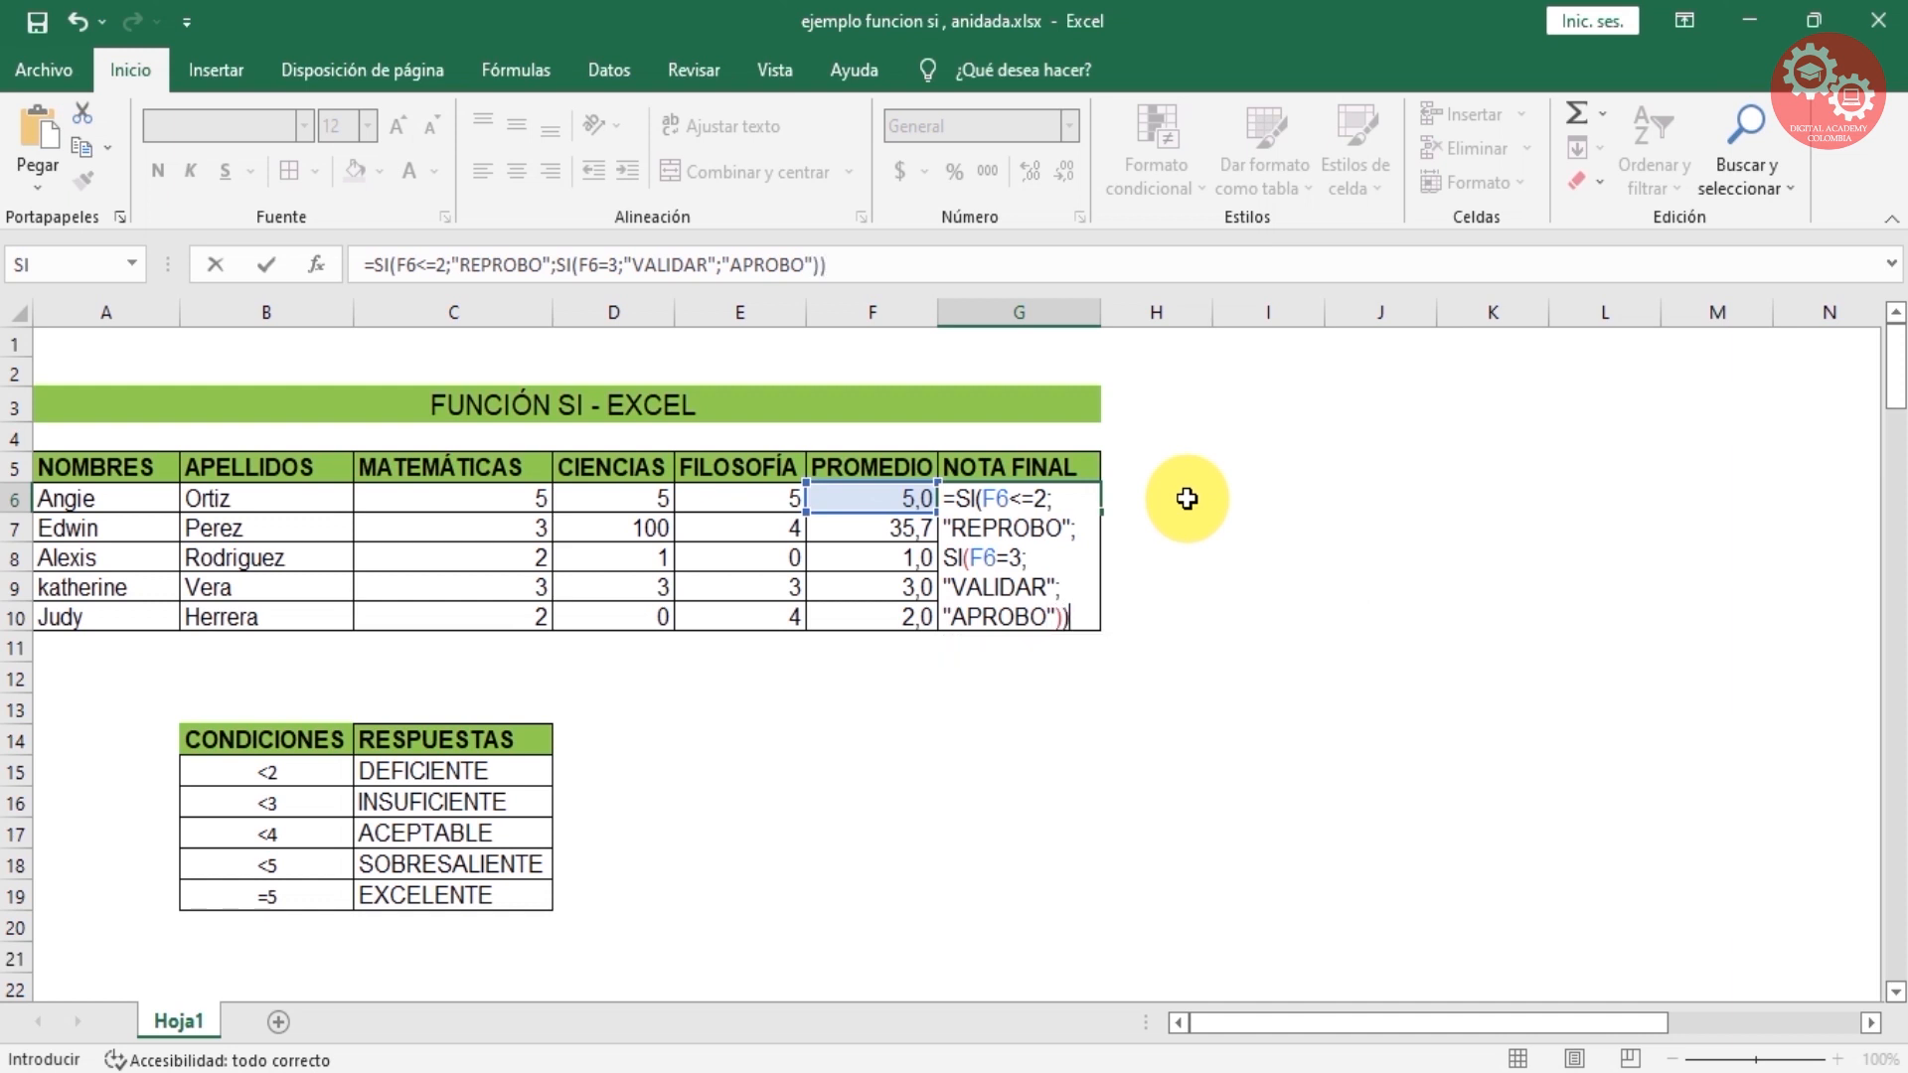
key("Return")
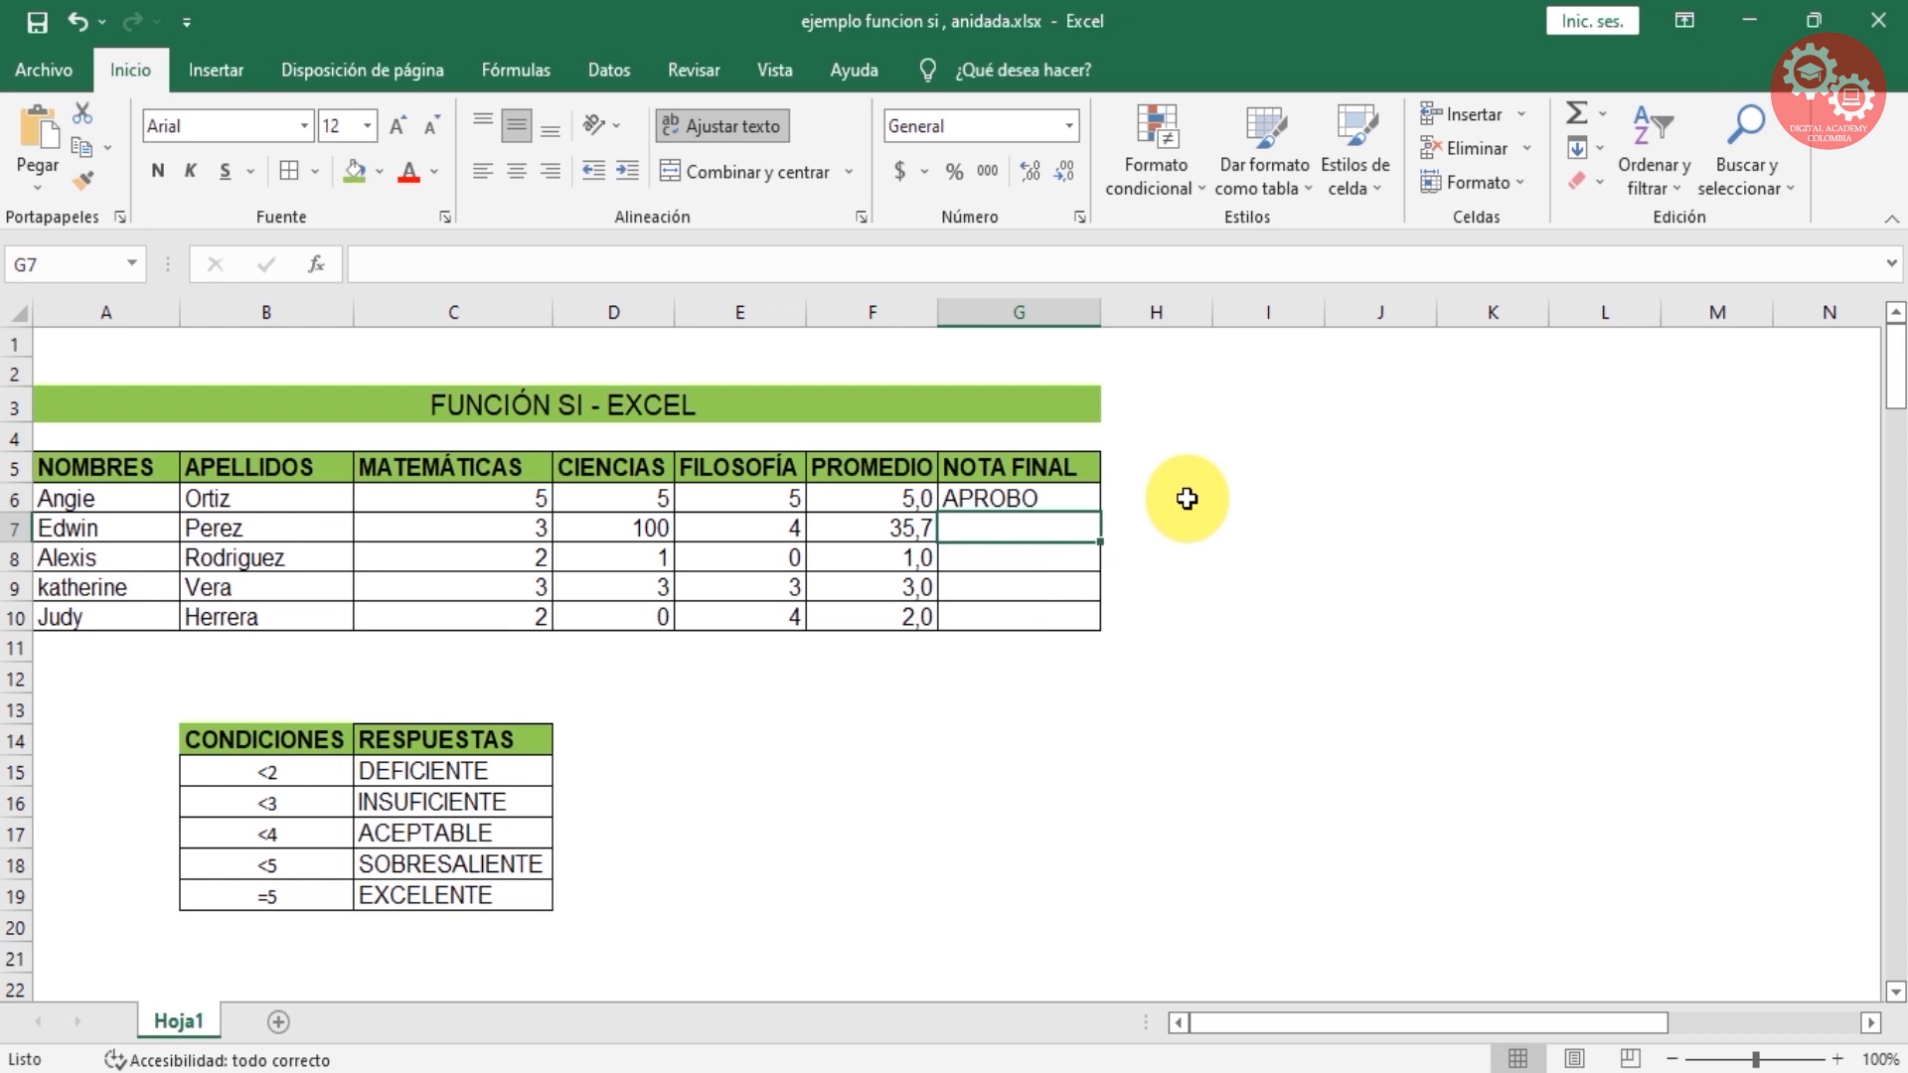
Step: Fill the NOTA FINAL formula from G6 down to G10
left_click(1051, 498)
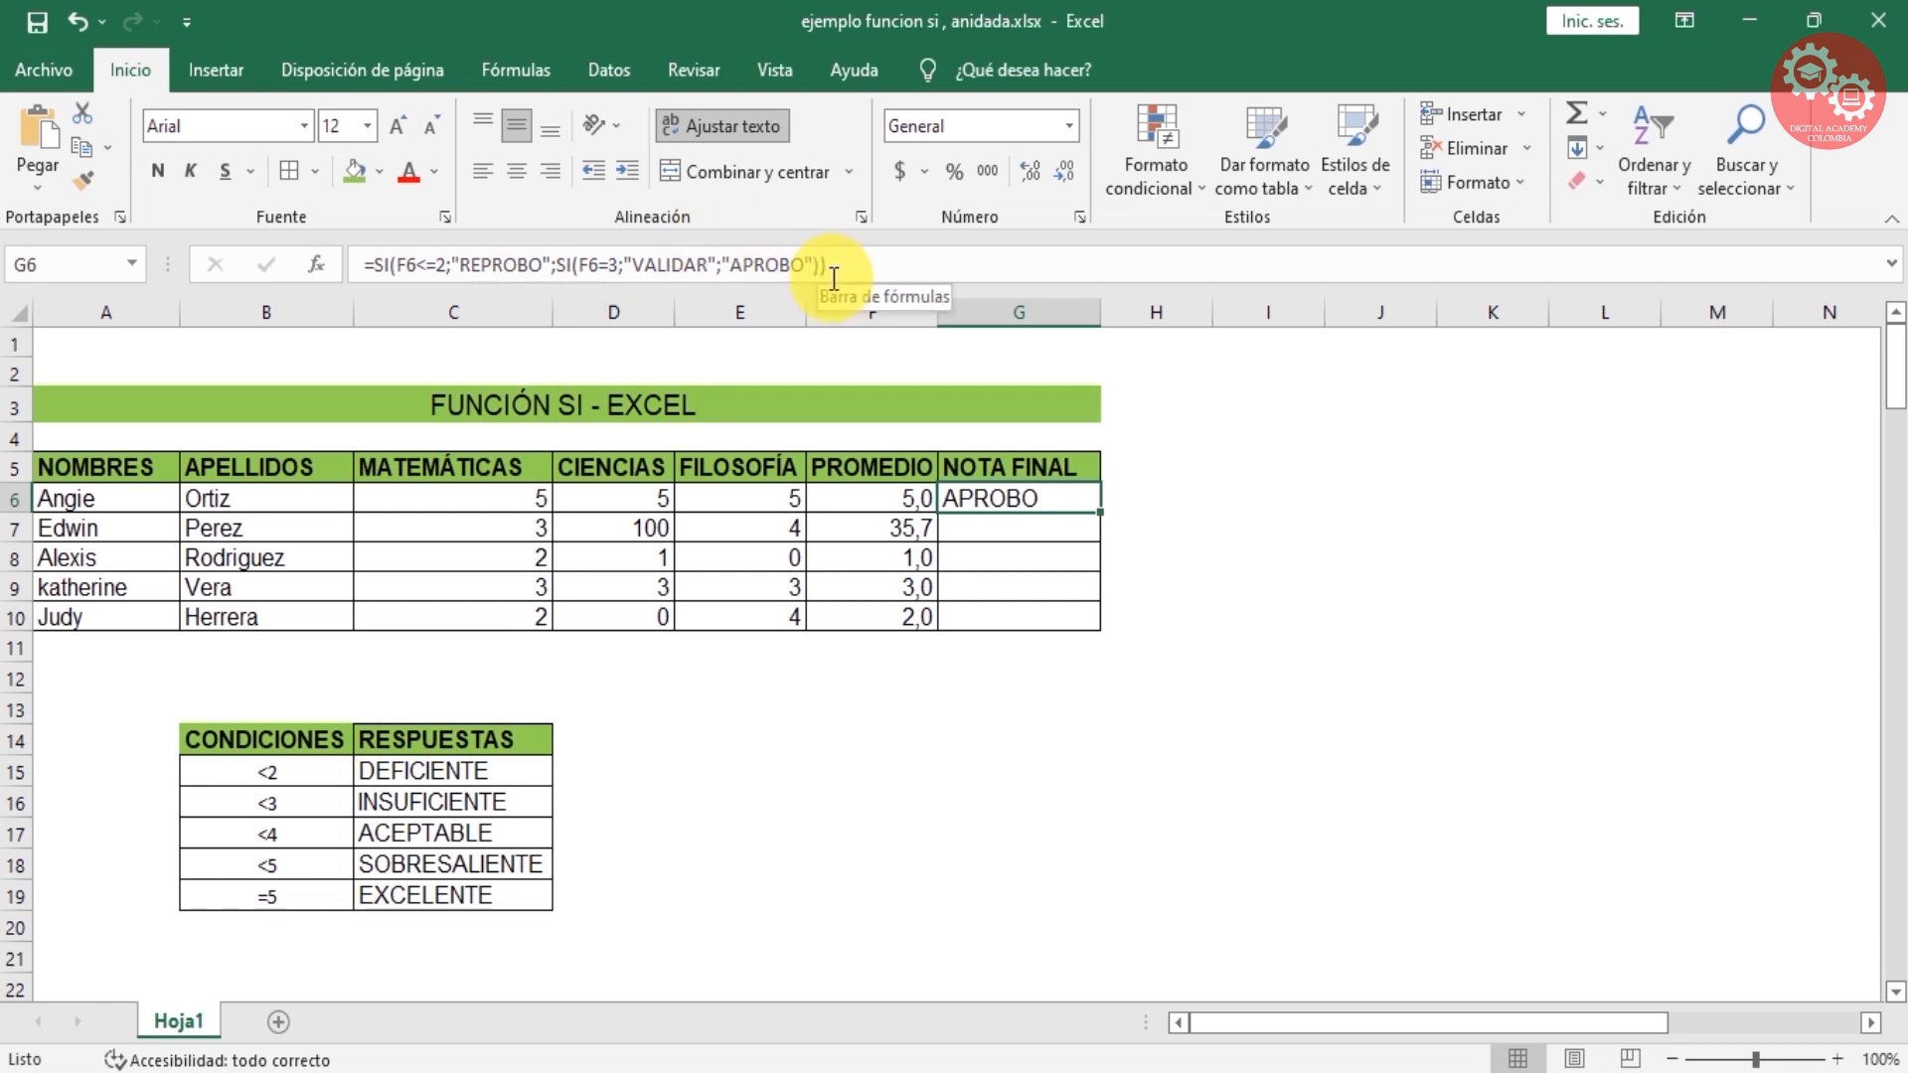
left_click_drag(1100, 511, 1099, 617)
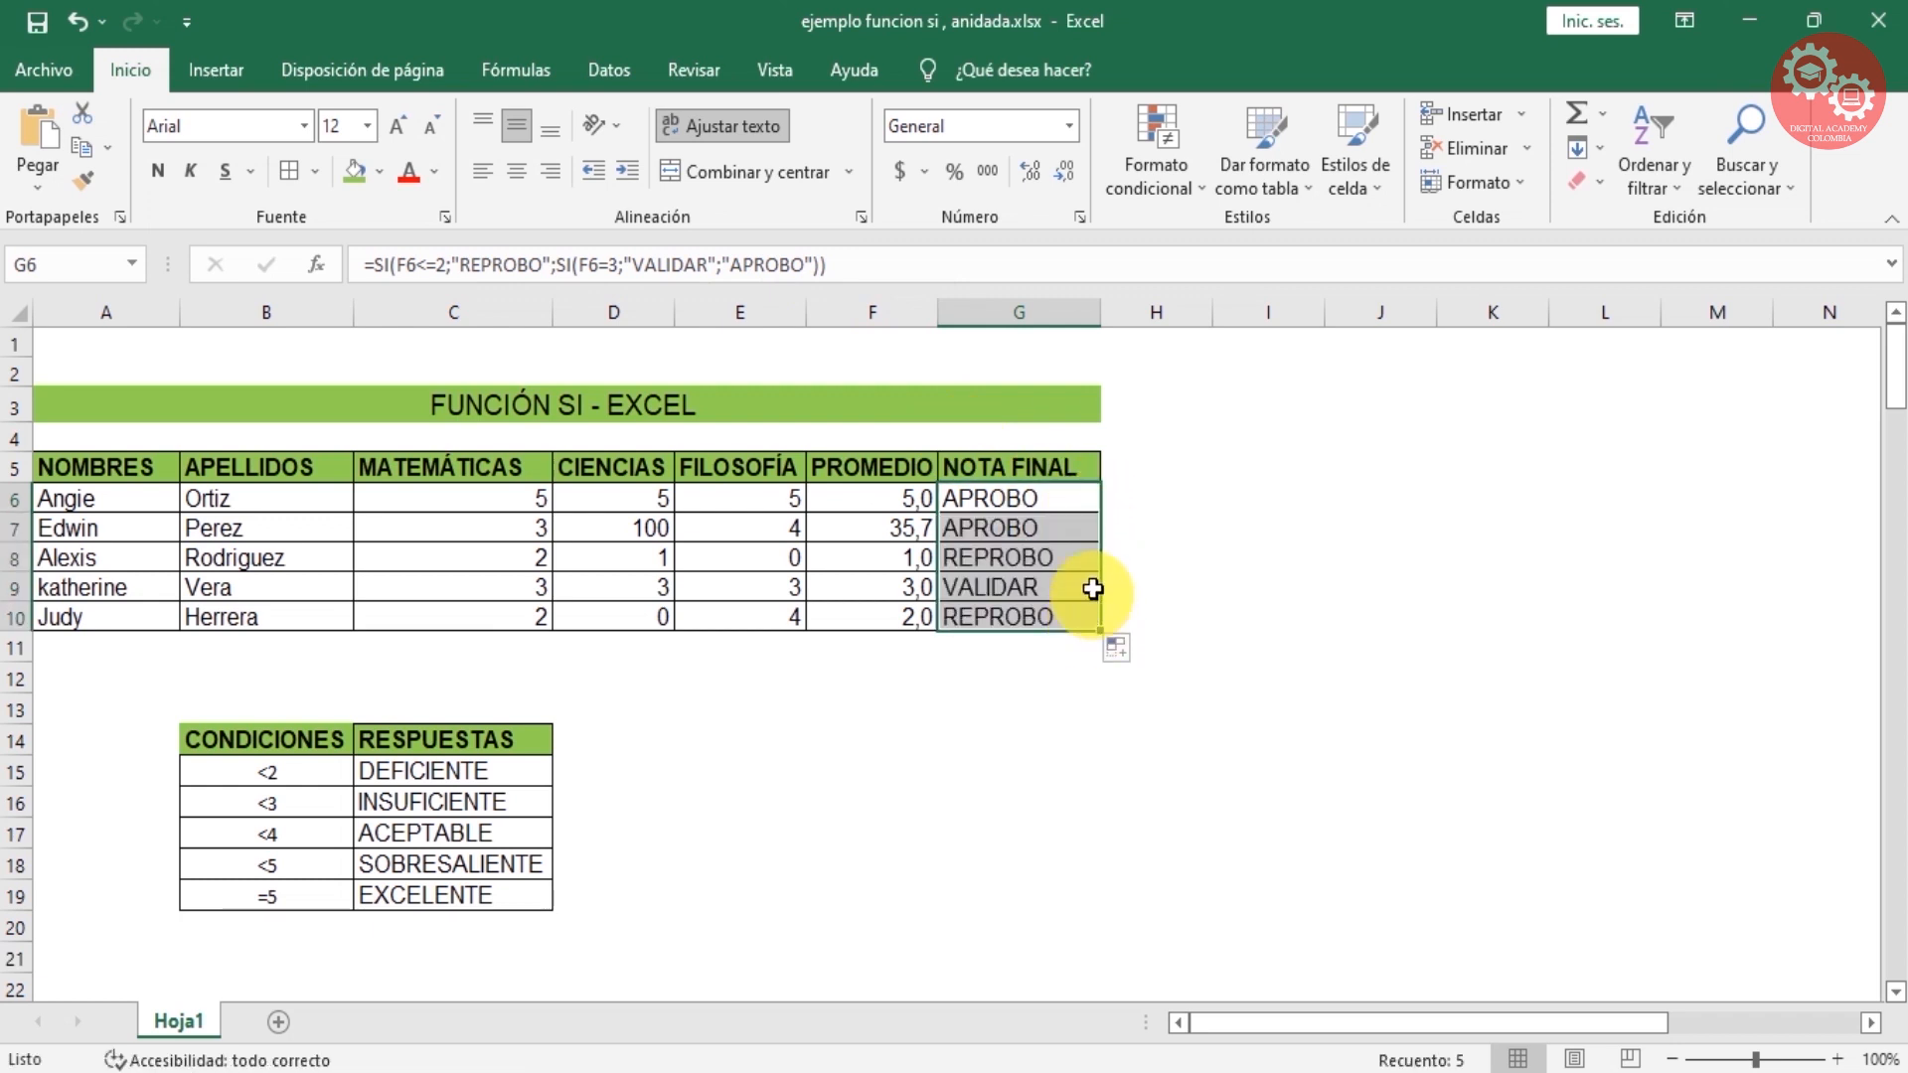
left_click(1165, 523)
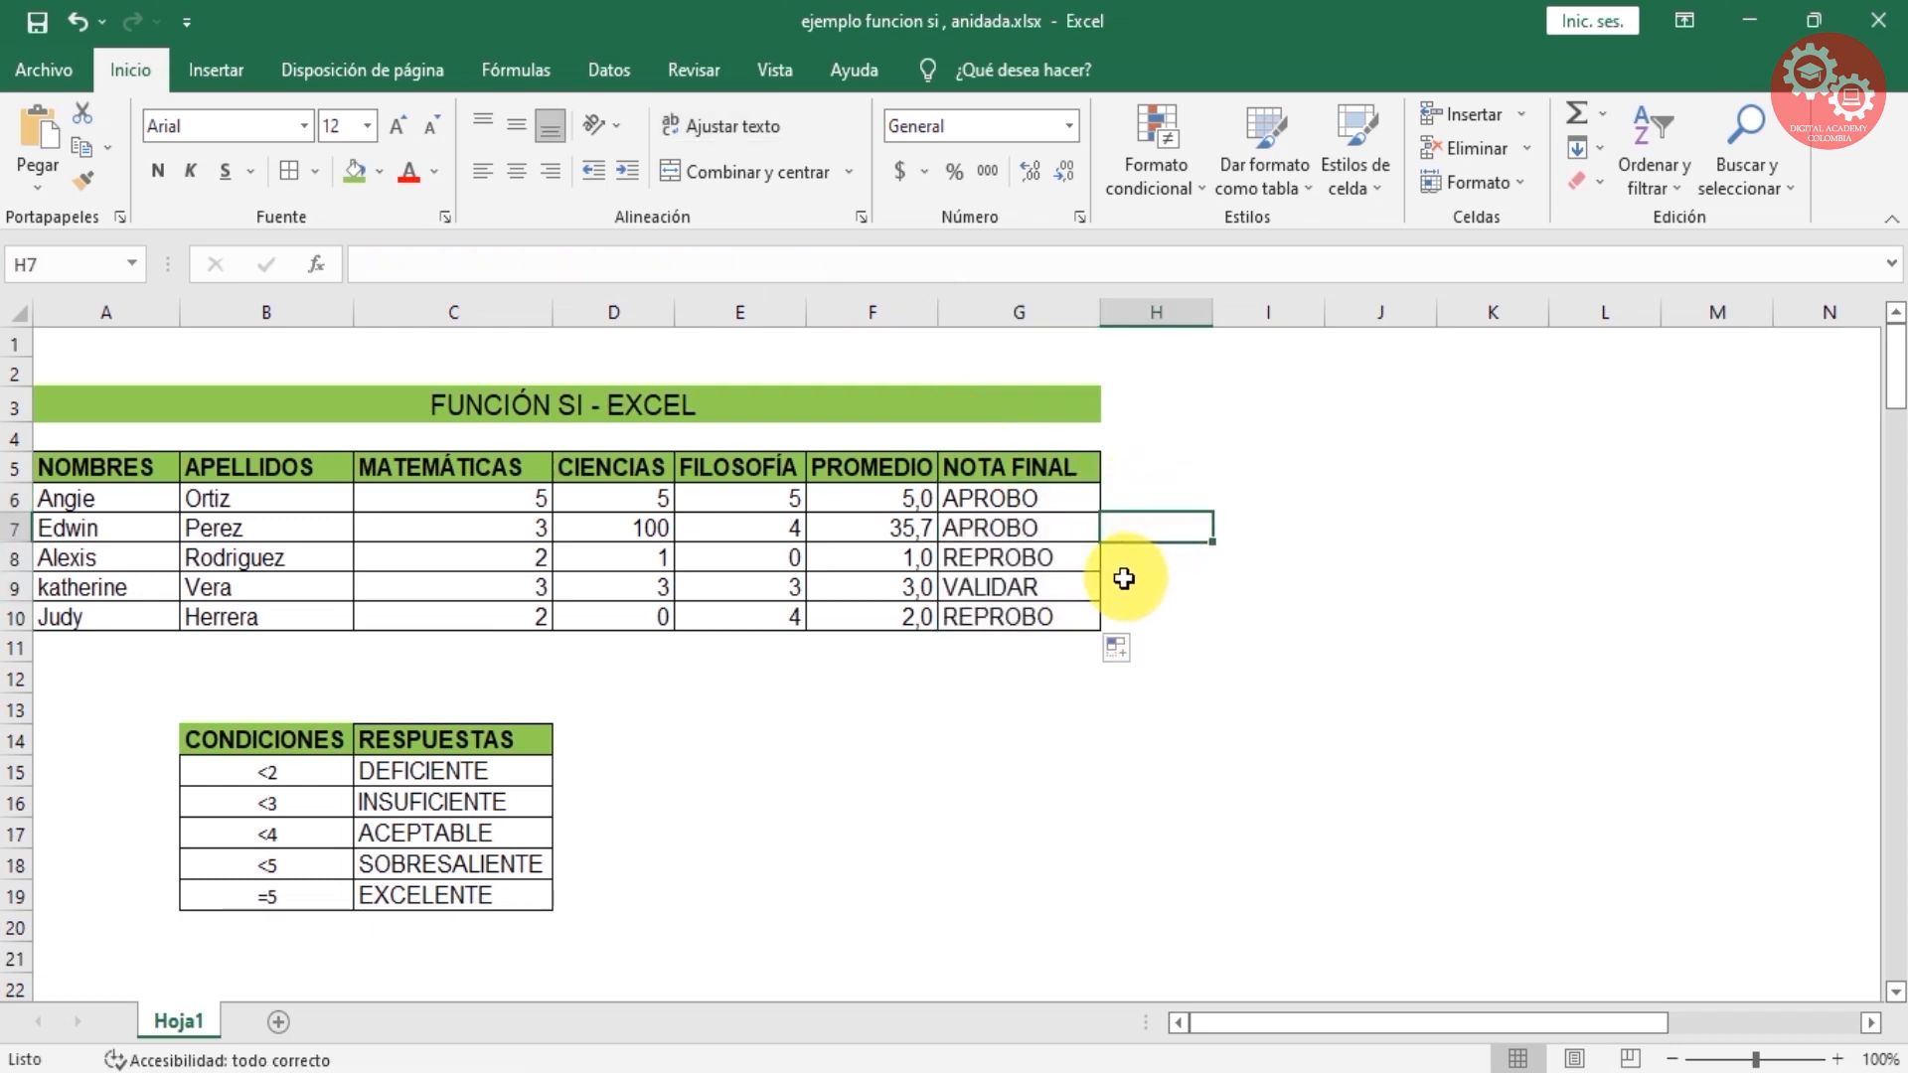
left_click(1024, 678)
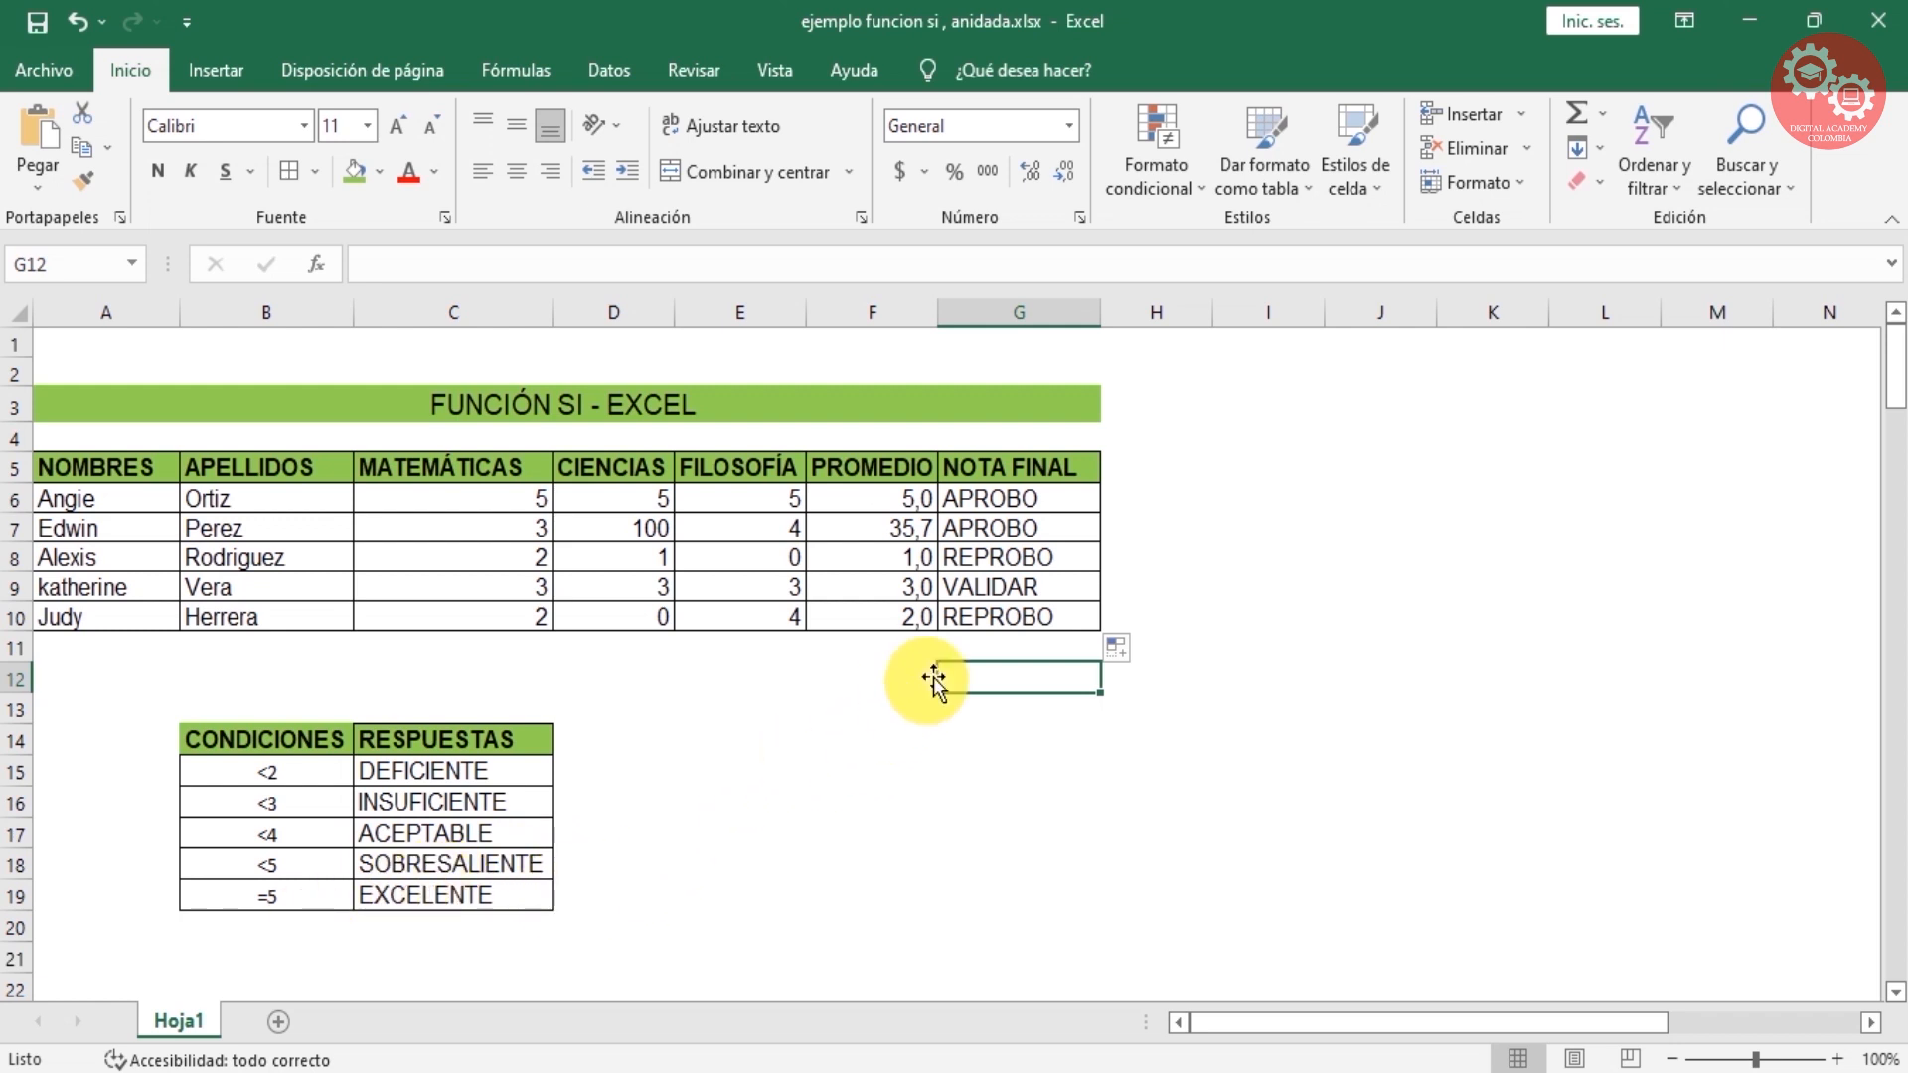
Step: Begin a replacement SI formula in G6 that returns "DEFICIENTE" when F6<2
left_click(1075, 503)
type("=")
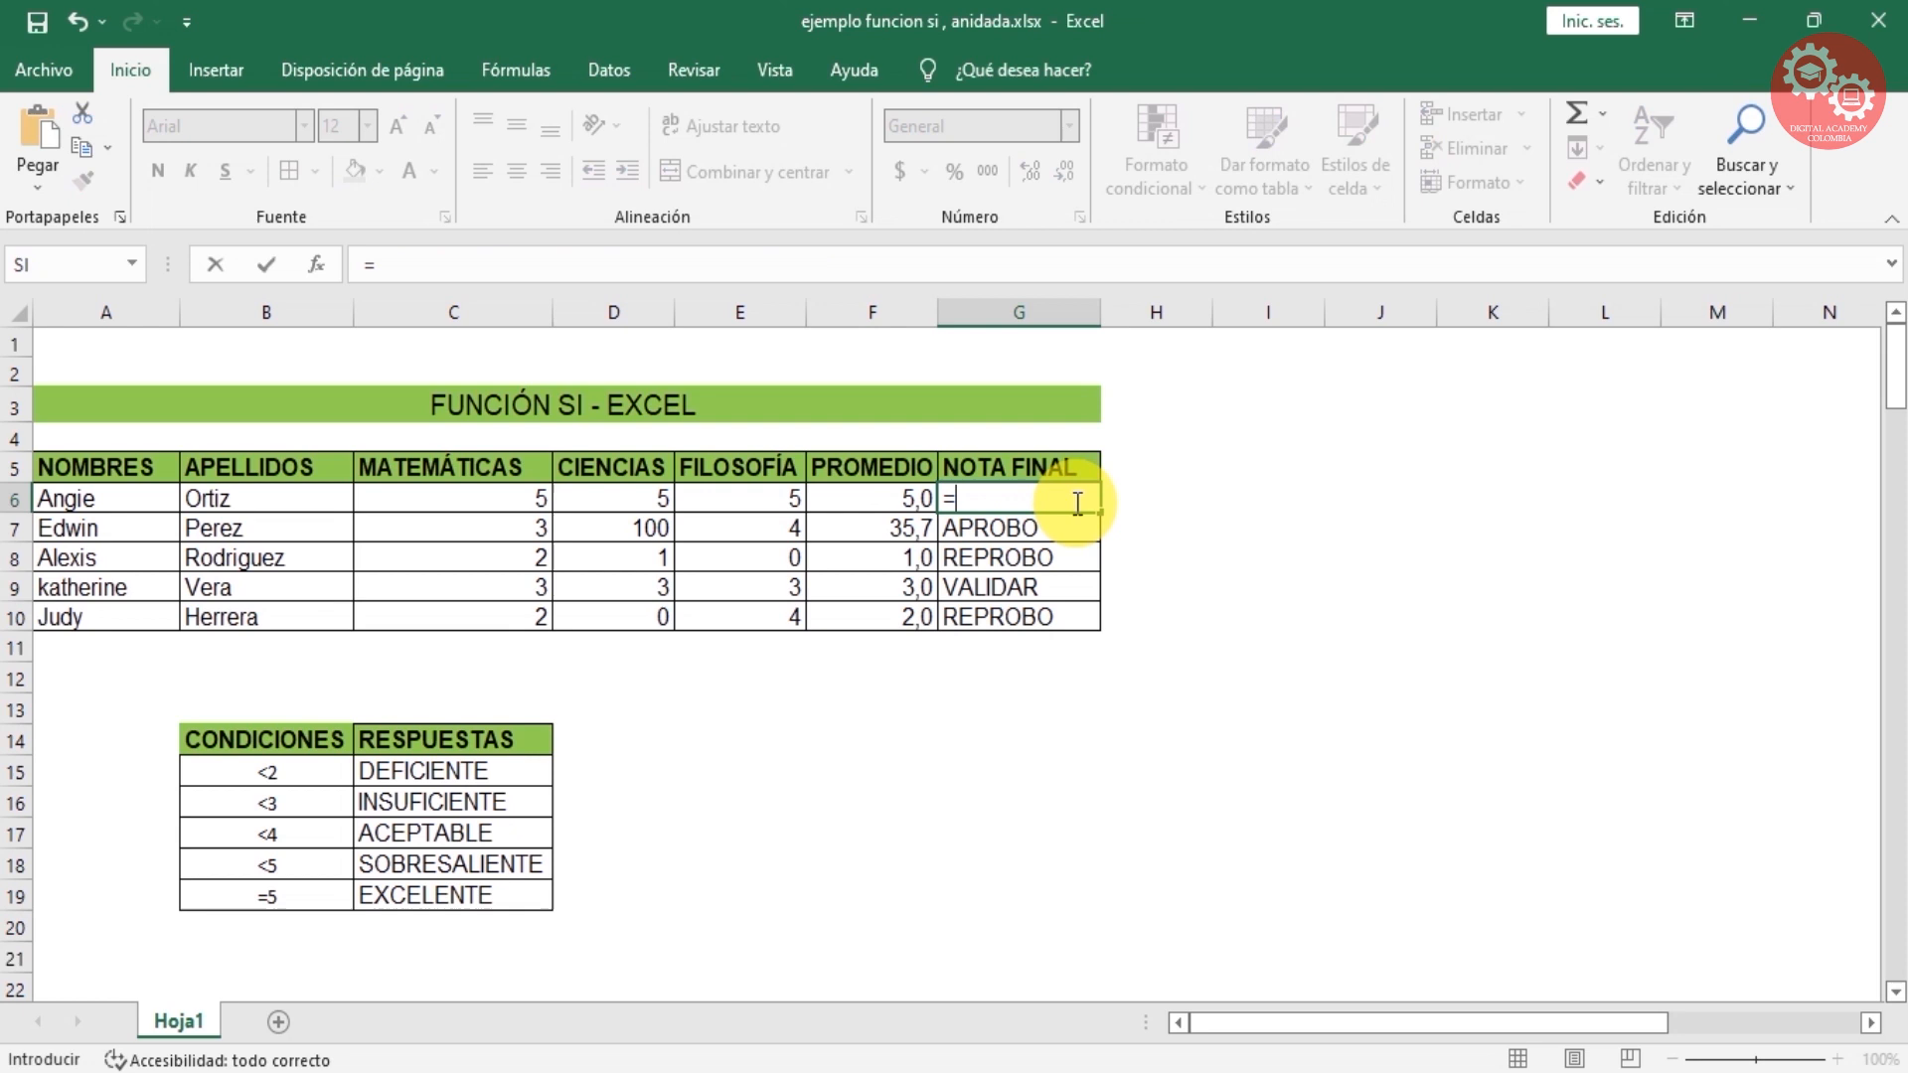
type("SI(")
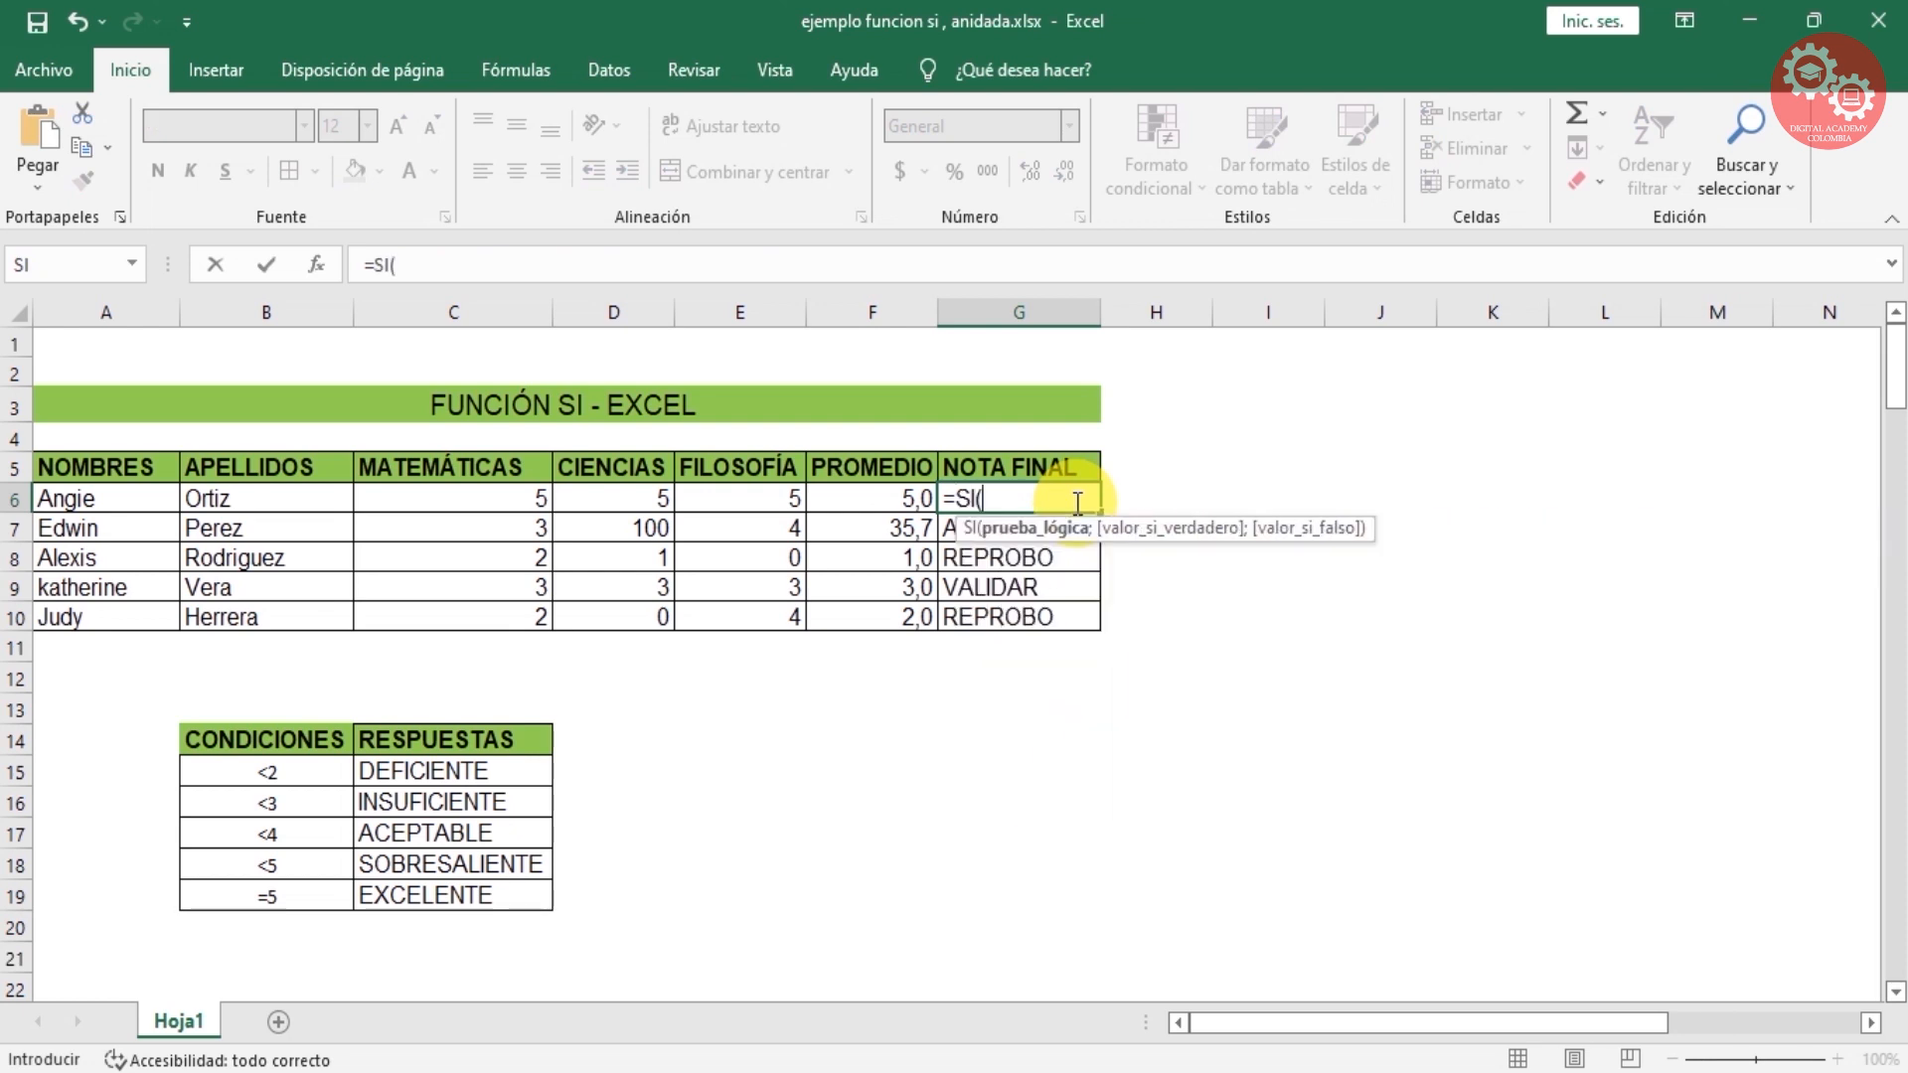
type("F6")
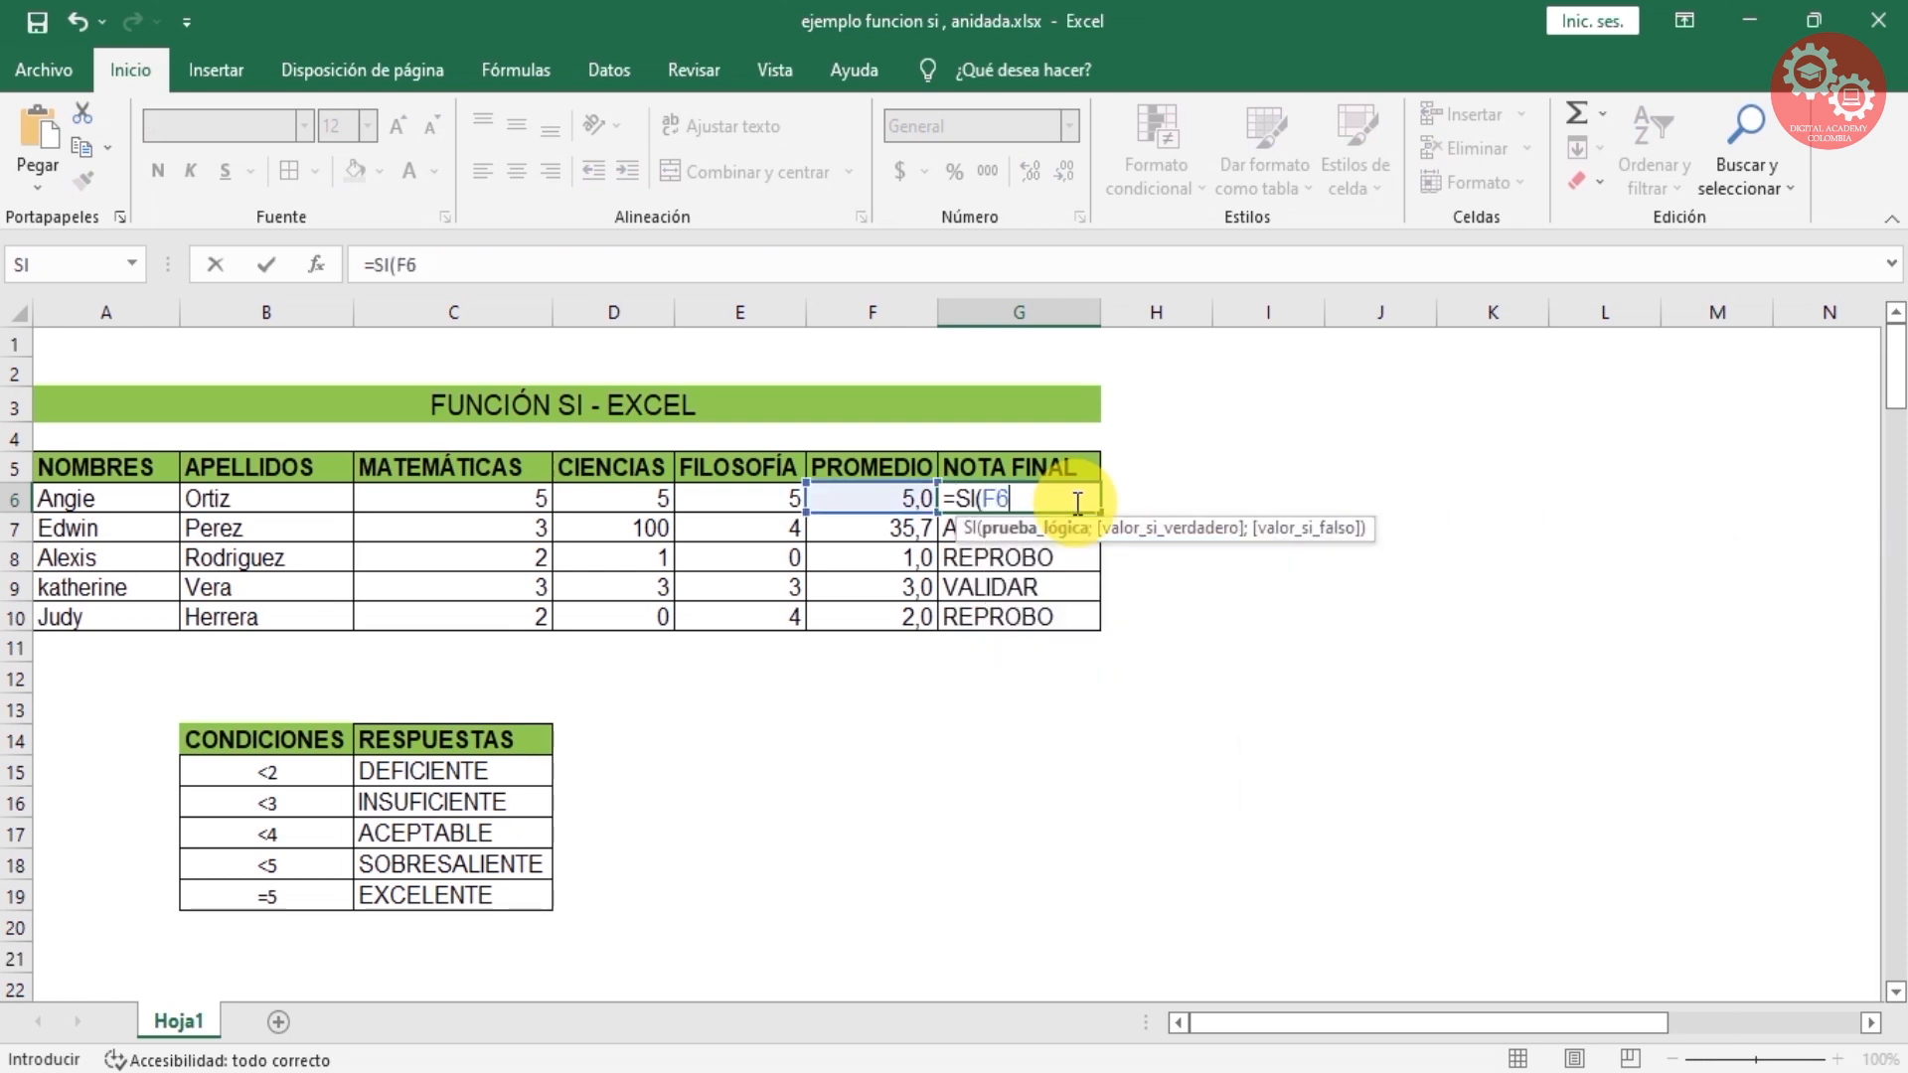
type("<2;")
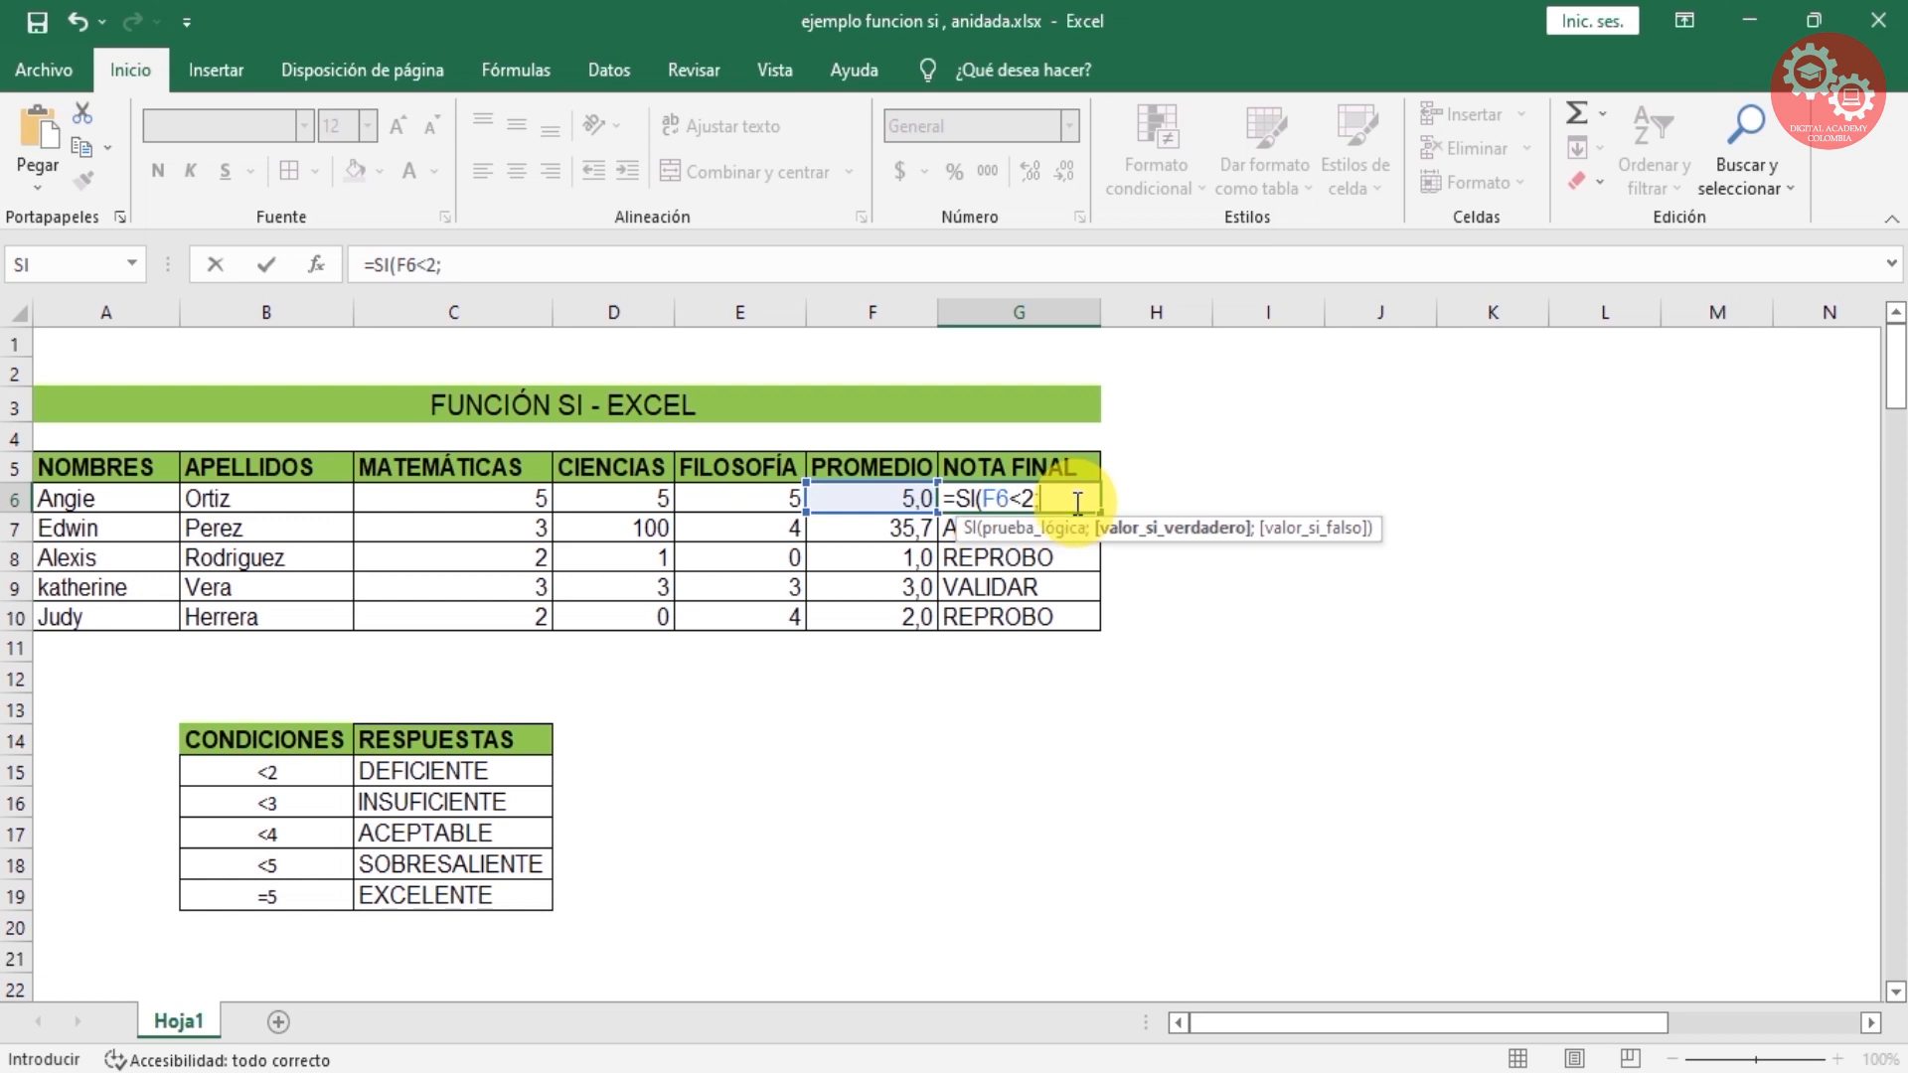
type("\"DE")
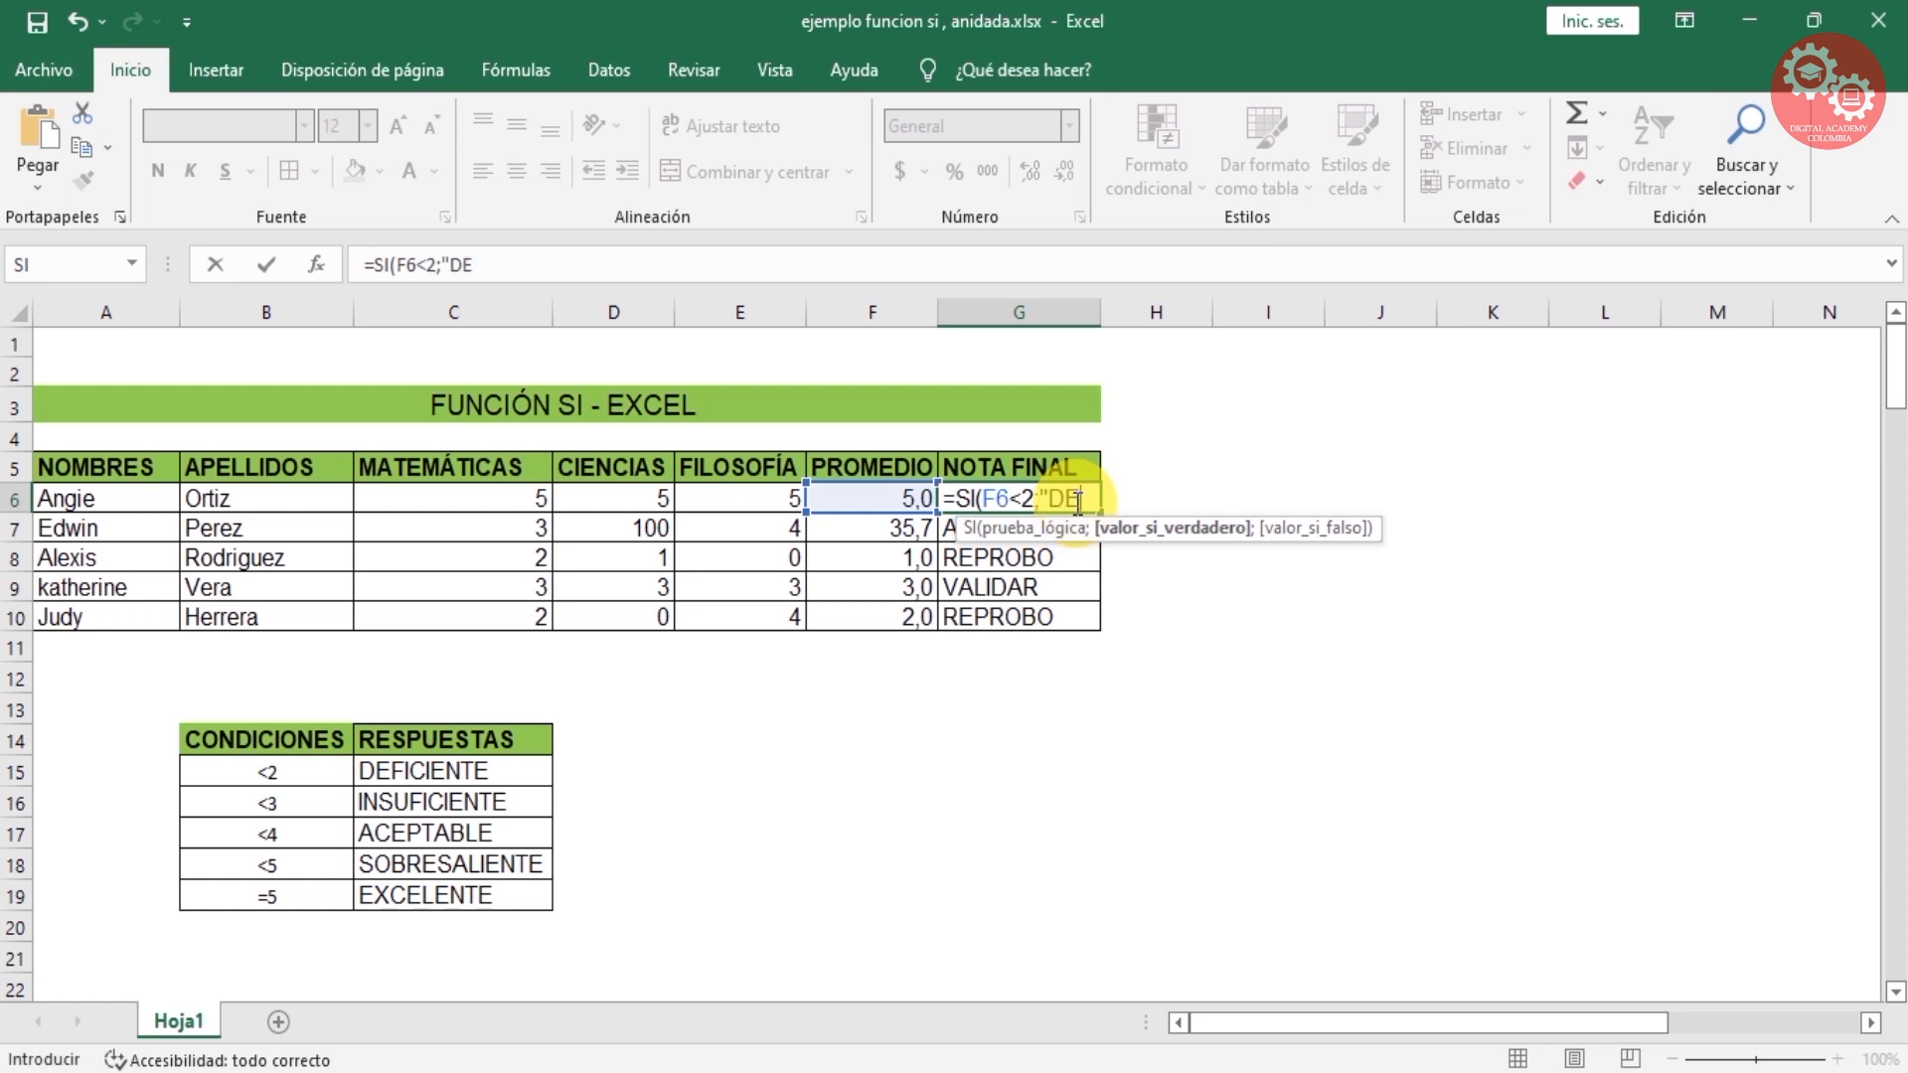
type("FICIENTE\";")
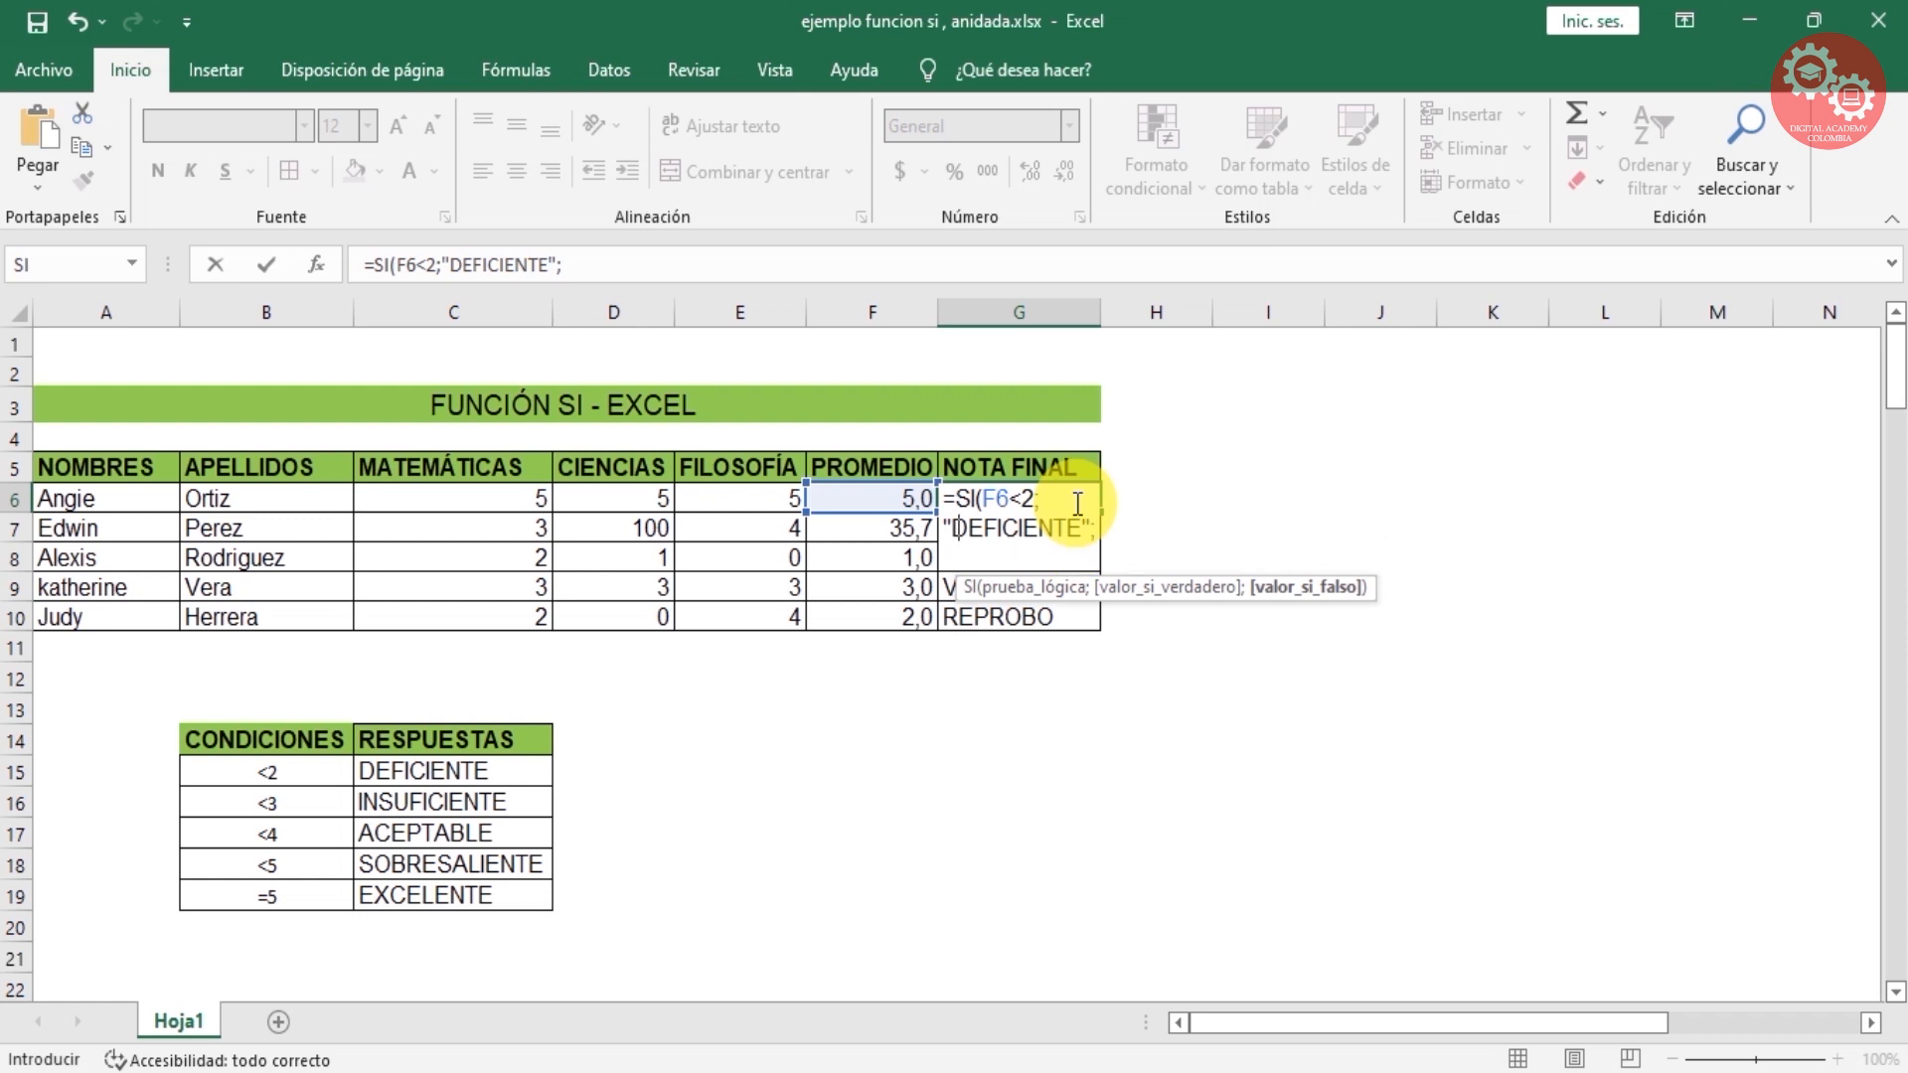
Step: Nest two further SI tests in the G6 formula: F6<3 returning "INSUFICIENTE" and F6<4 returning "ACEPTABLE"
type("SI(")
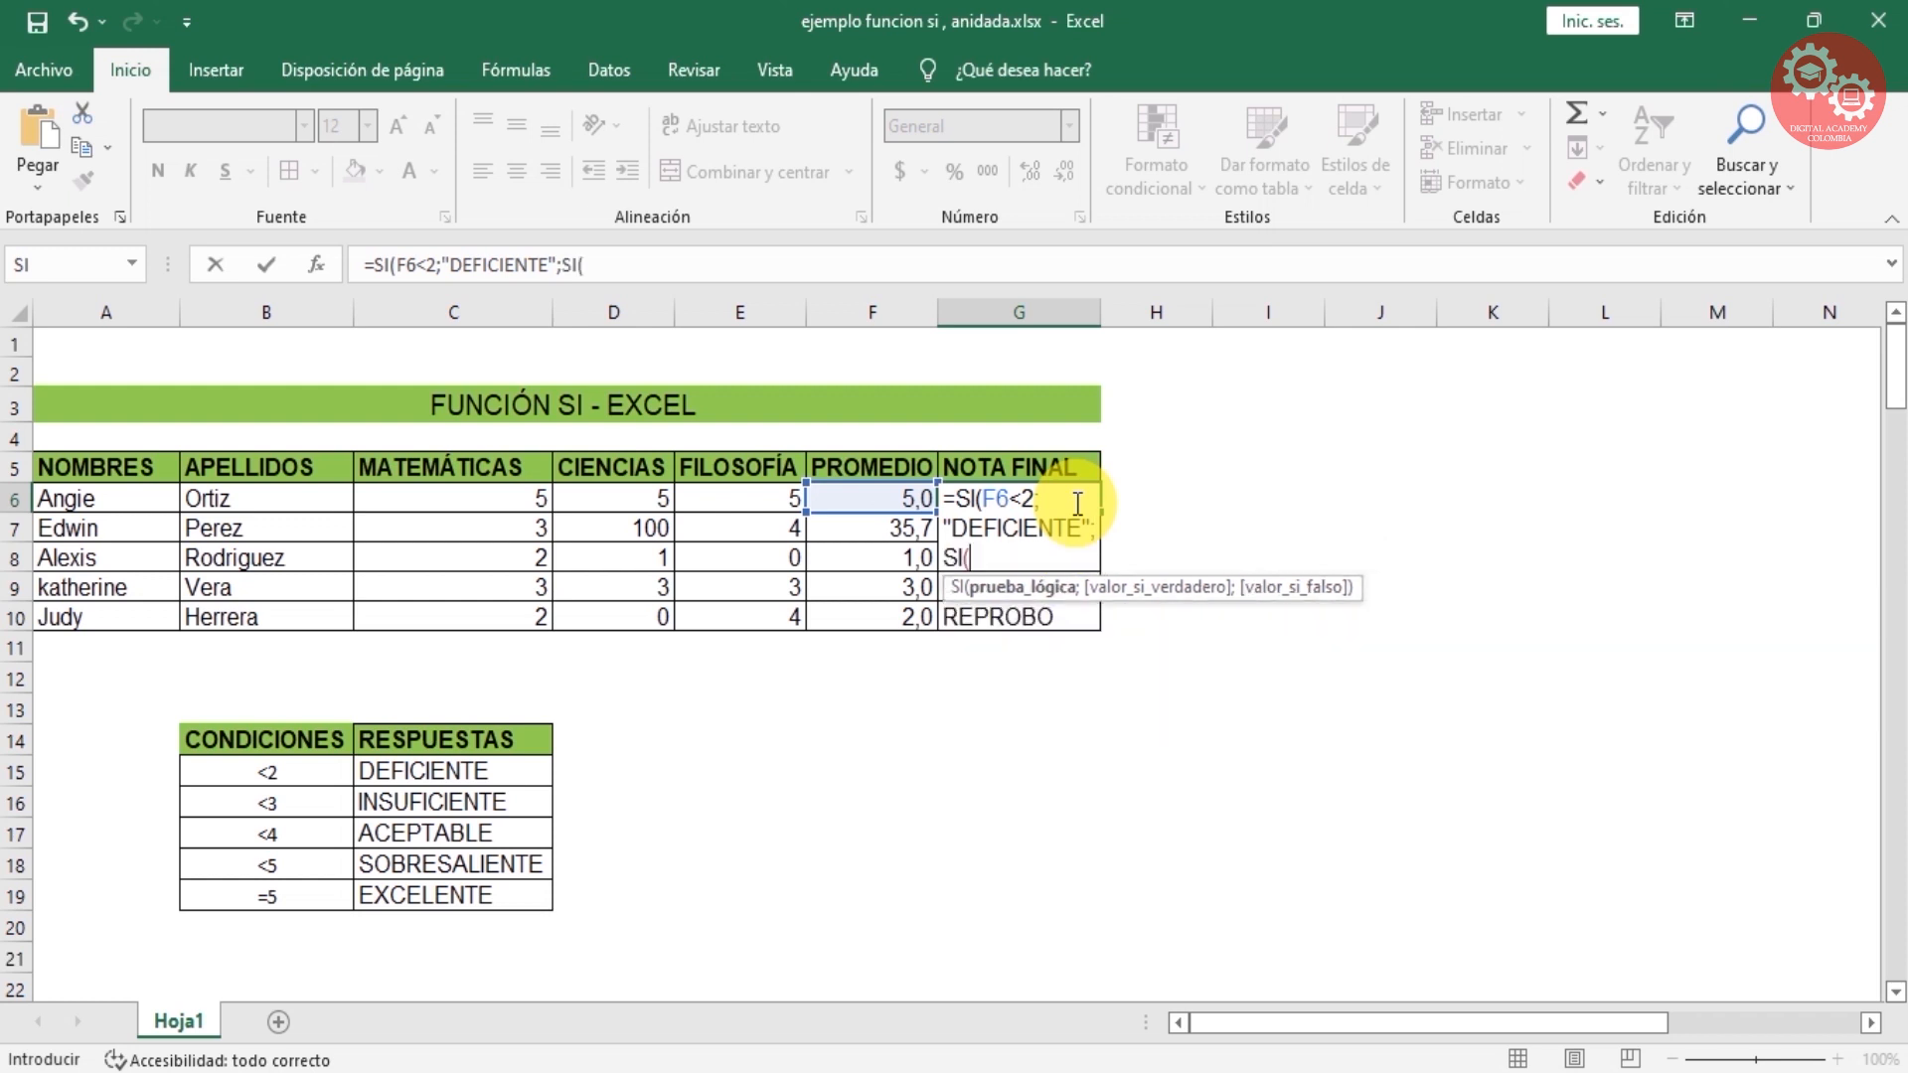
type("F6")
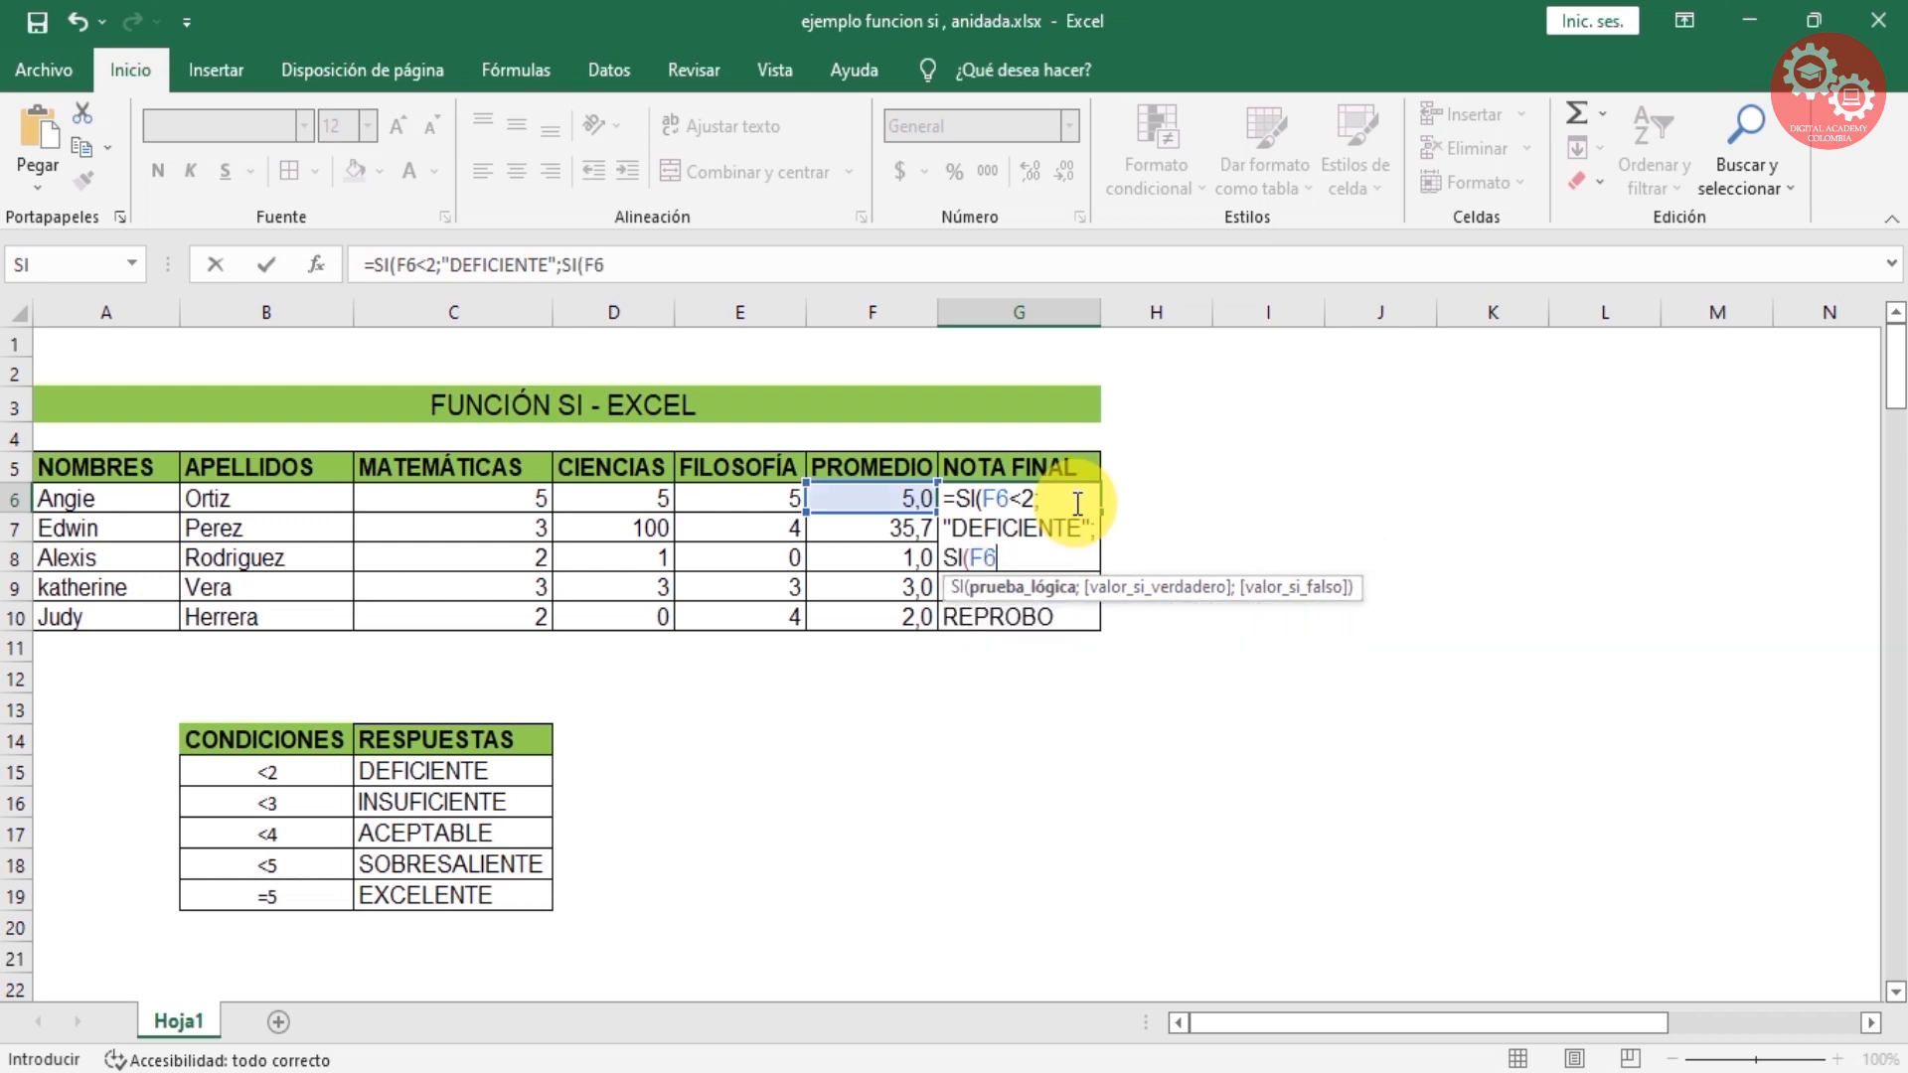
type("<3;\"")
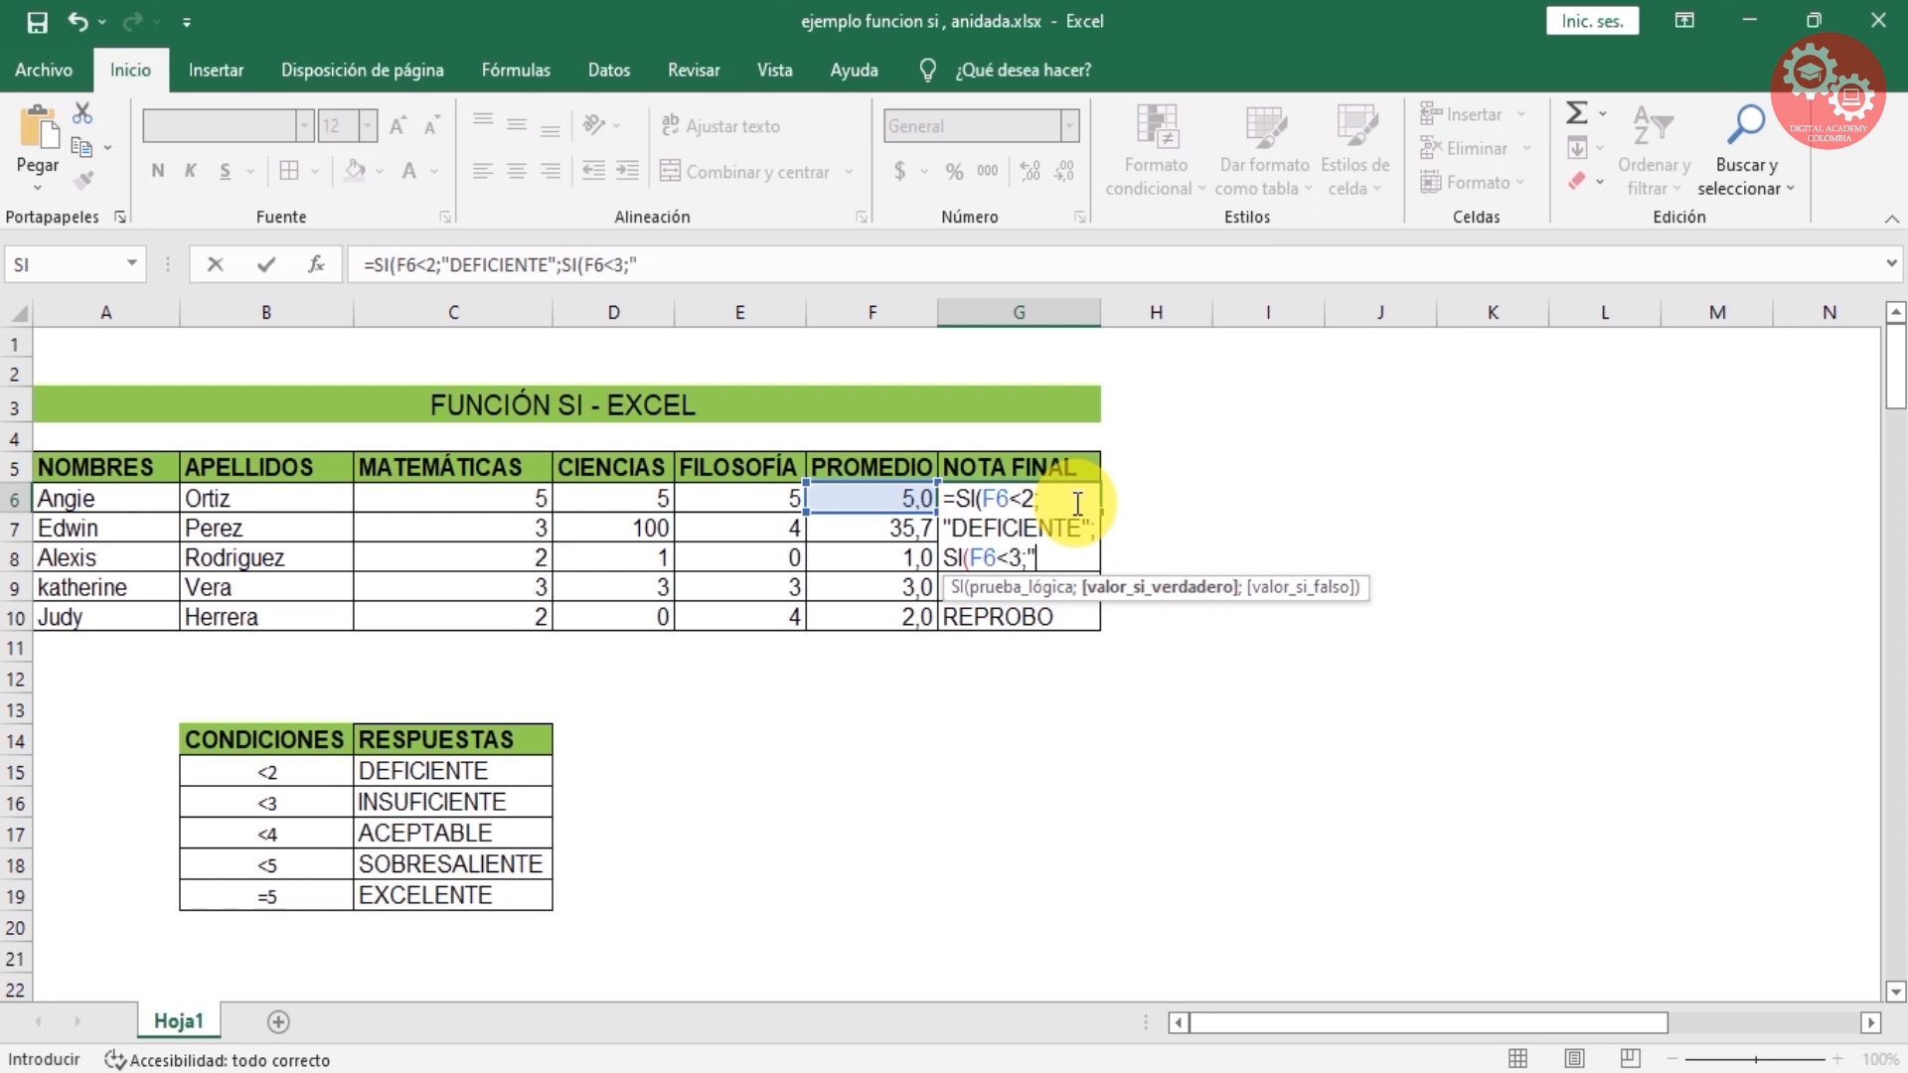
type("INSUFICIENTE")
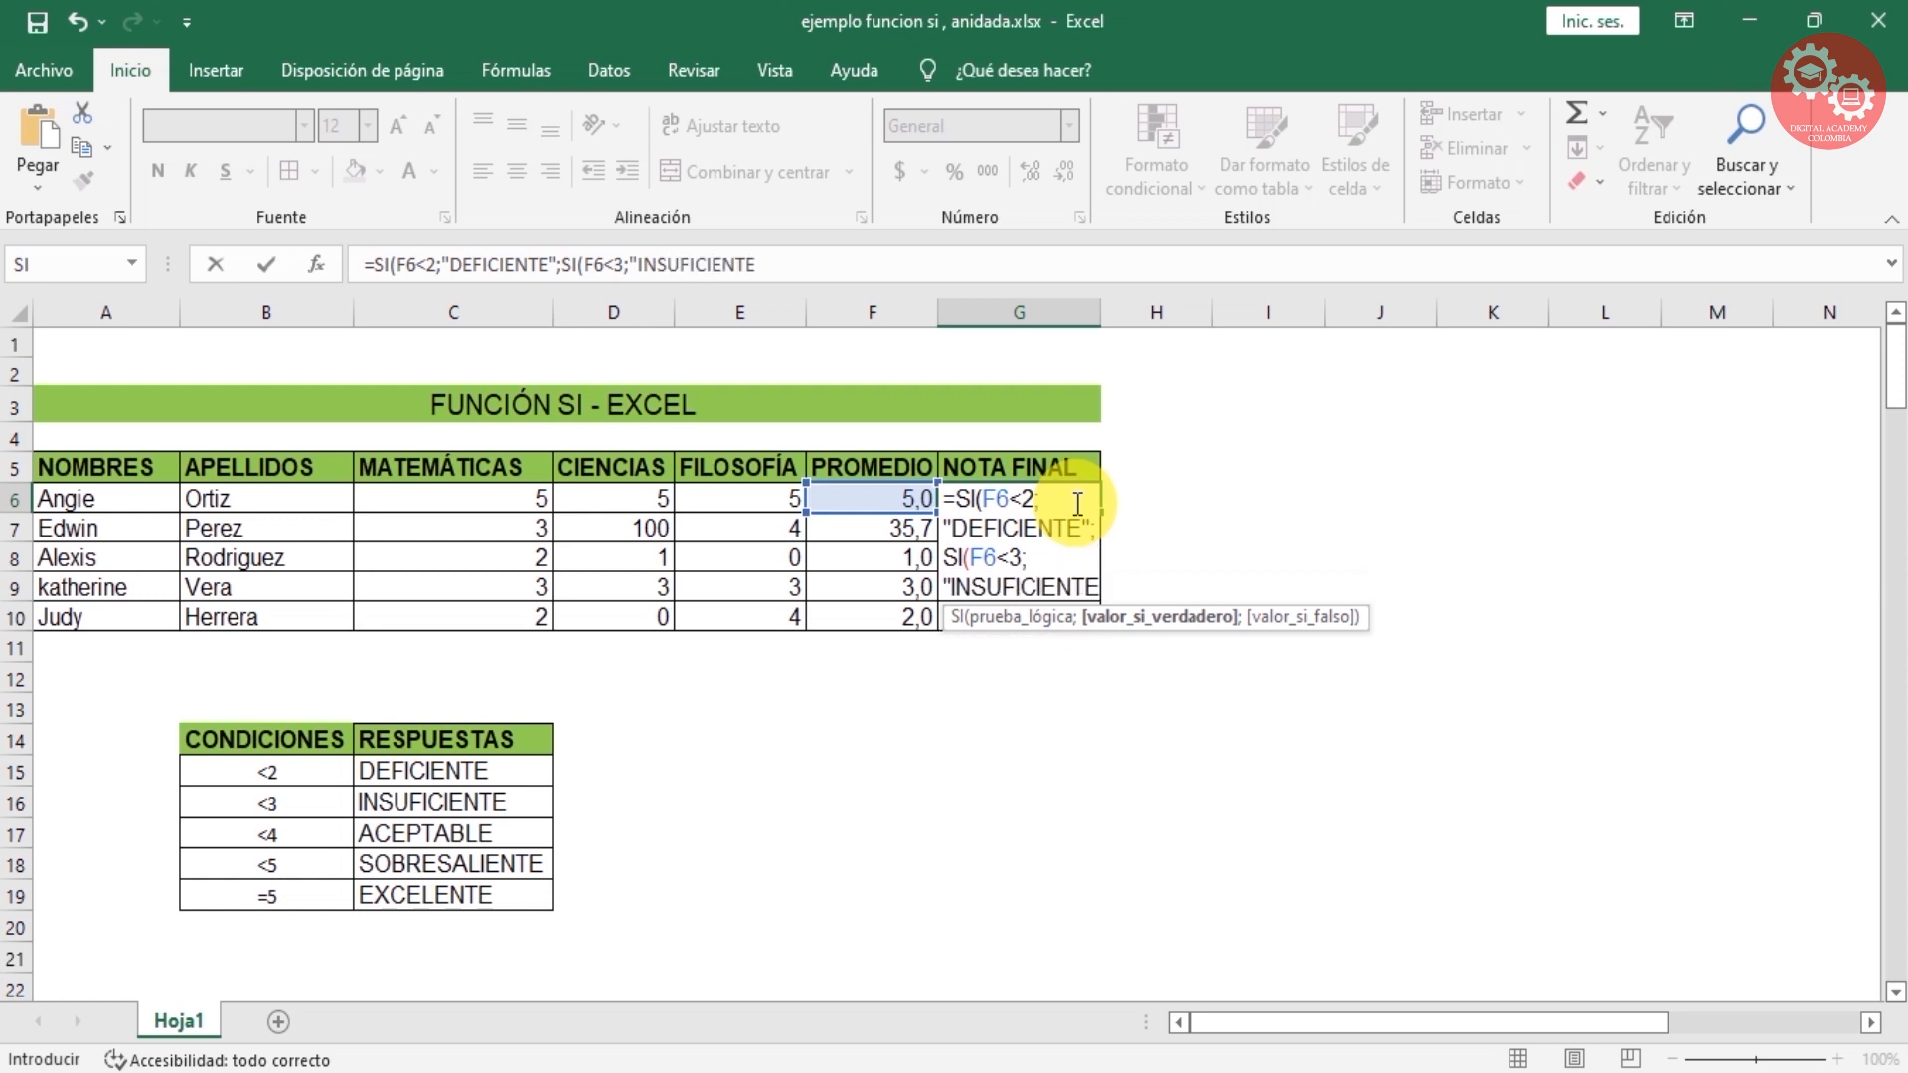
type("\";SI(F6")
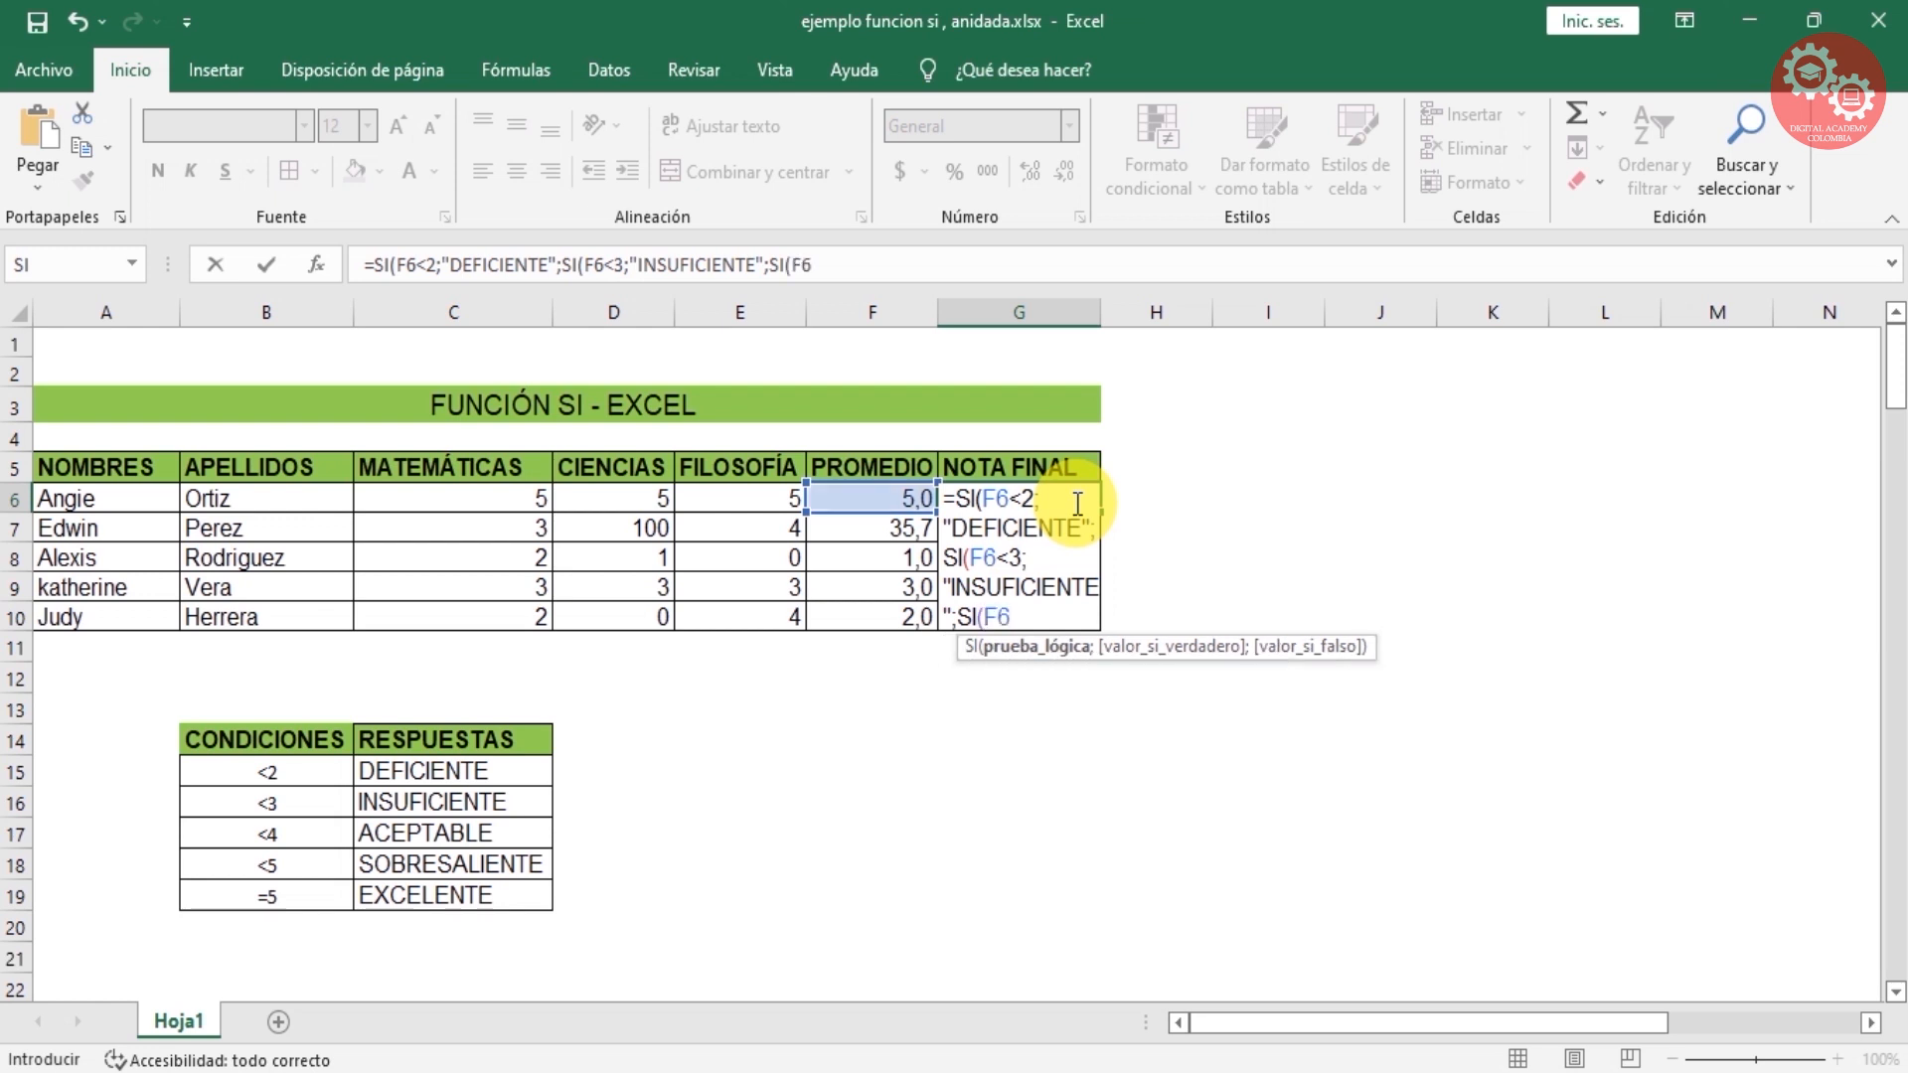
type("<4;\"")
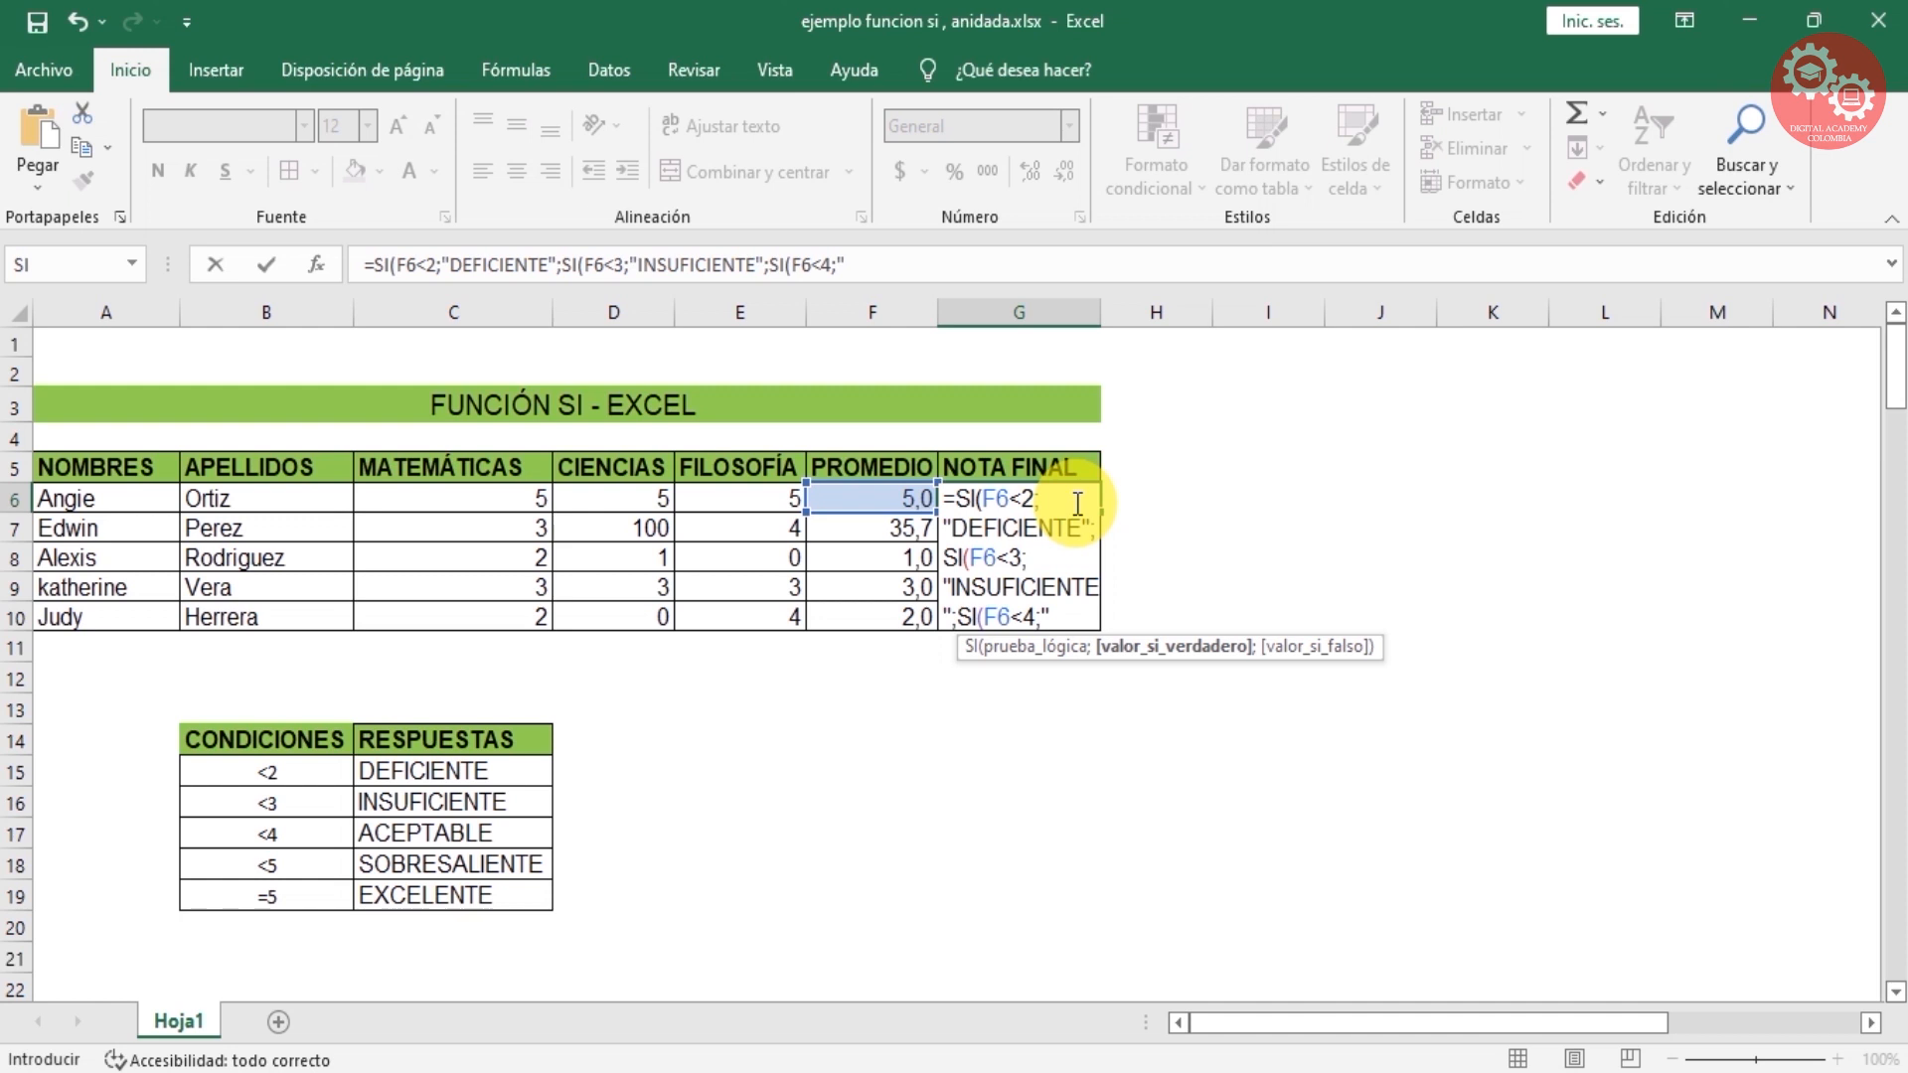
type("ACEPT")
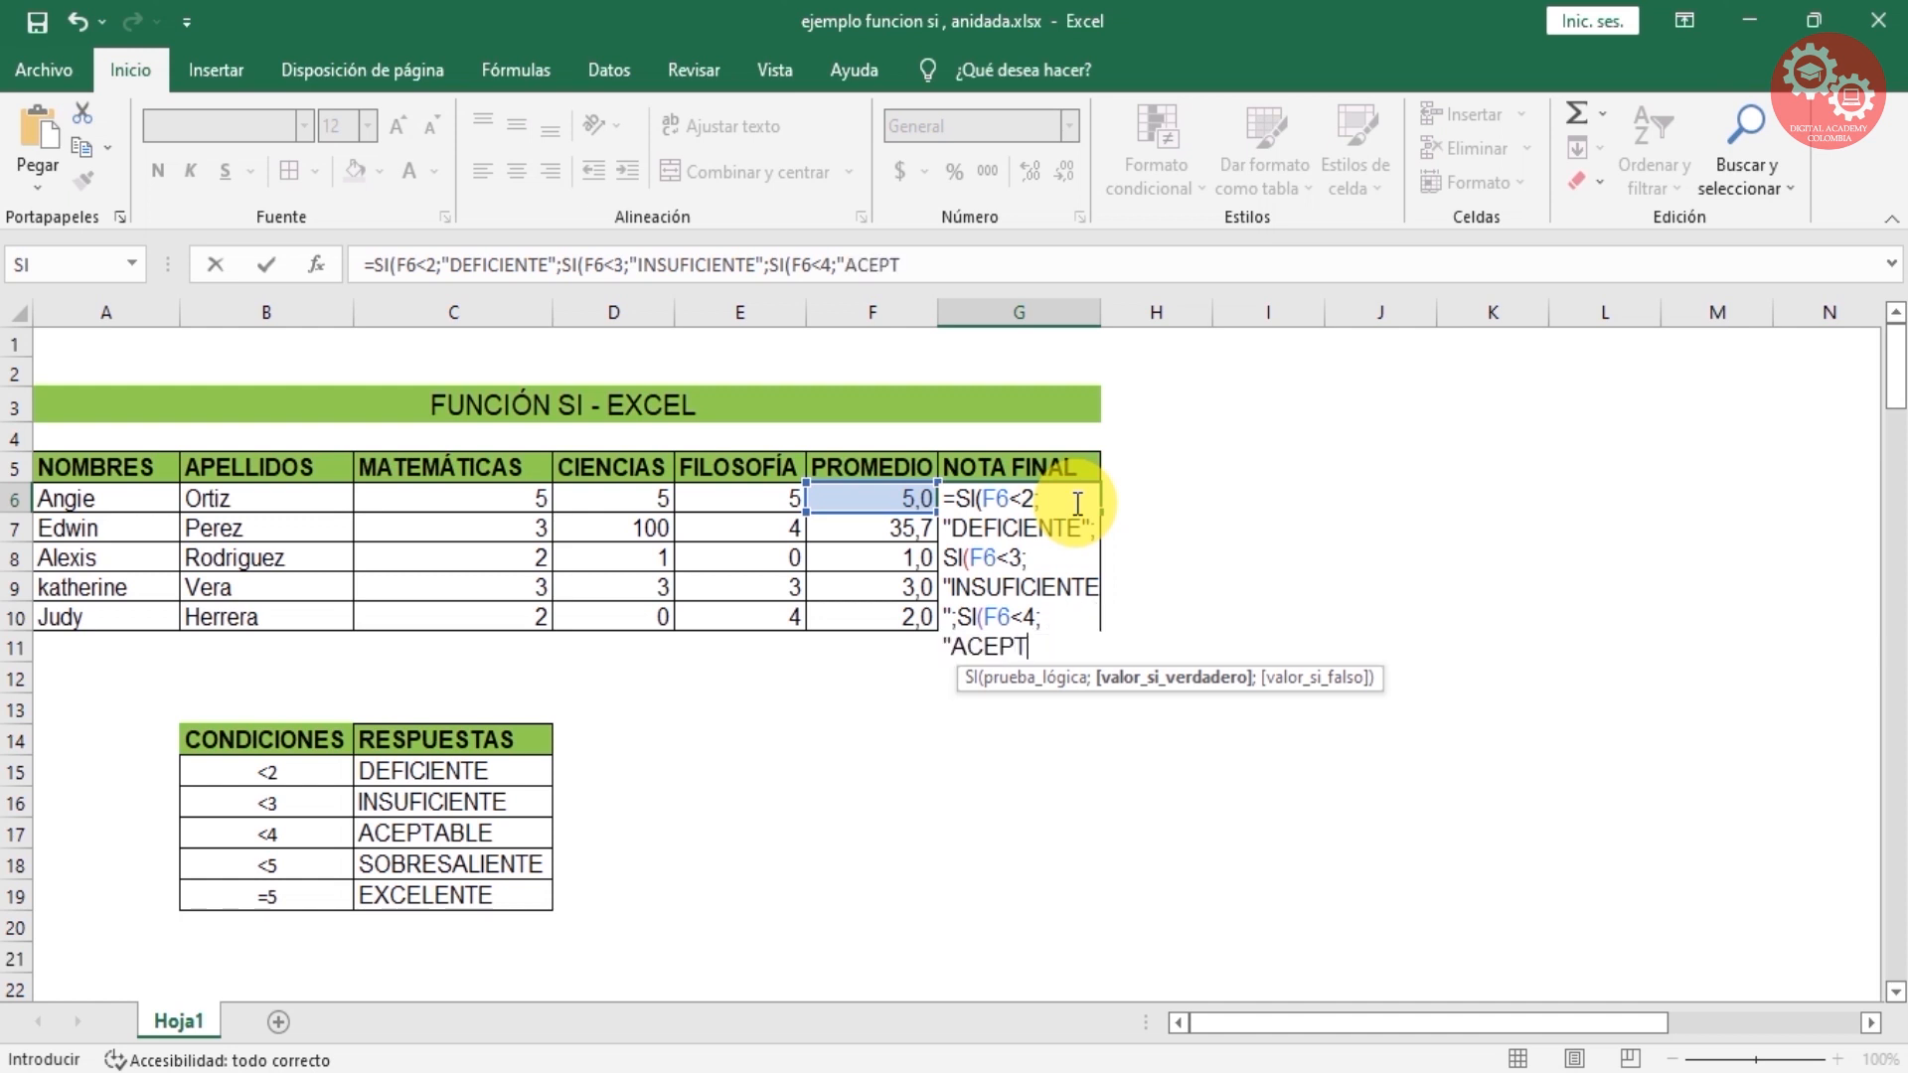
type("ABLE\";")
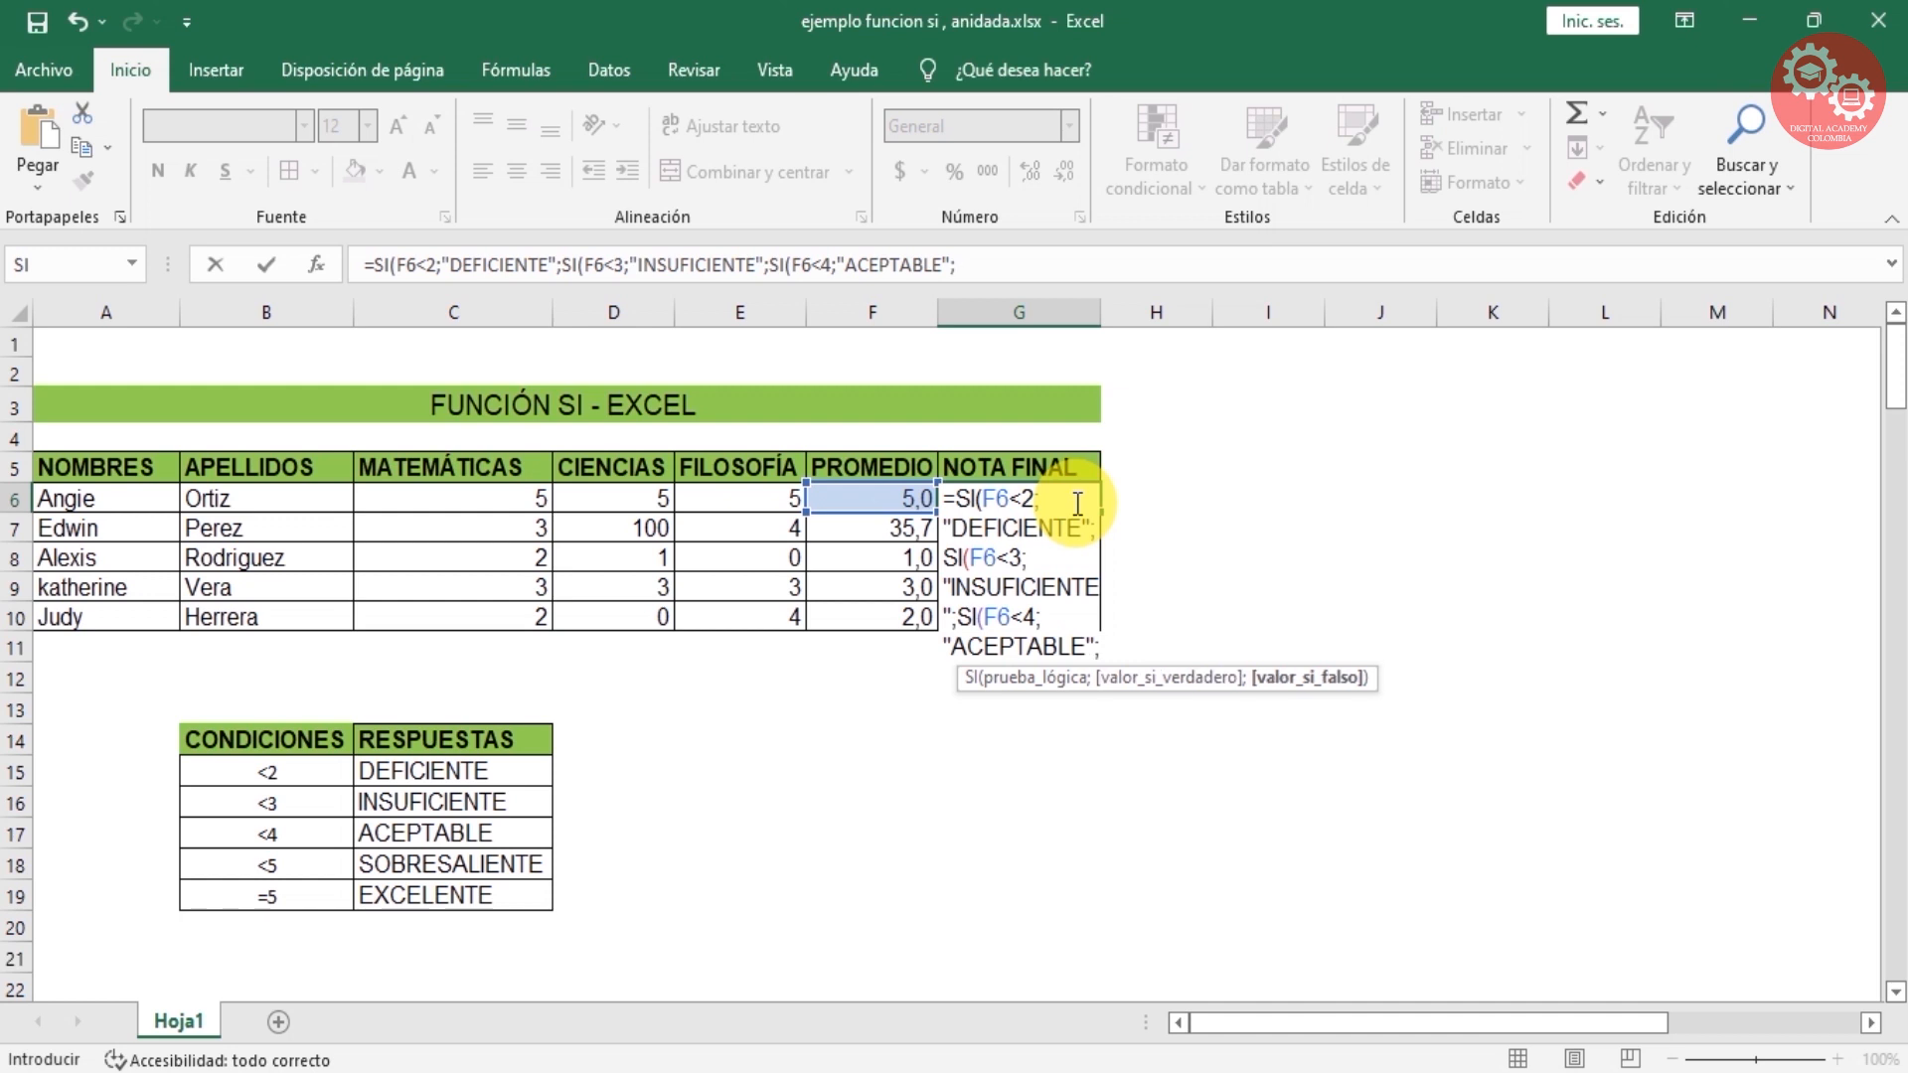
Step: Nest a fourth SI test in the G6 formula that returns "SOBRESALIENTE" when F6<5
type("SI(F6")
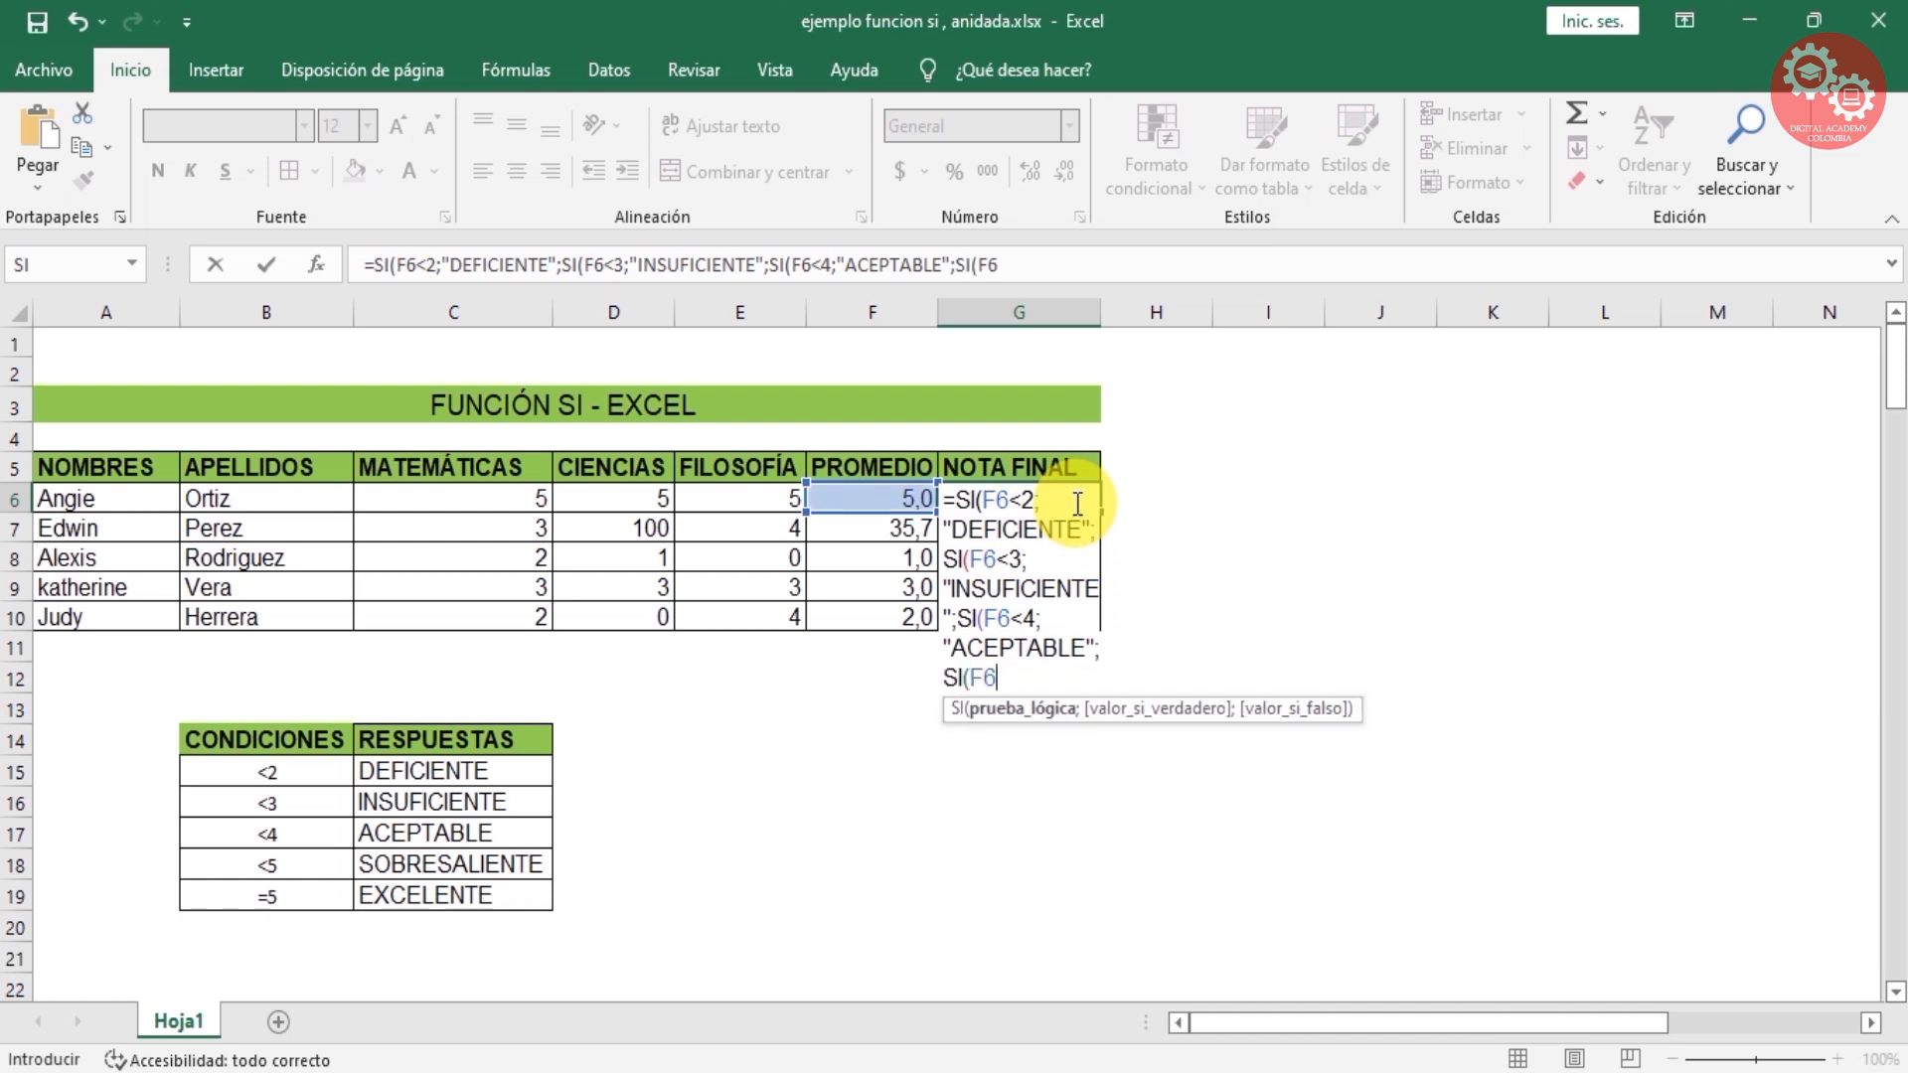
type("<5;\"")
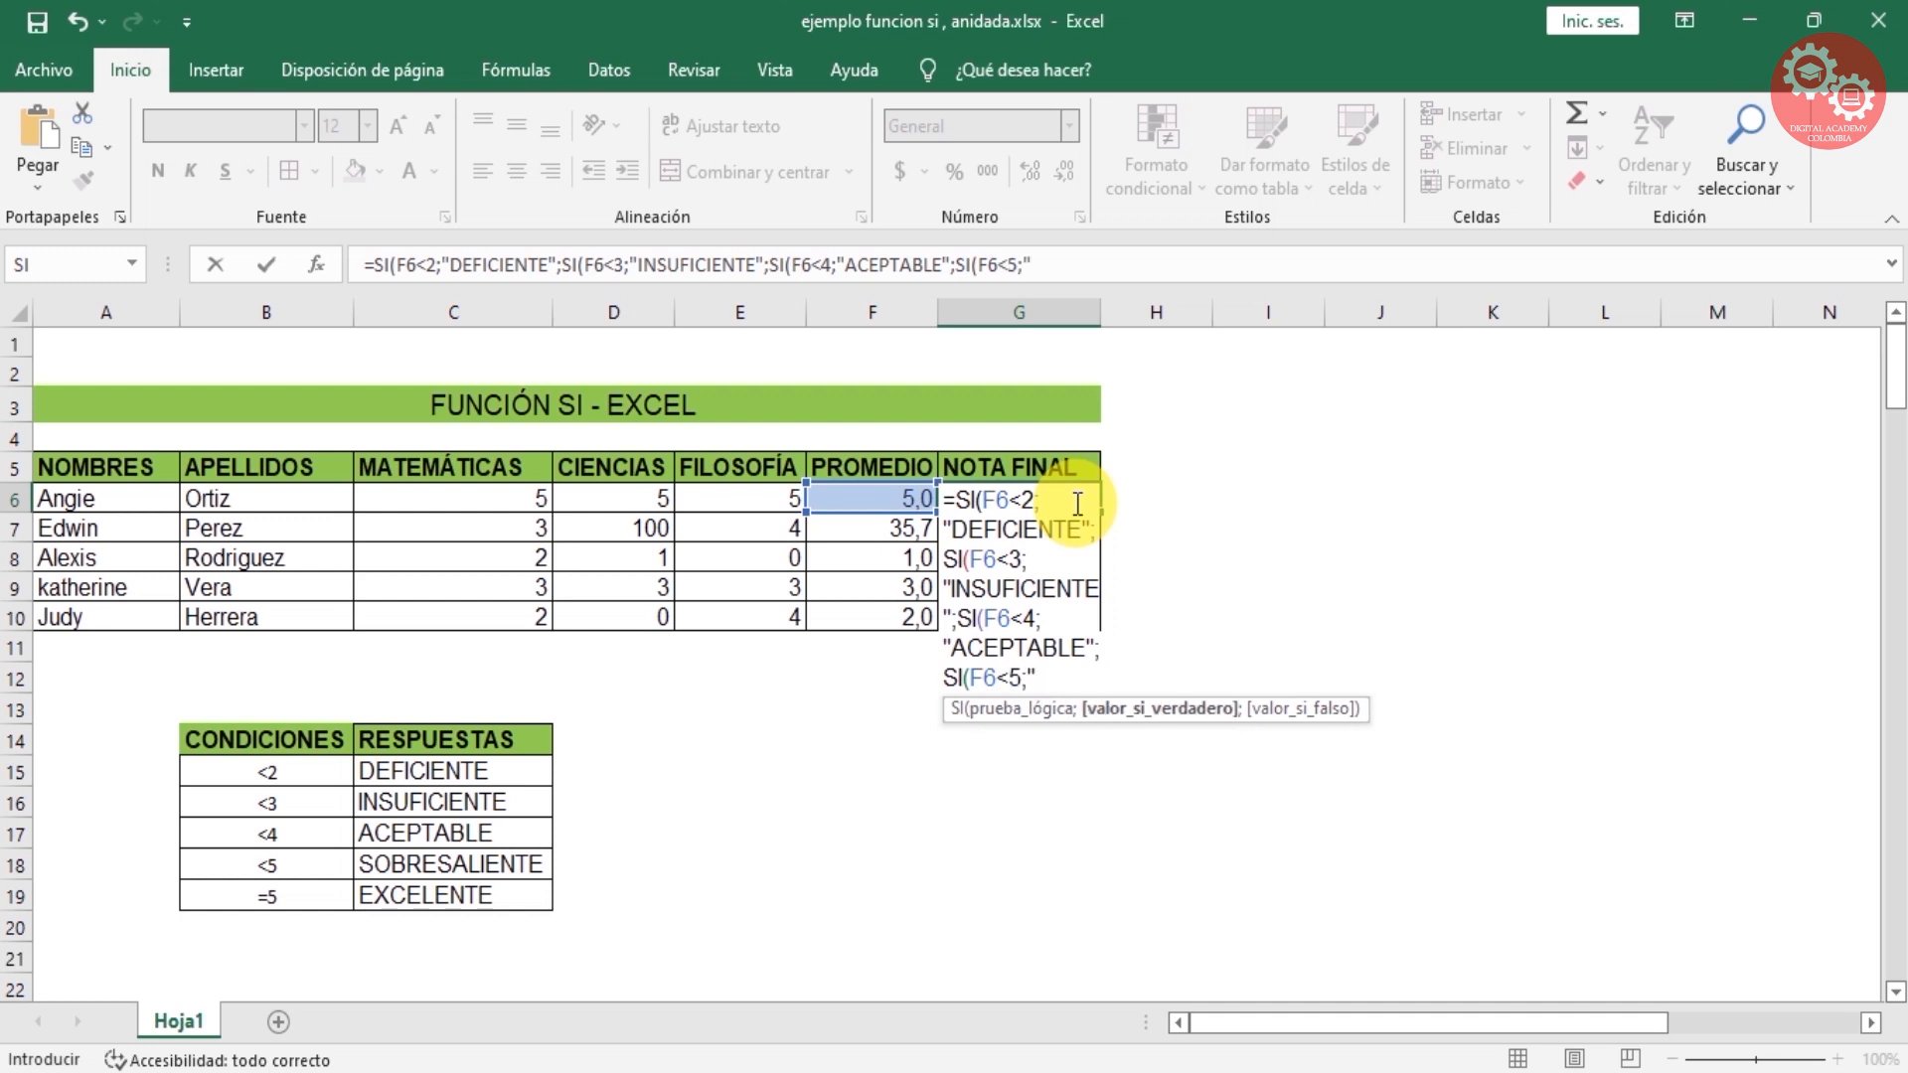
type("SOBRE")
type("SALIENTE\";")
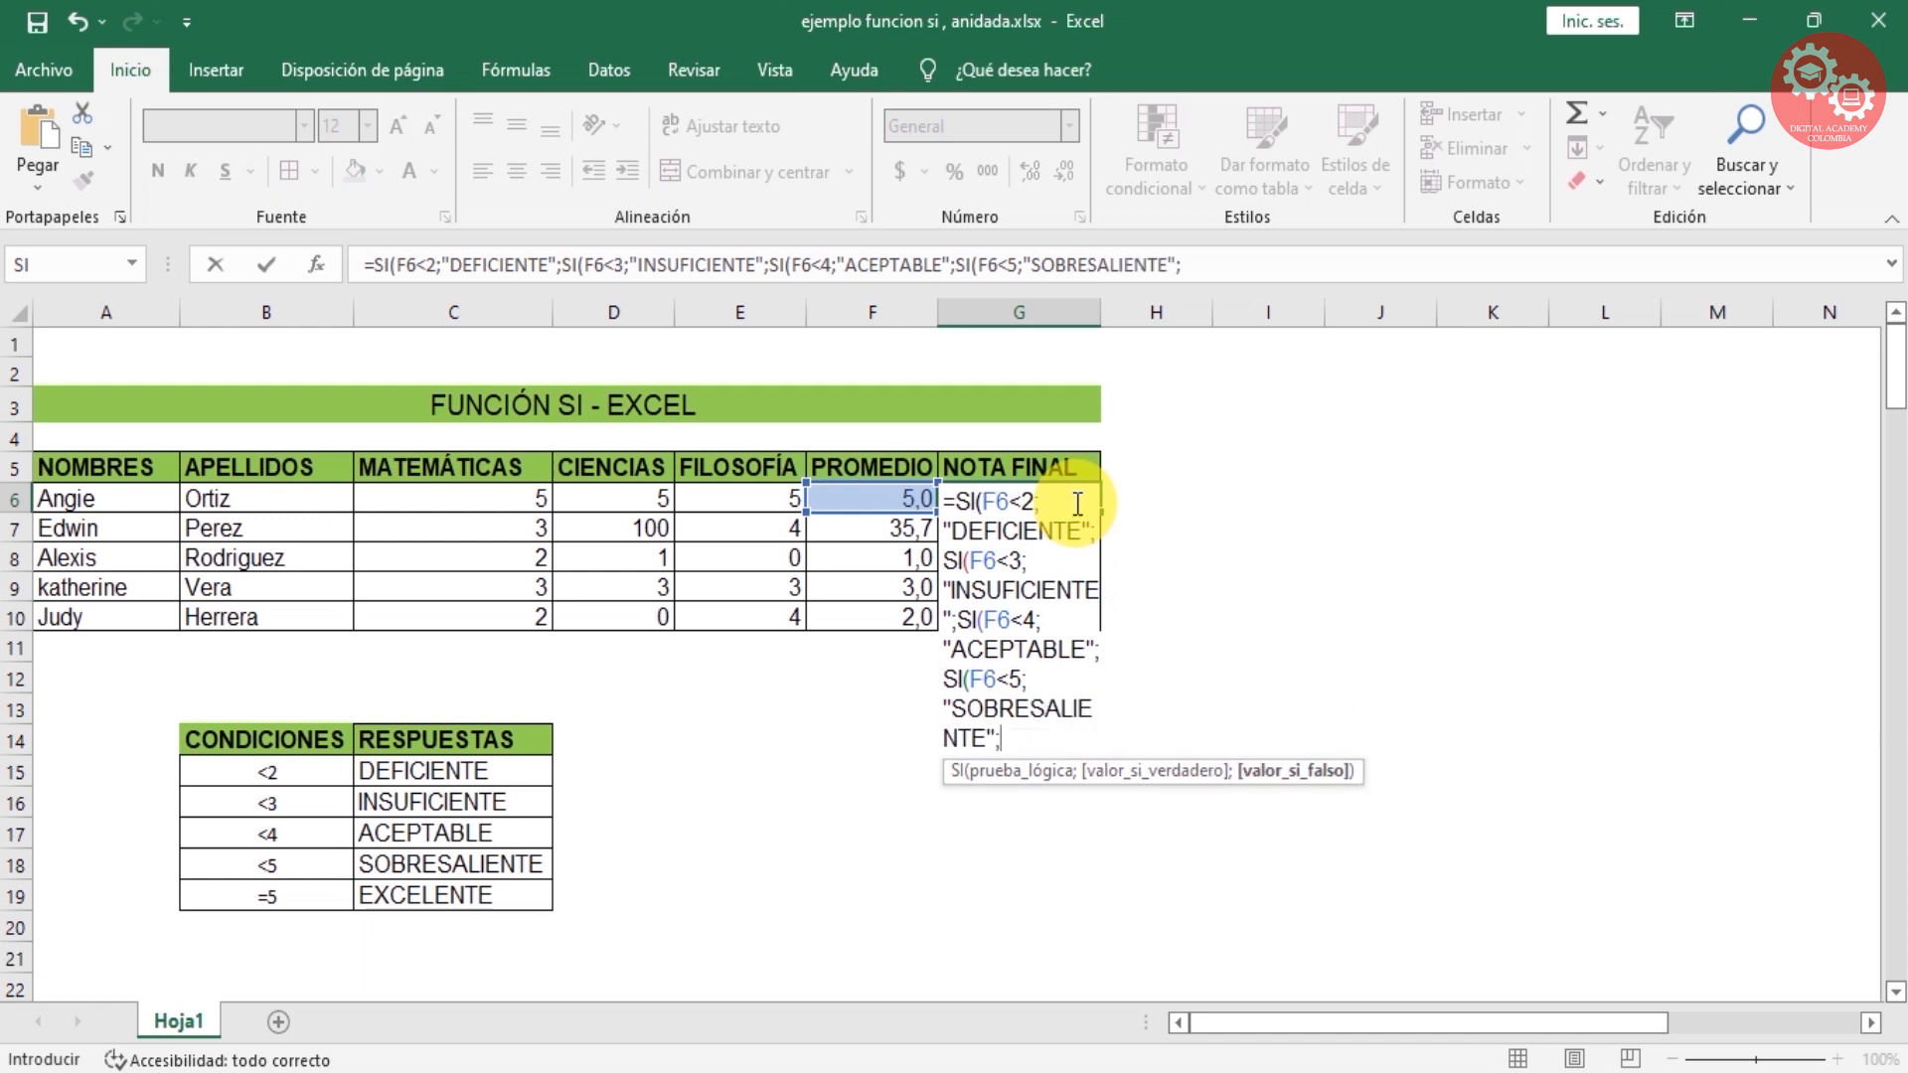
Step: Nest a fifth SI test in the G6 formula that returns "EXCELENTE" when F6=5
type("SI(")
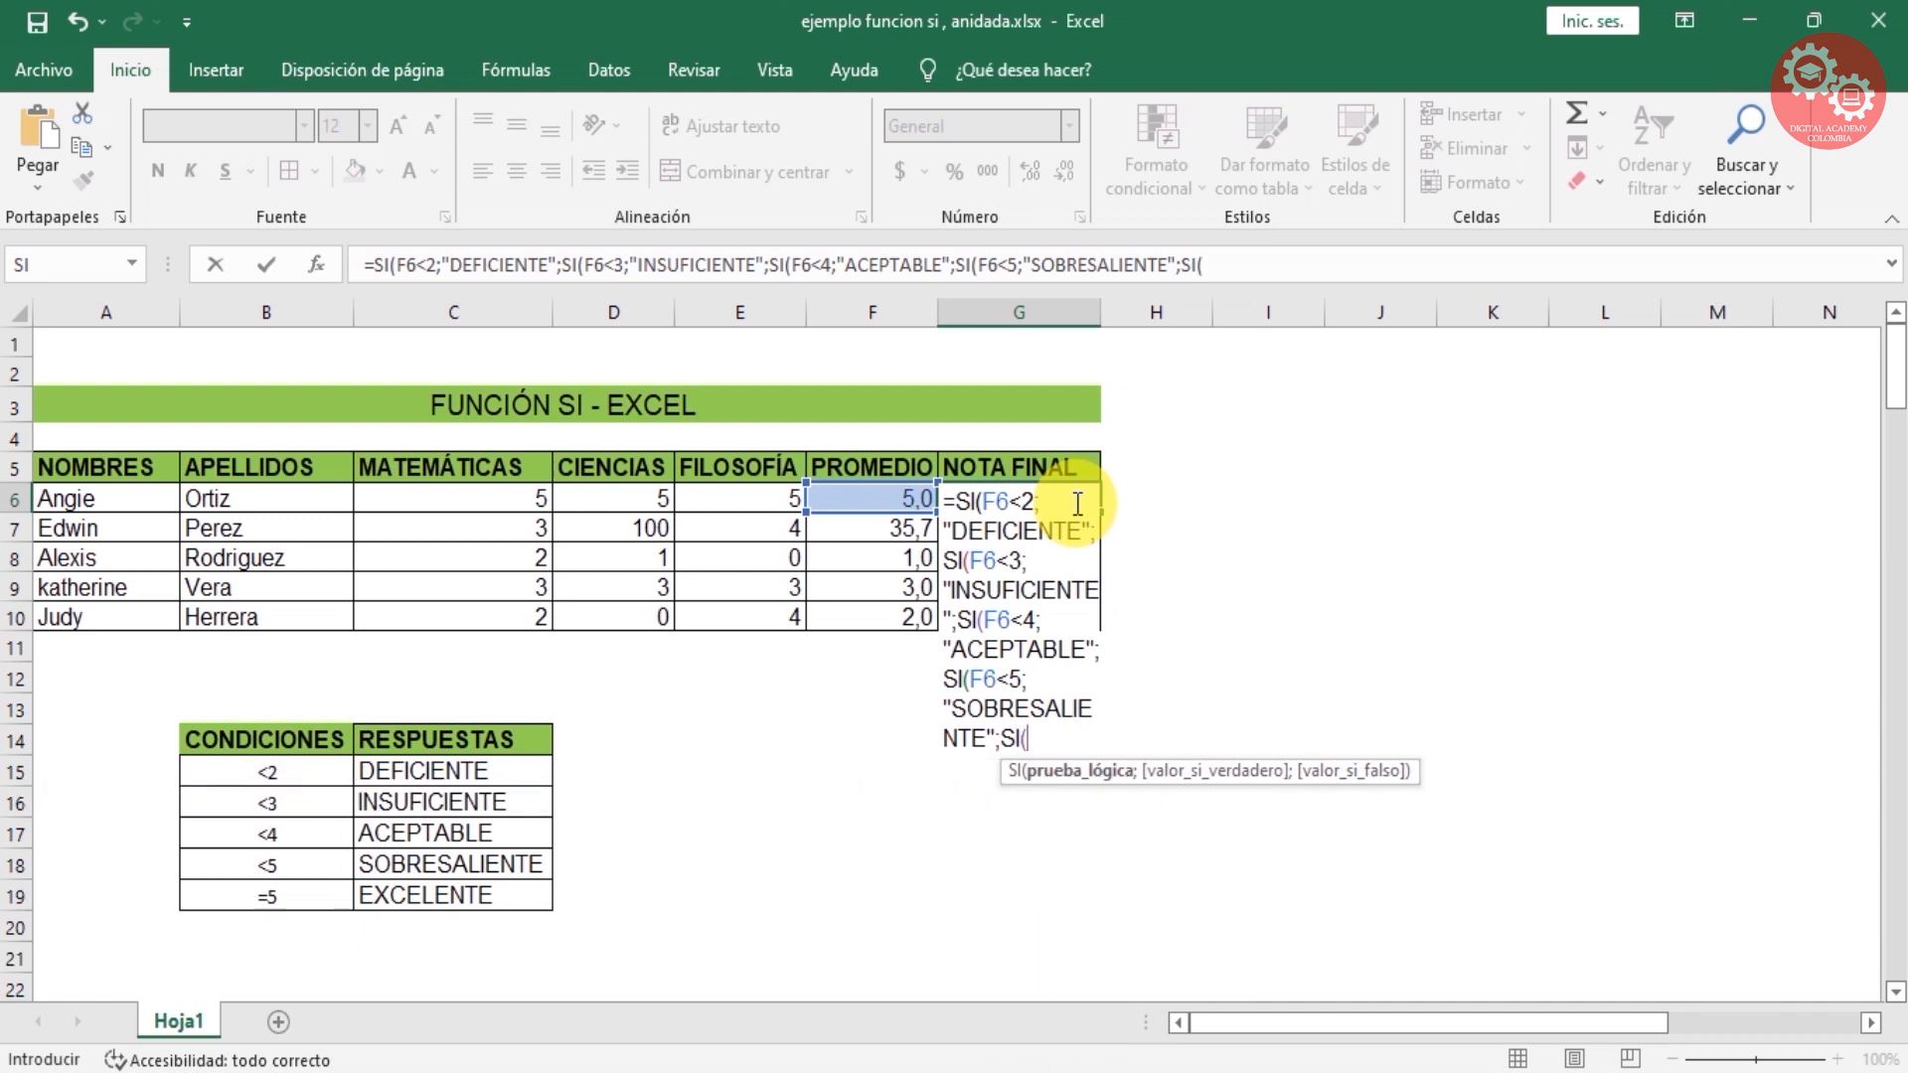
type("F6")
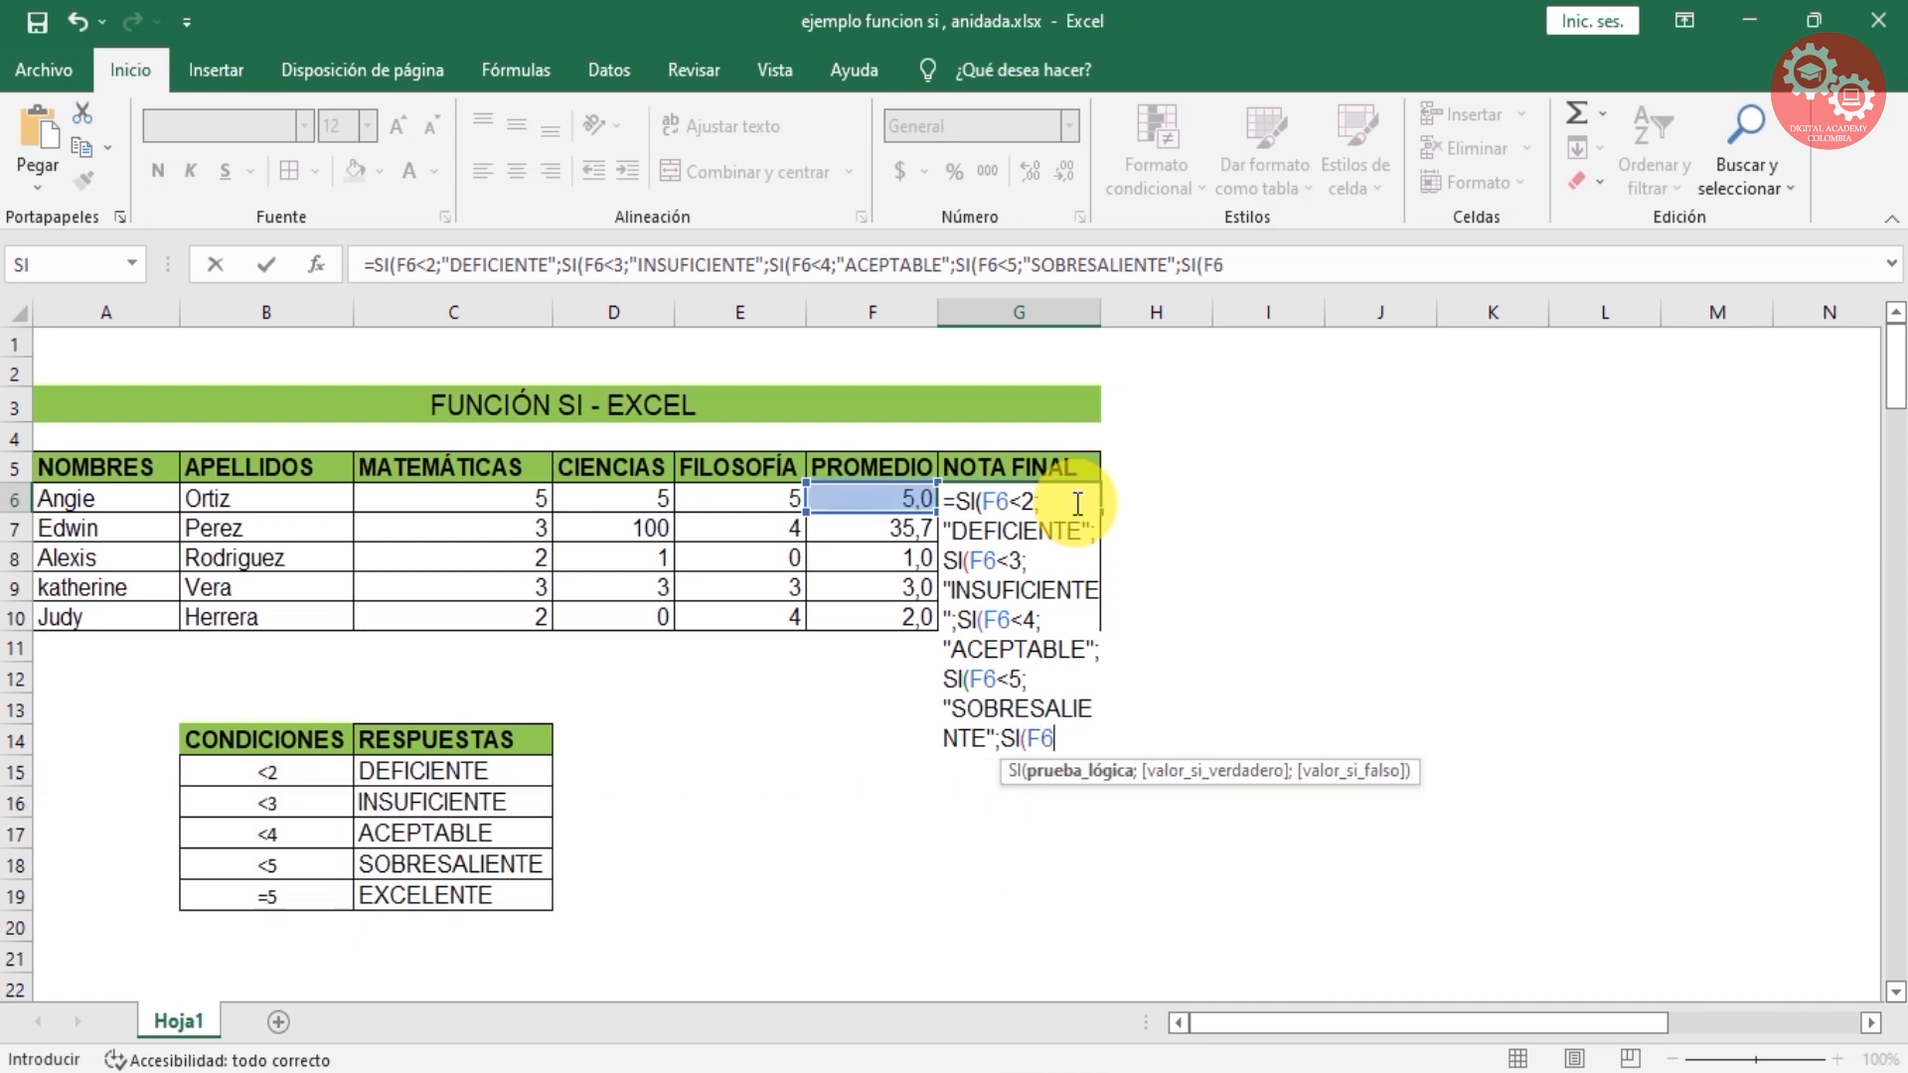
type("=5;\"EXCELENT")
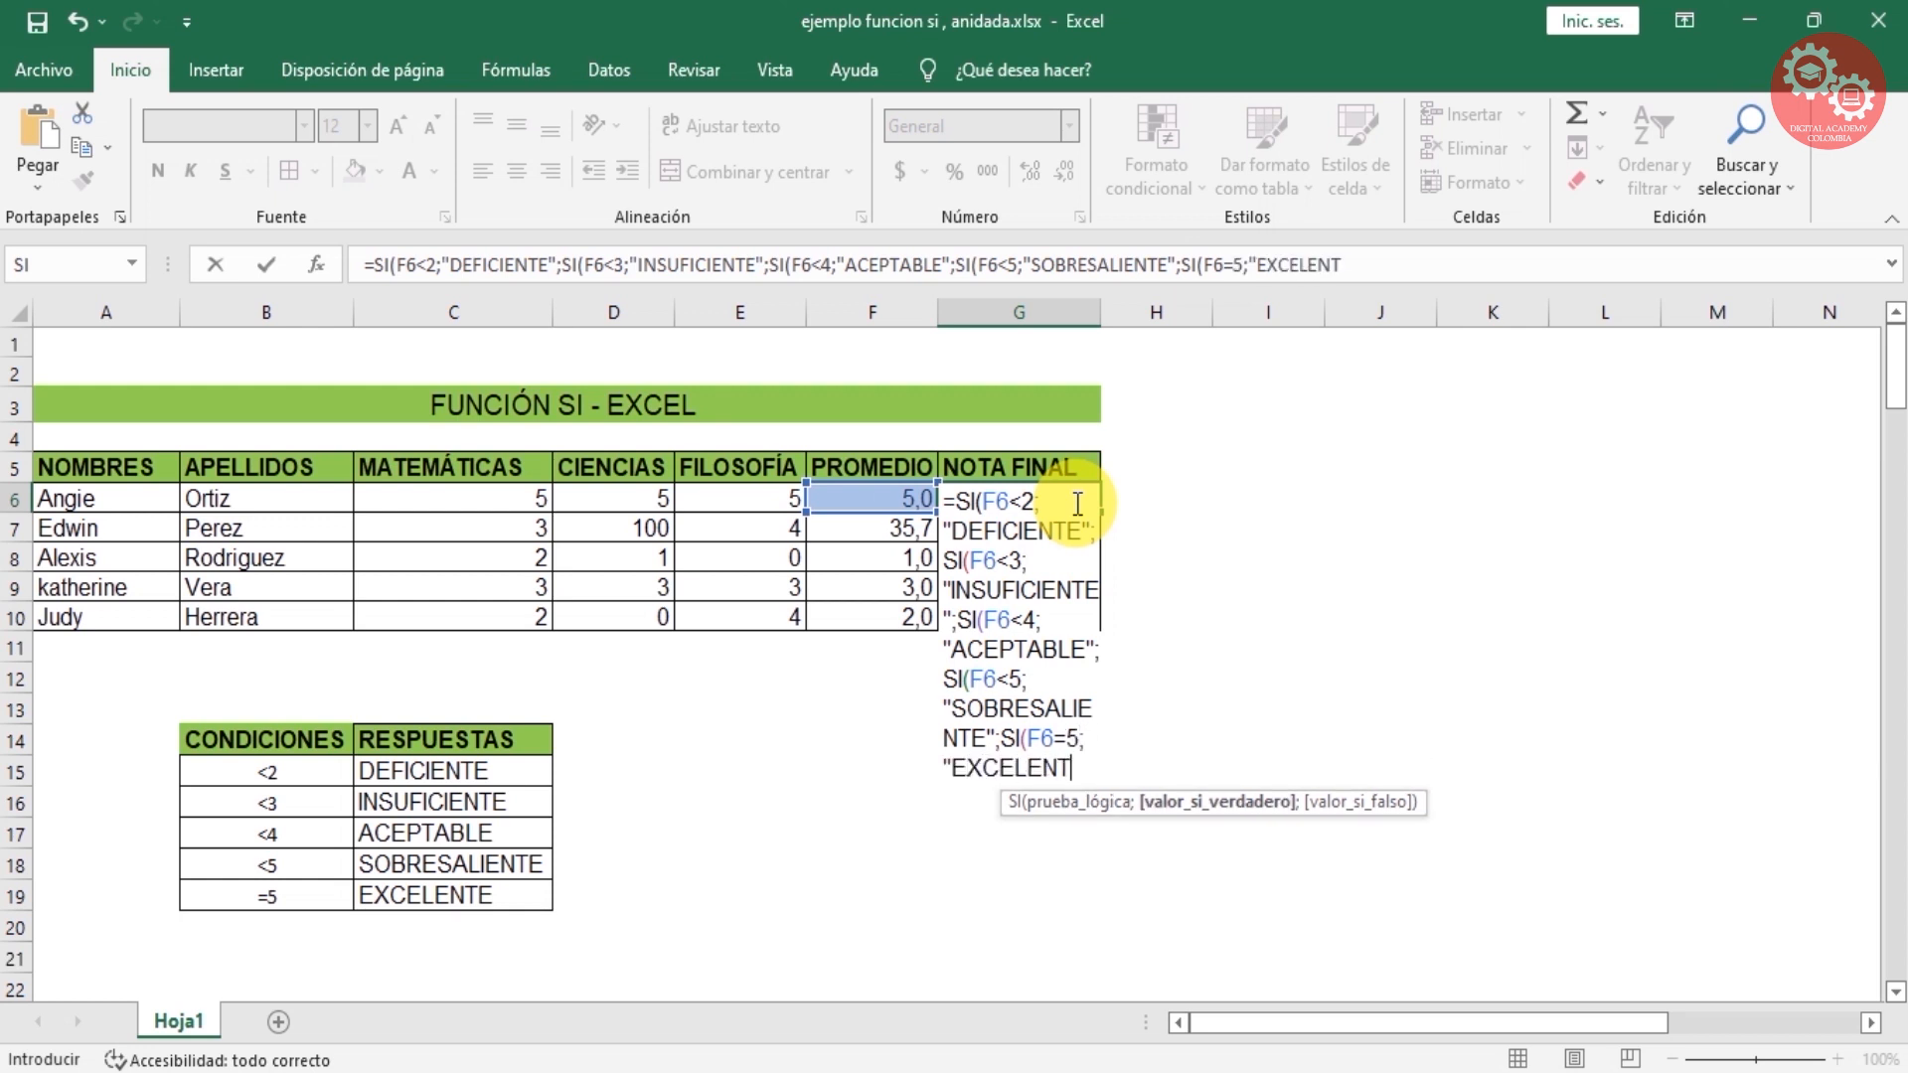
type("E\"")
type(";")
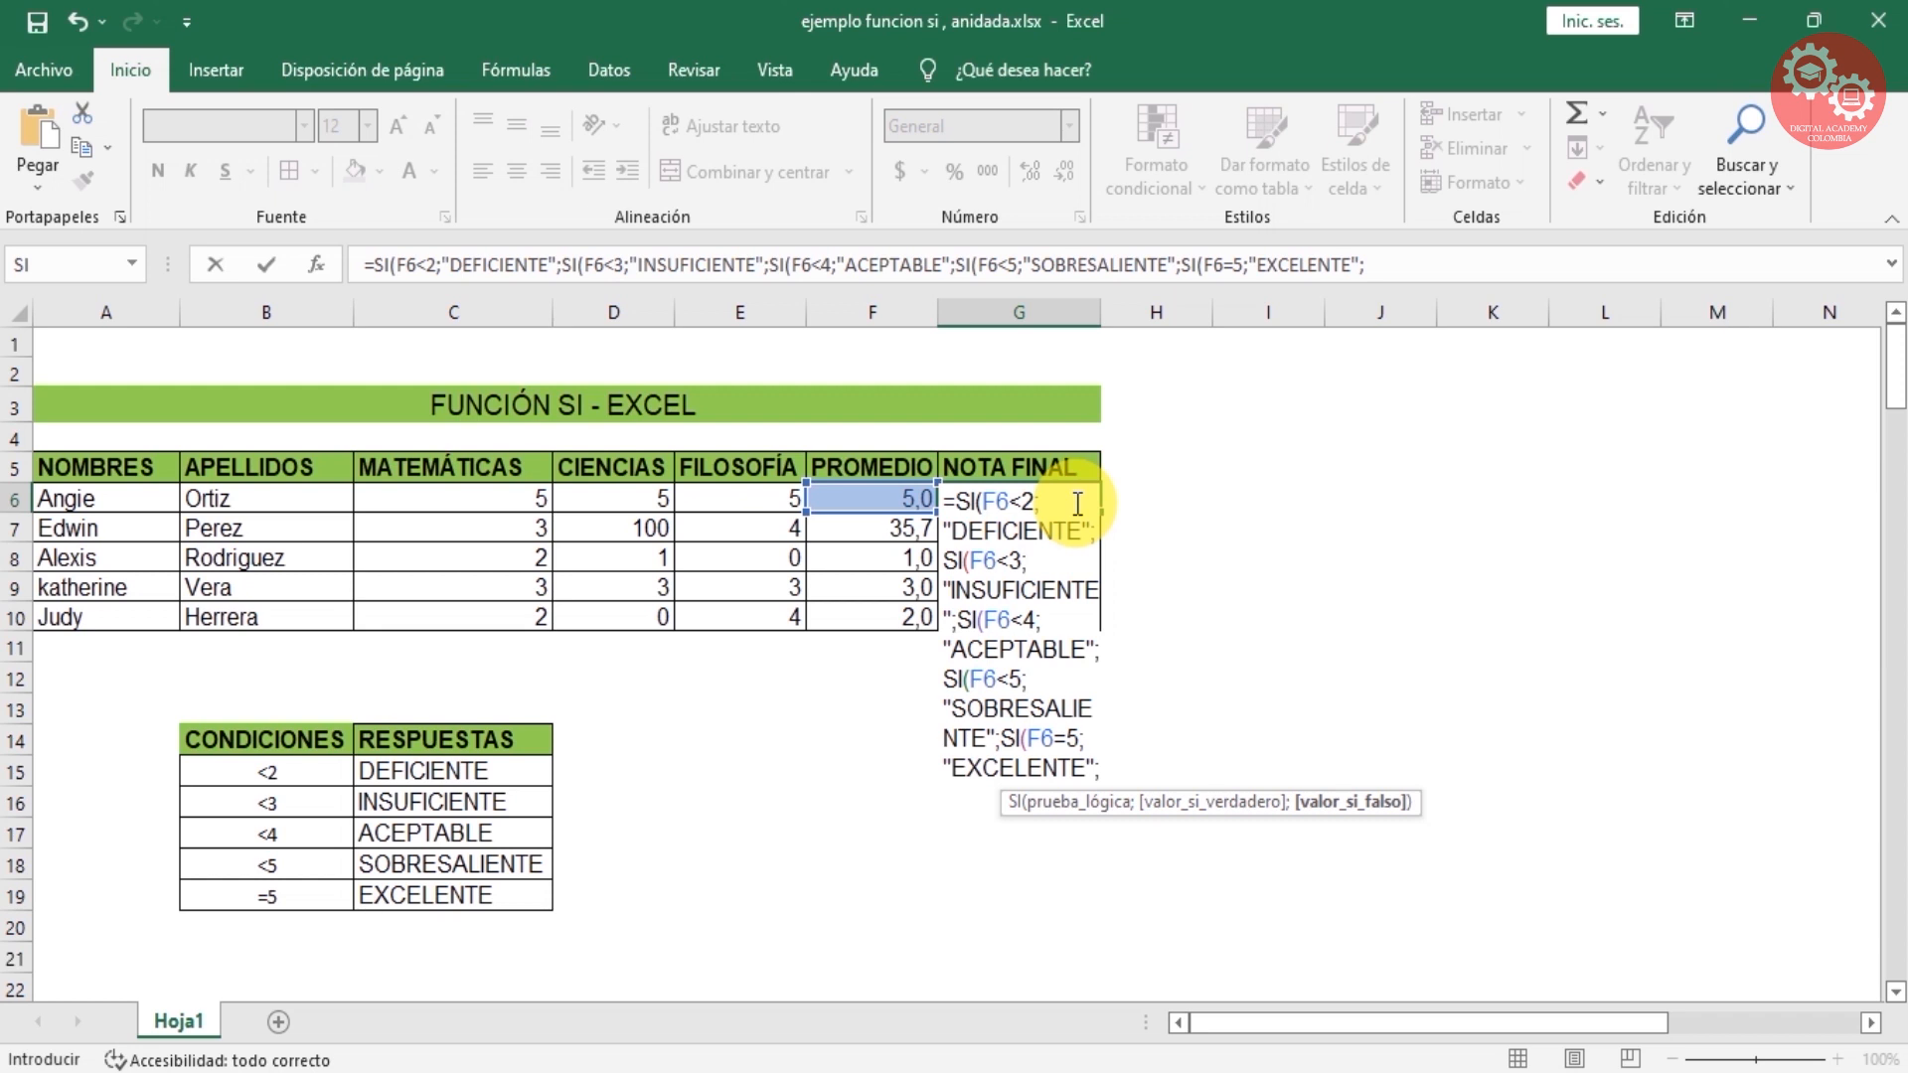
Step: Add "ERROR" as the final otherwise value in G6, close all five SI functions and enter the formula
type("\"")
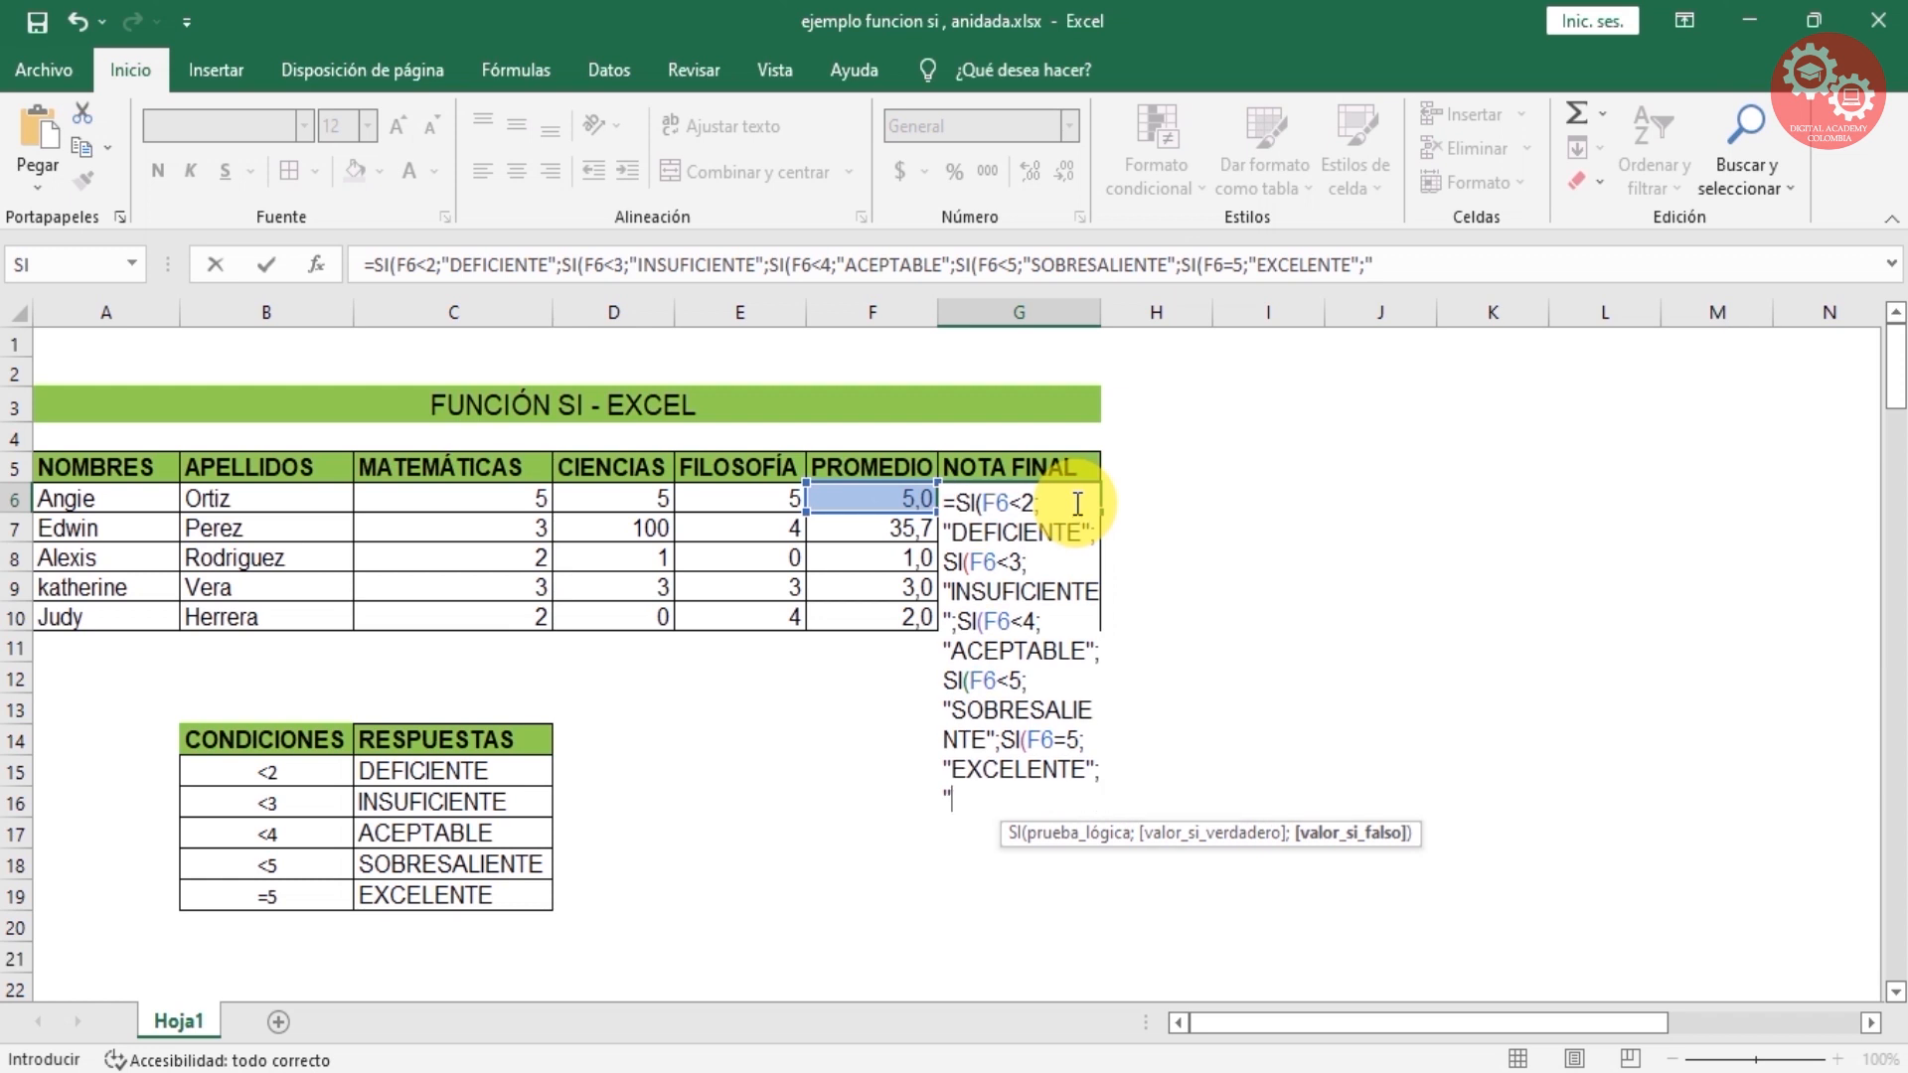
type("ERROR")
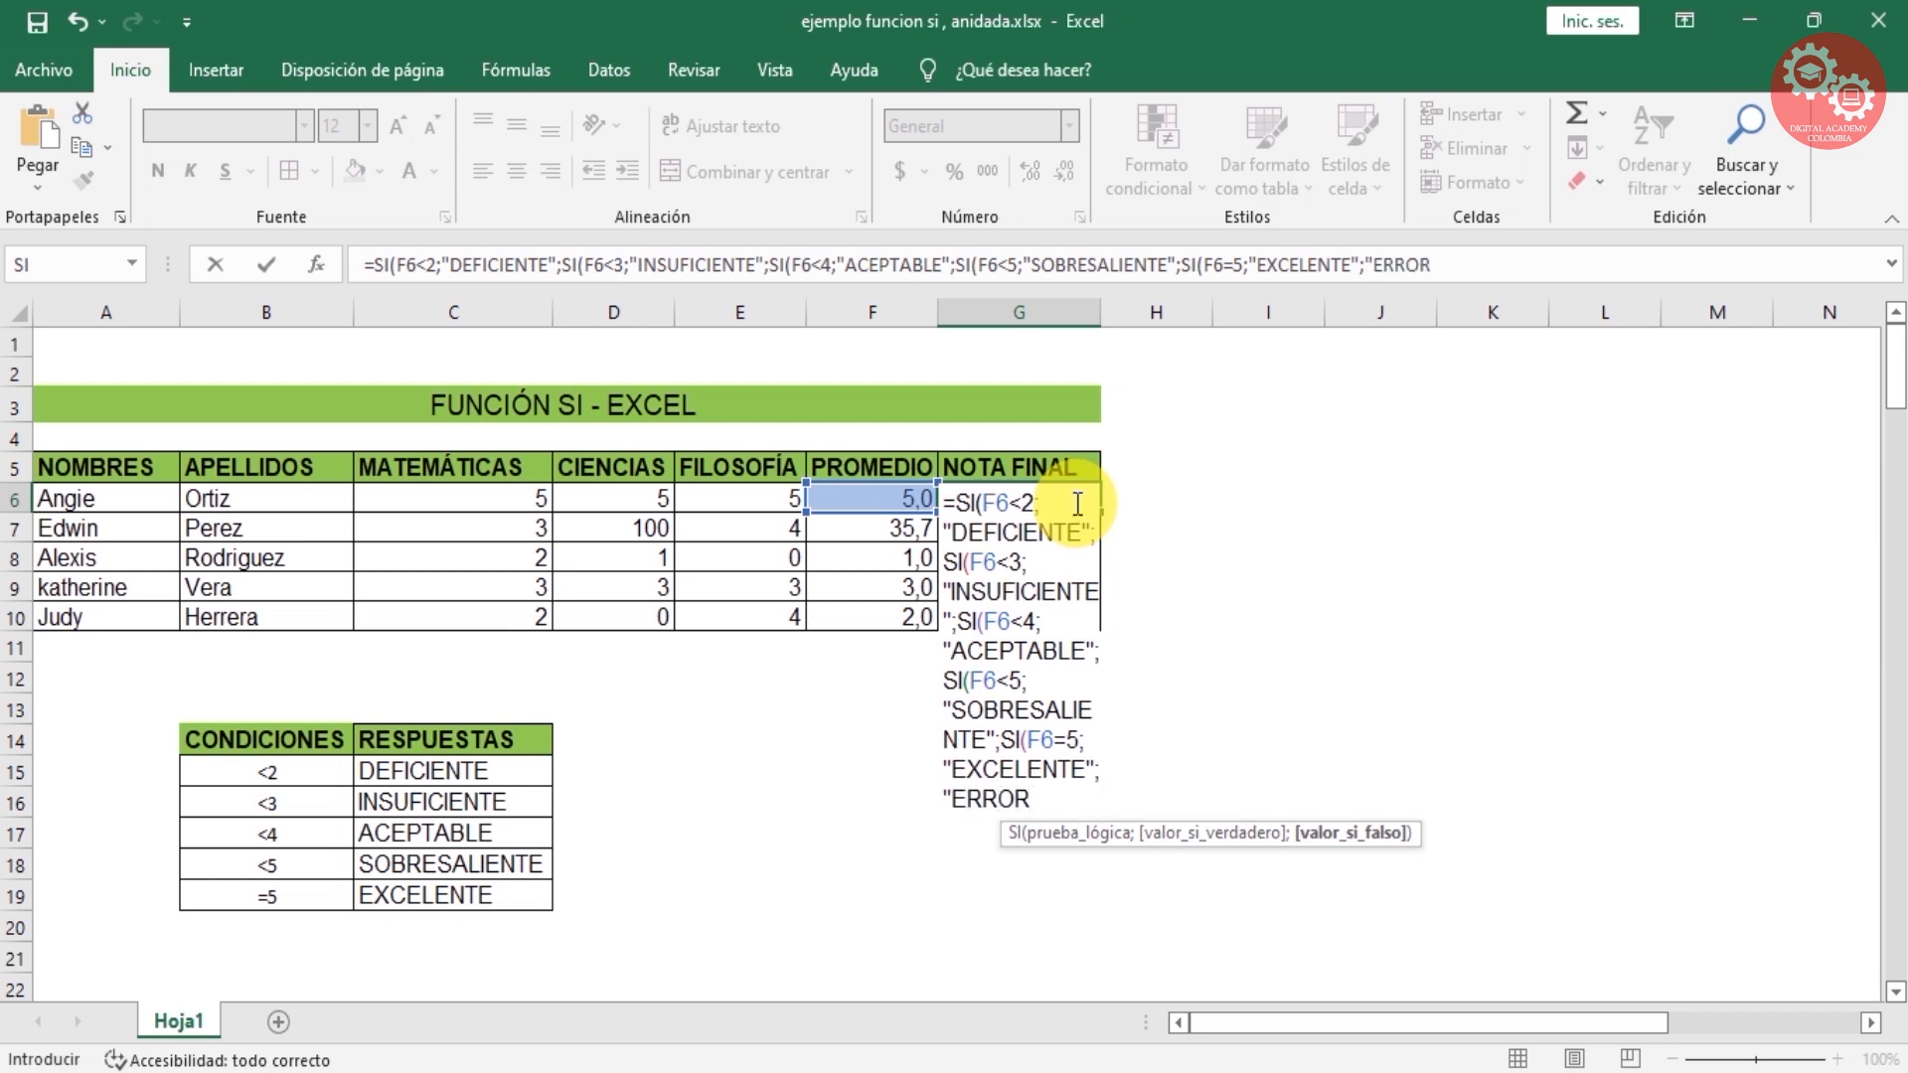
type("\")))))")
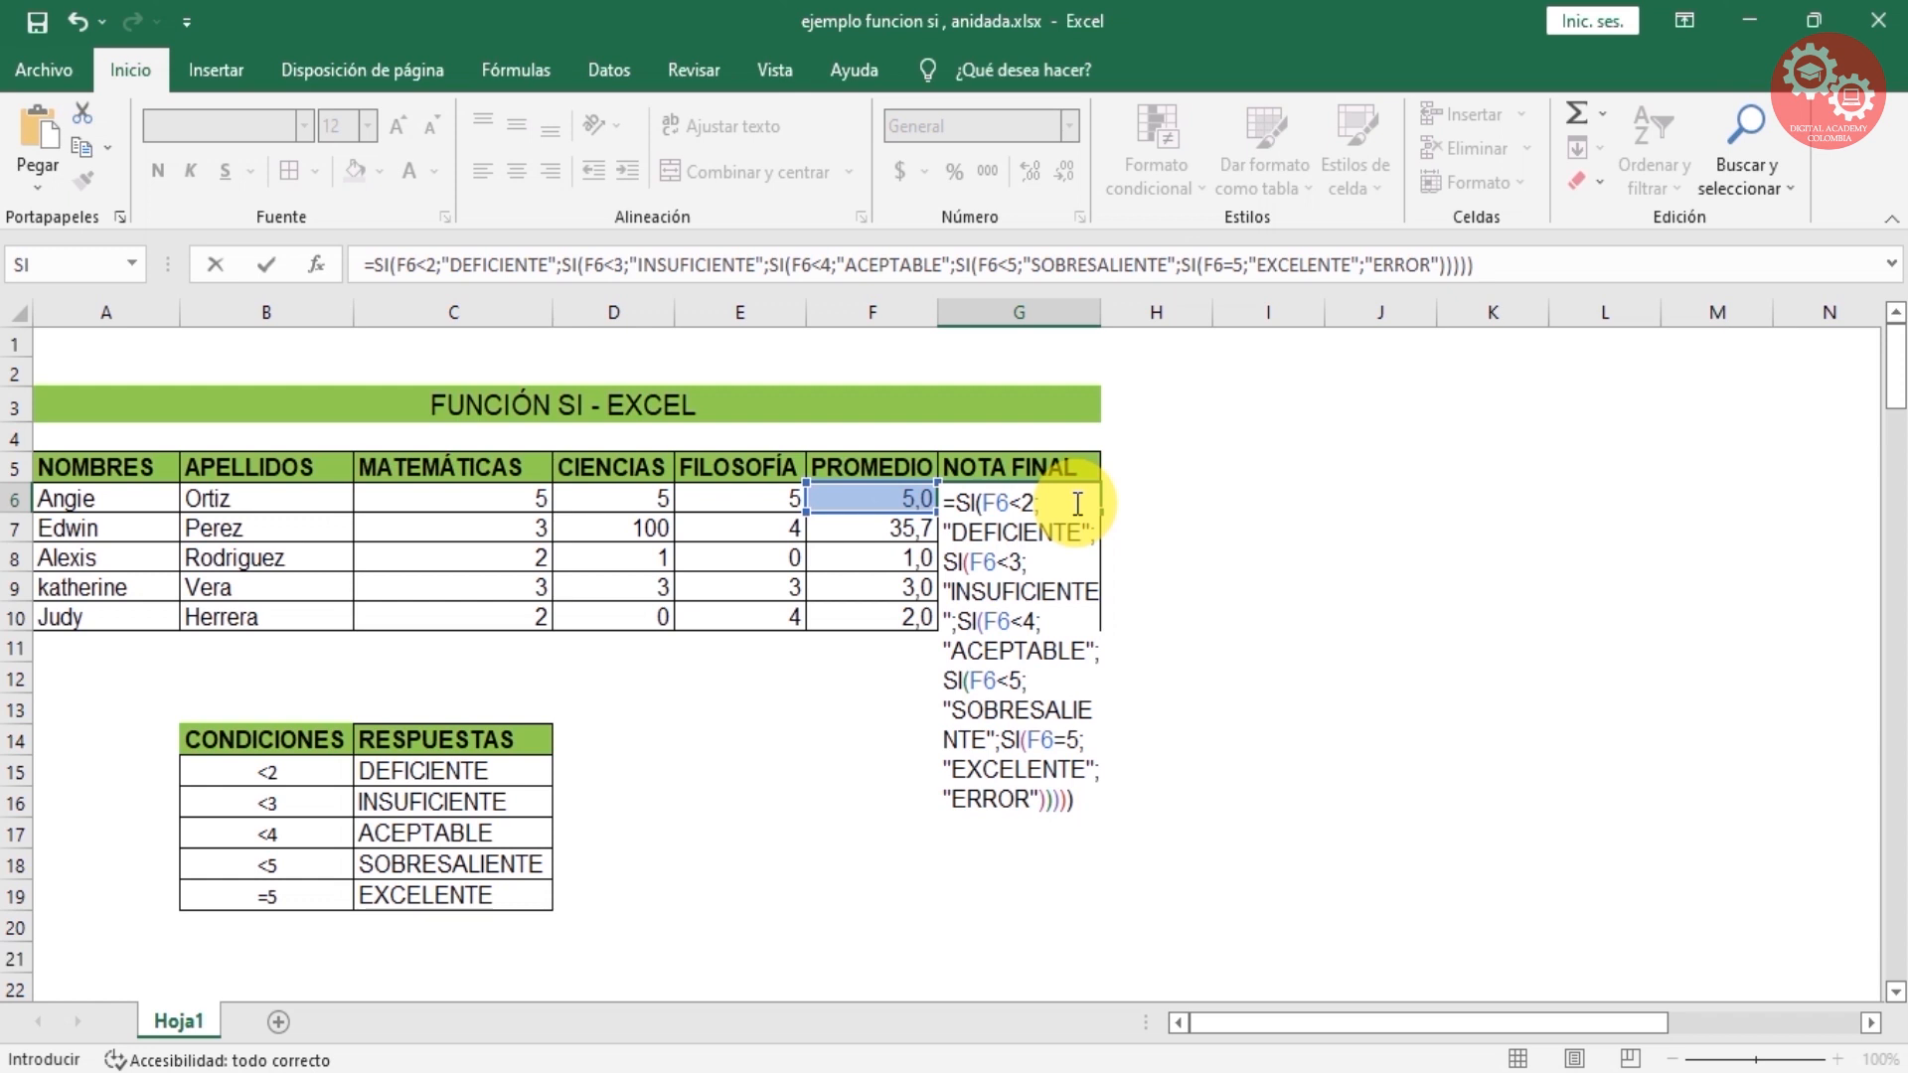
key("Return")
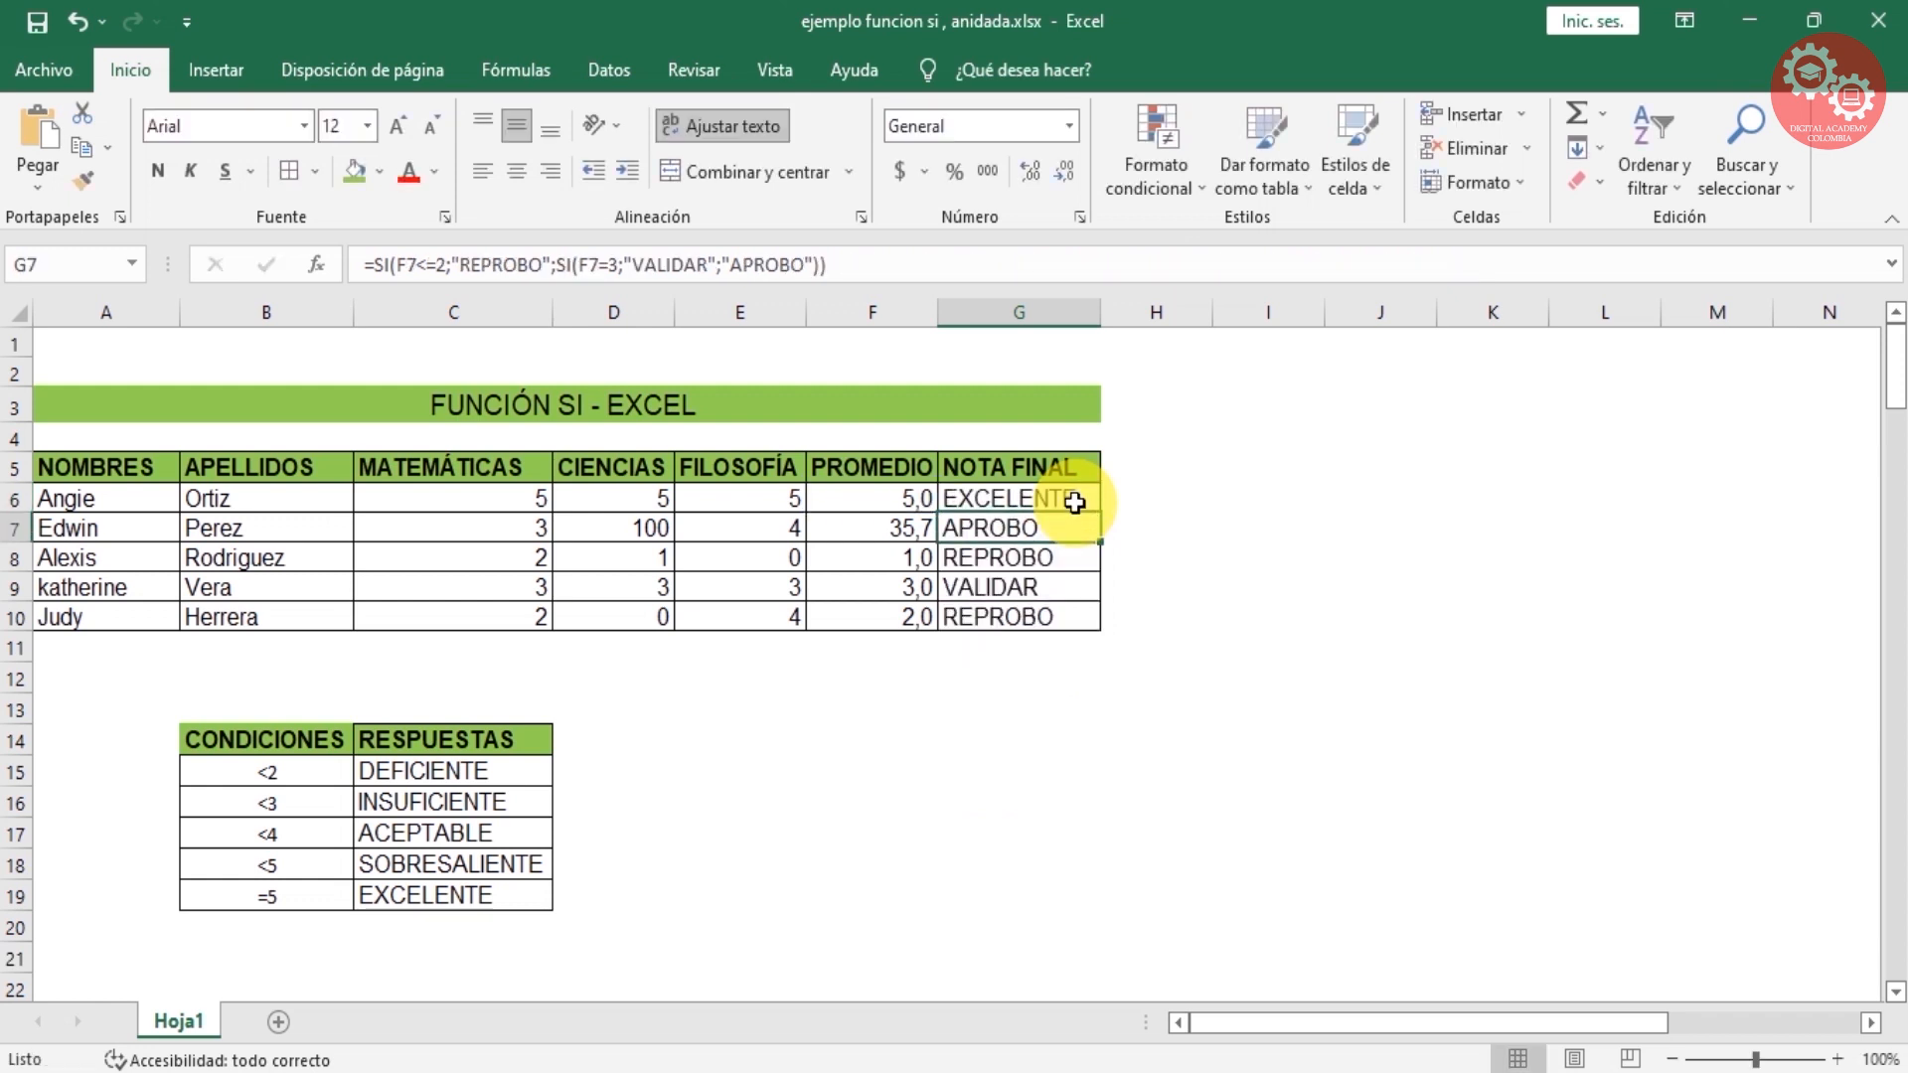
Step: Fill the five-condition NOTA FINAL formula from G6 down to G10
left_click(1076, 501)
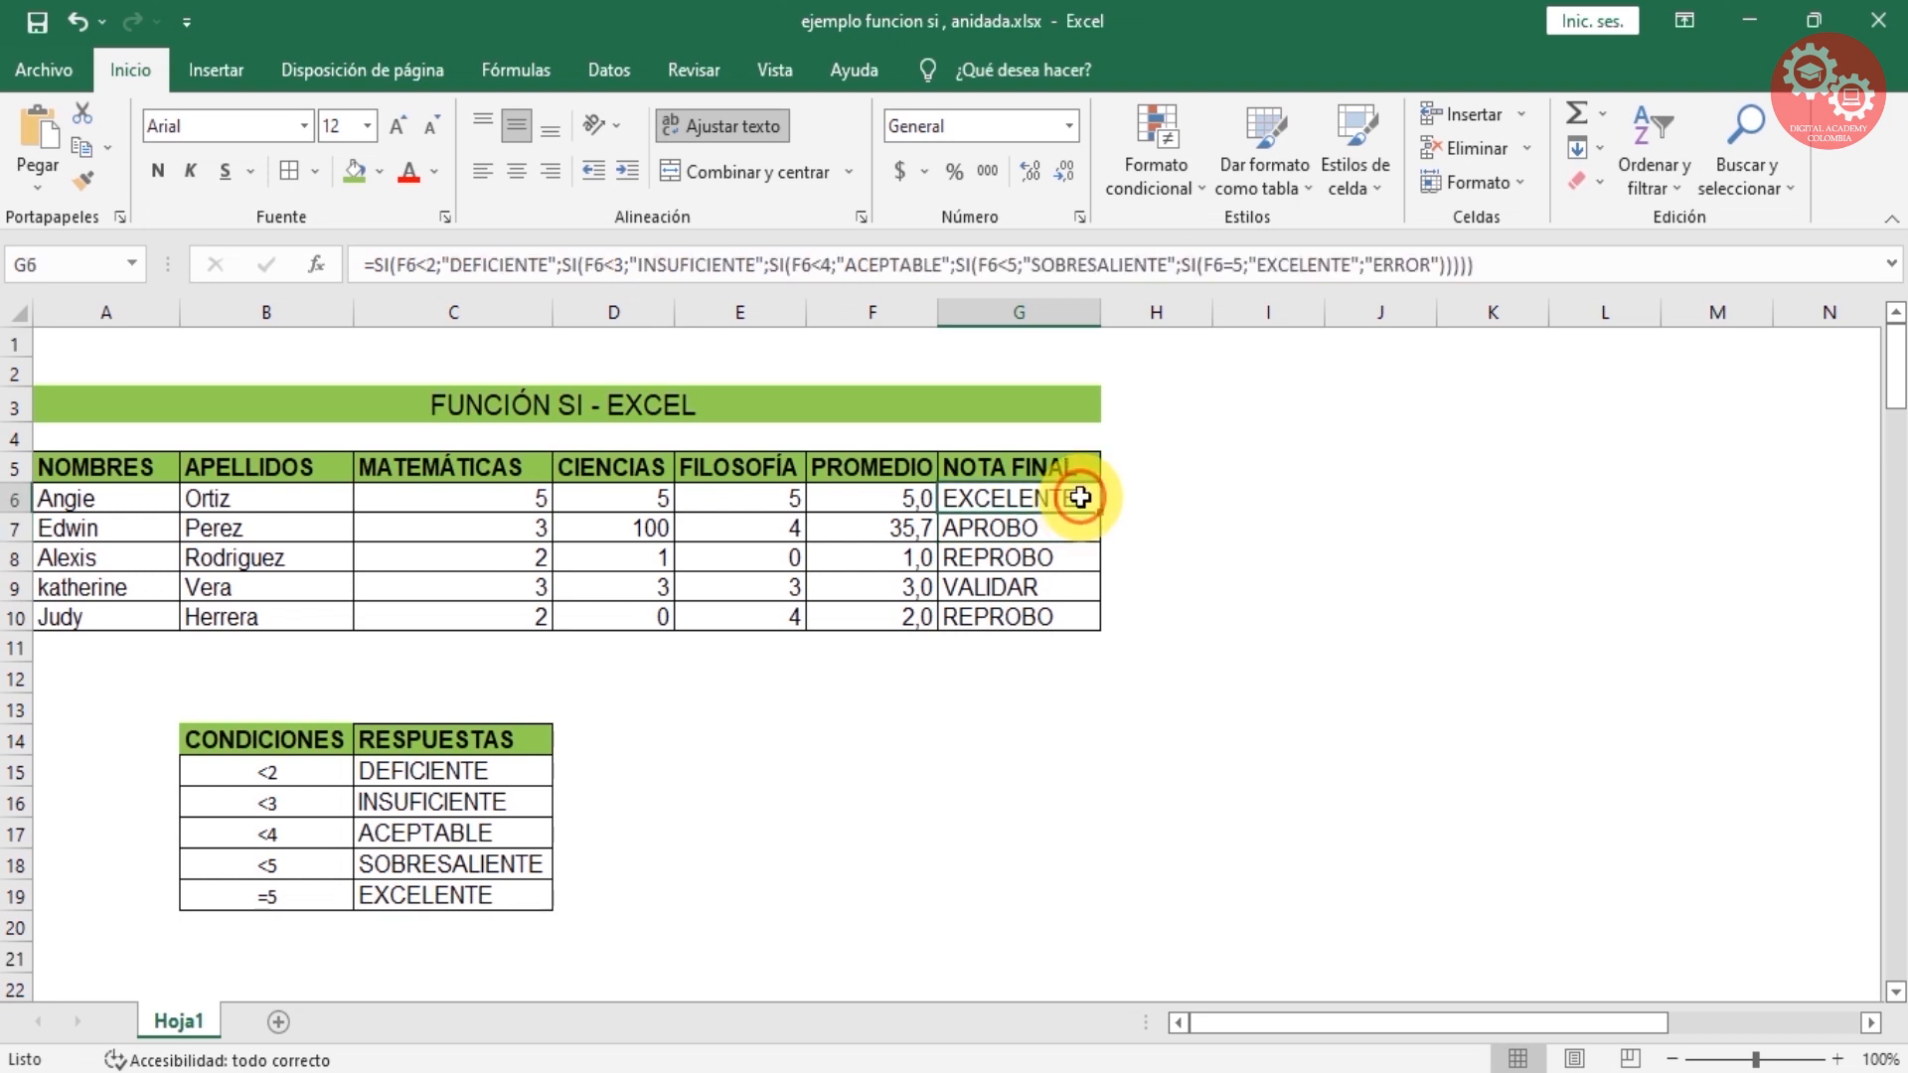
left_click_drag(1097, 510, 1103, 626)
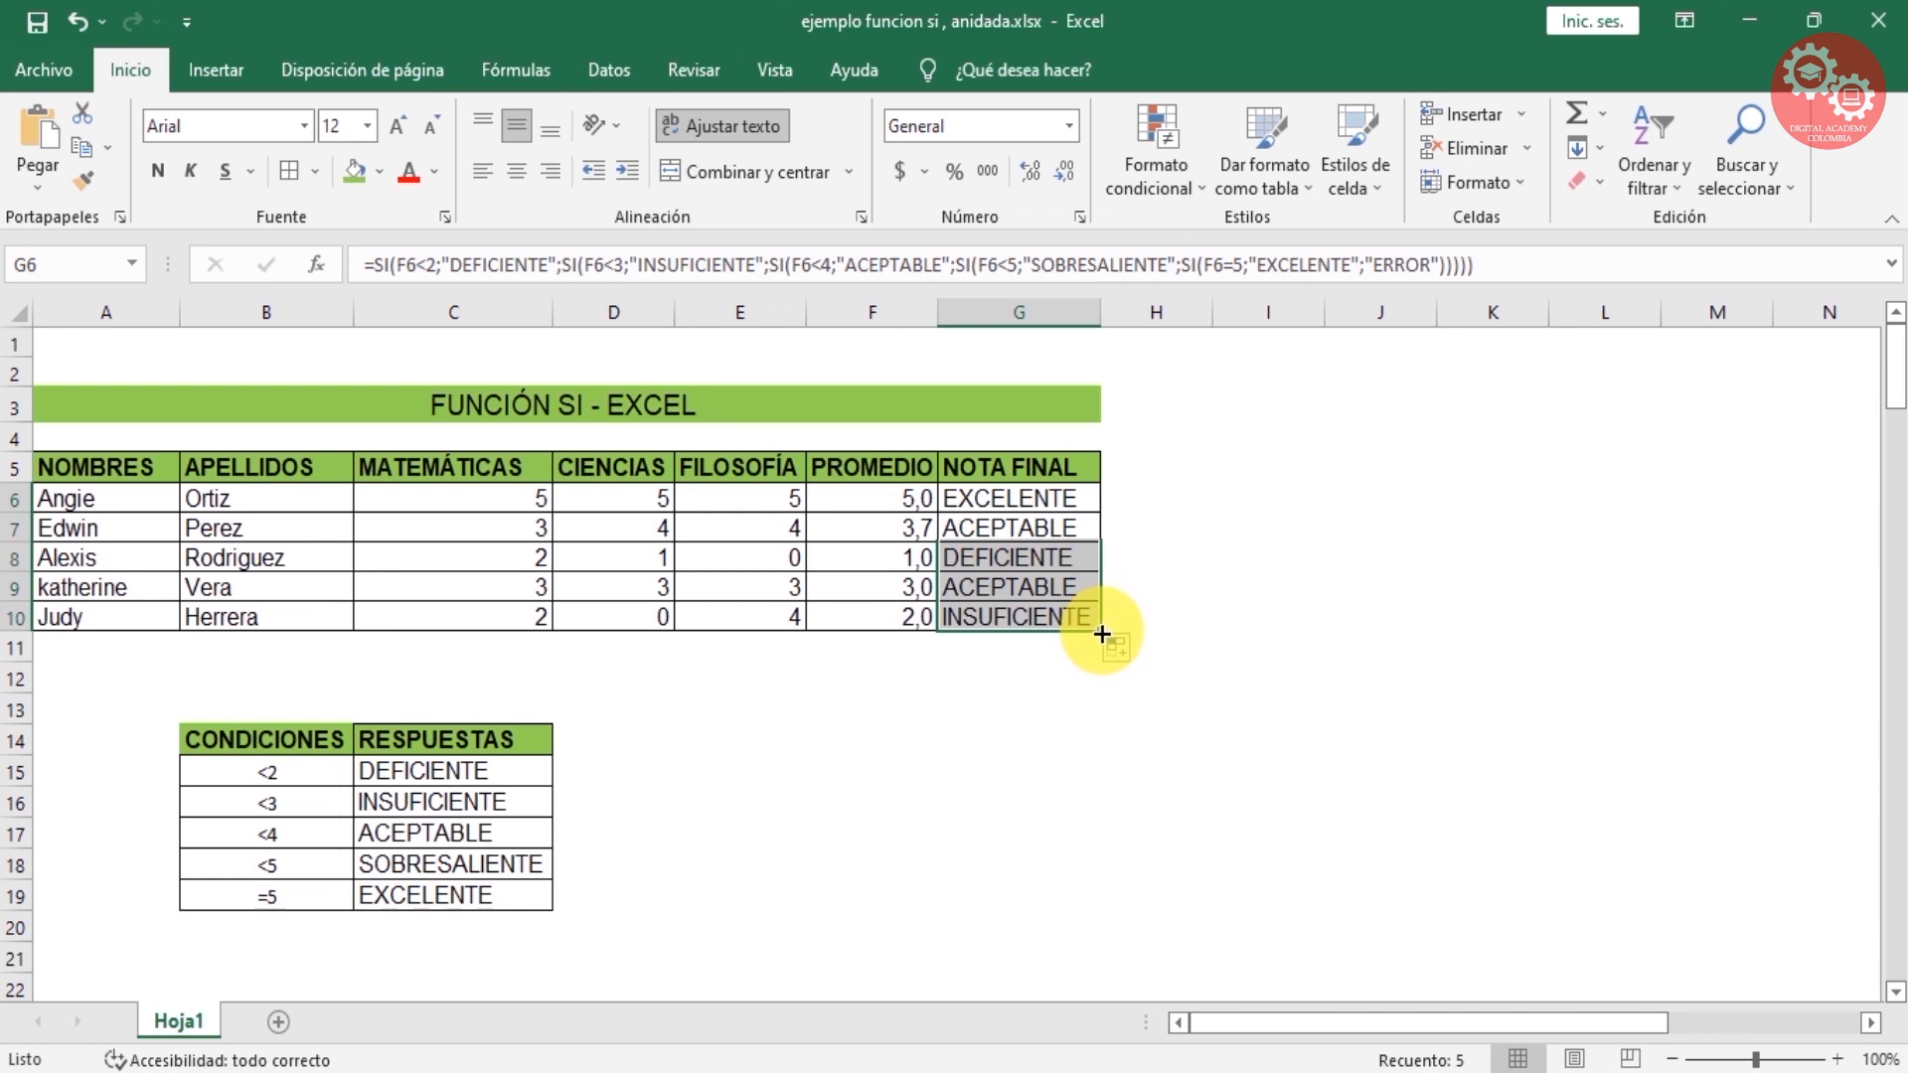
left_click(1101, 683)
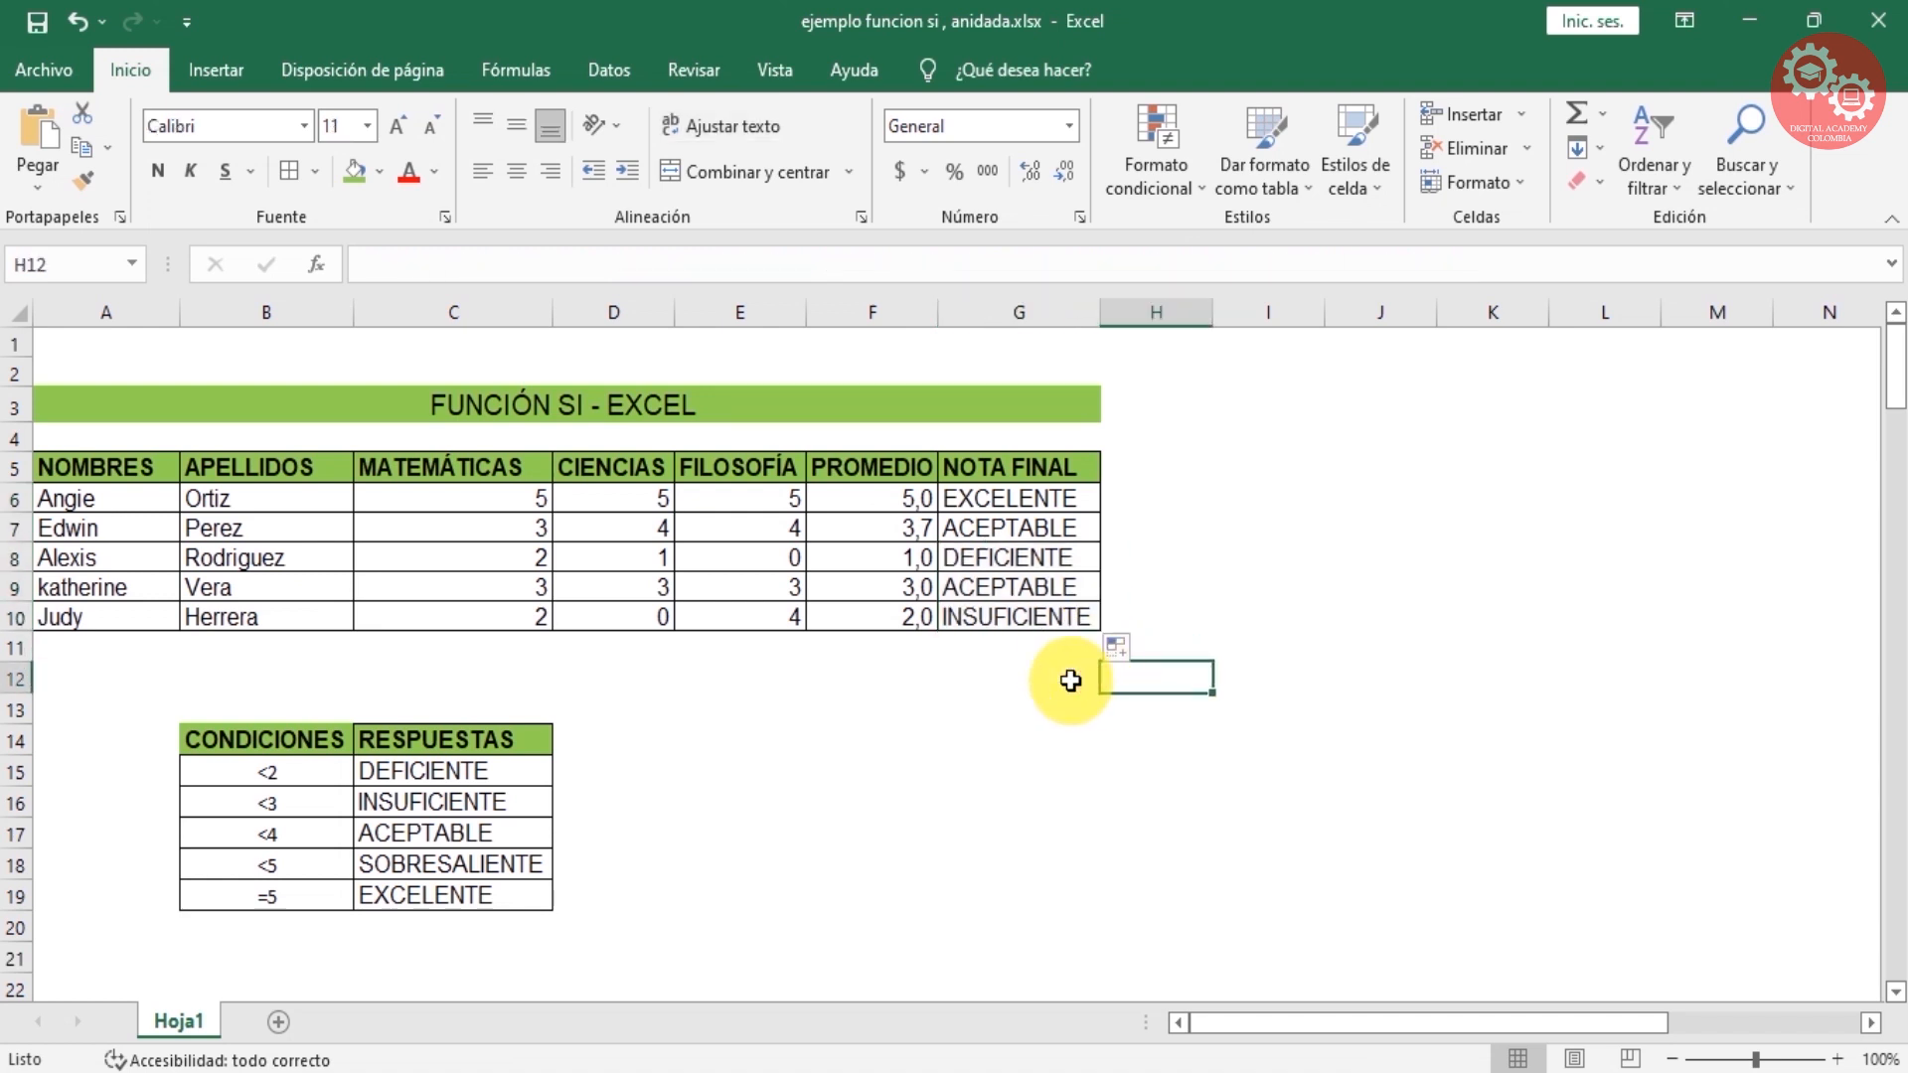
left_click(1068, 735)
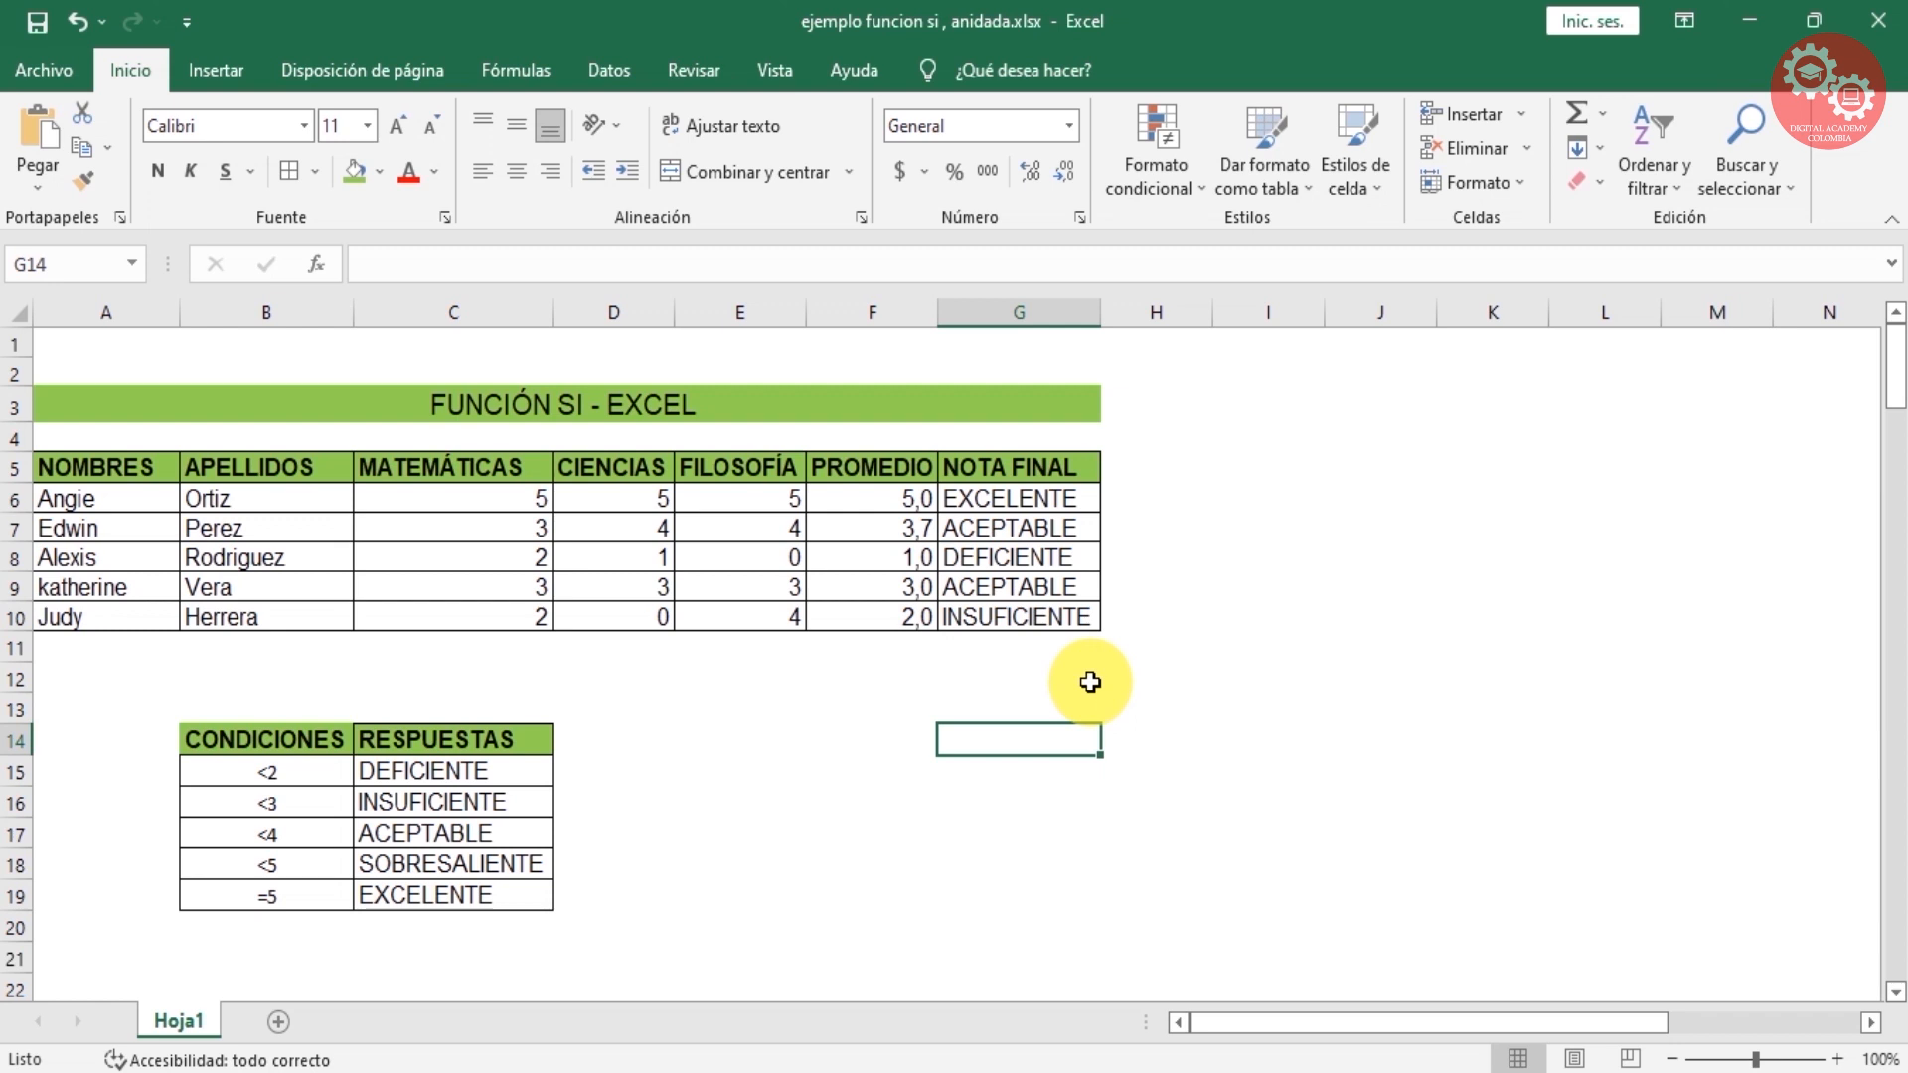
Step: Set the CIENCIAS grade in D7 to 100 to test the formula with an out-of-range average
left_click(636, 531)
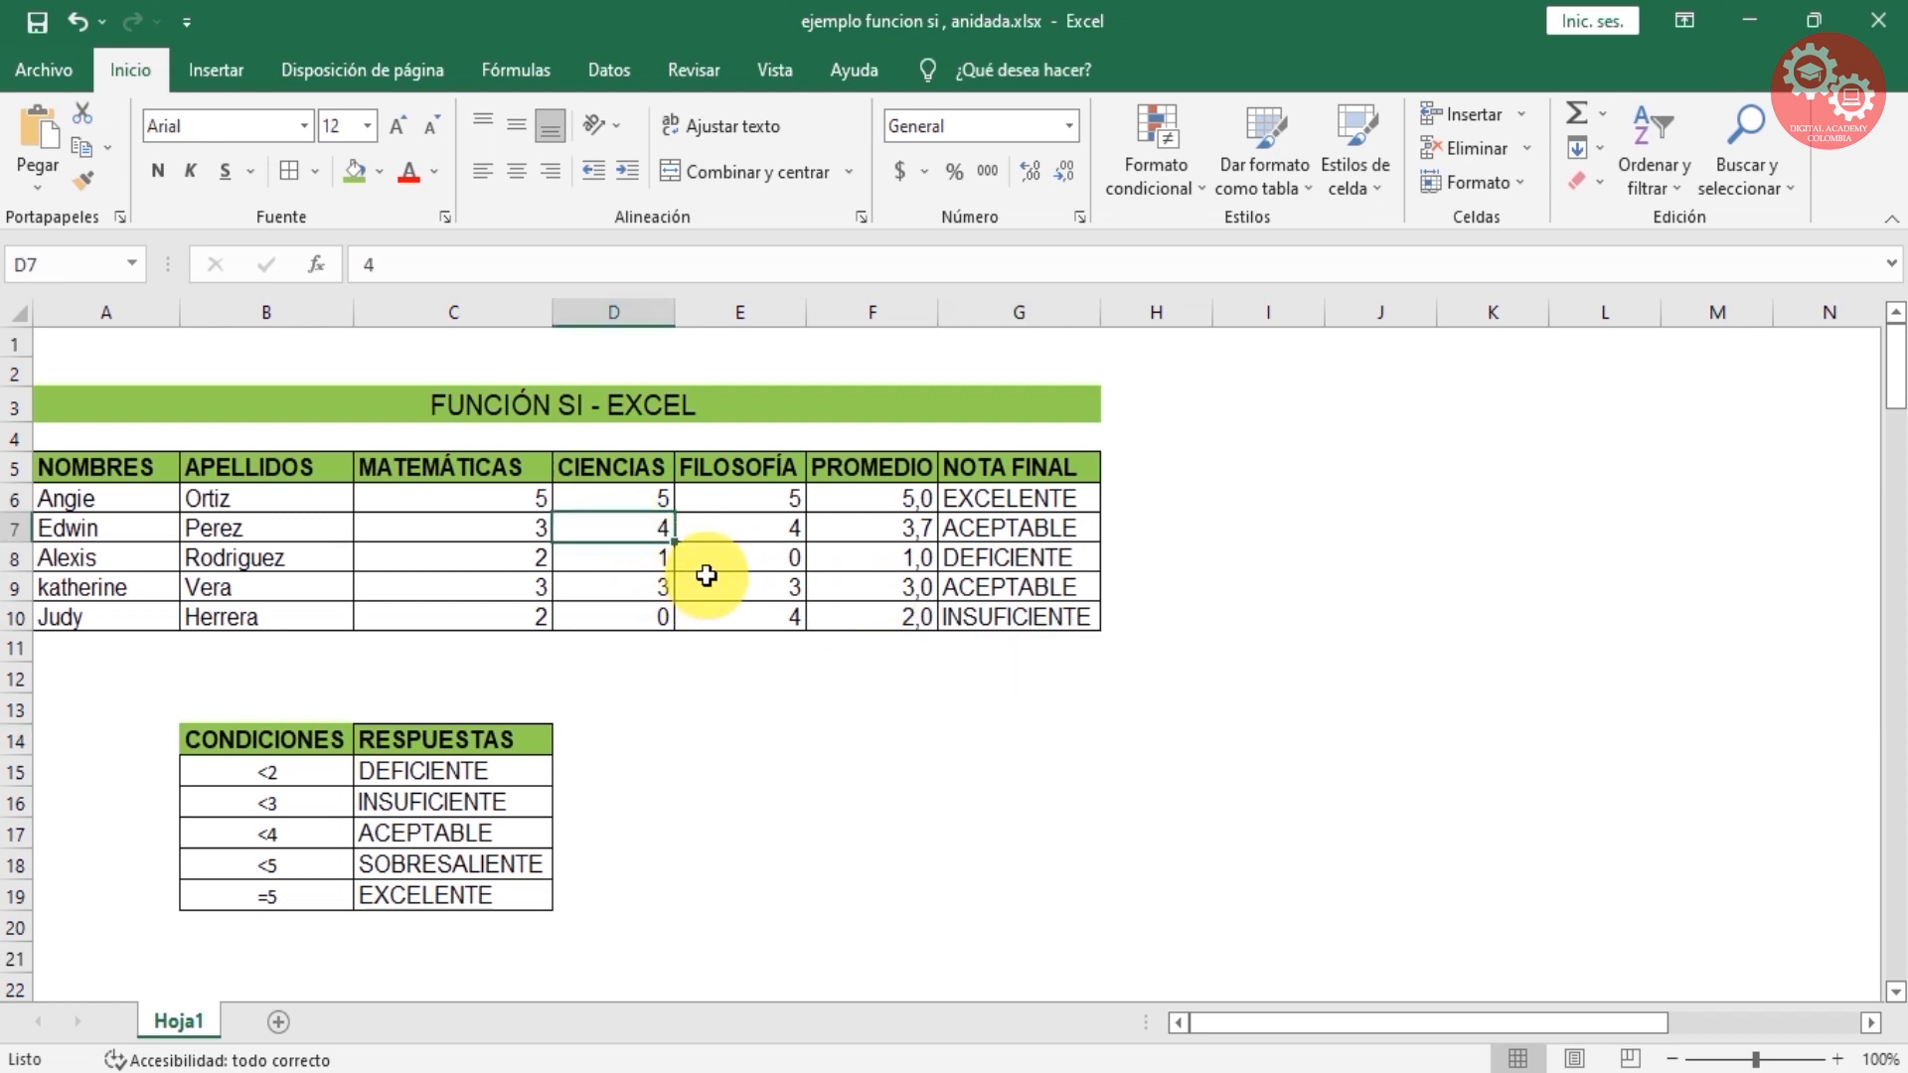
type("100")
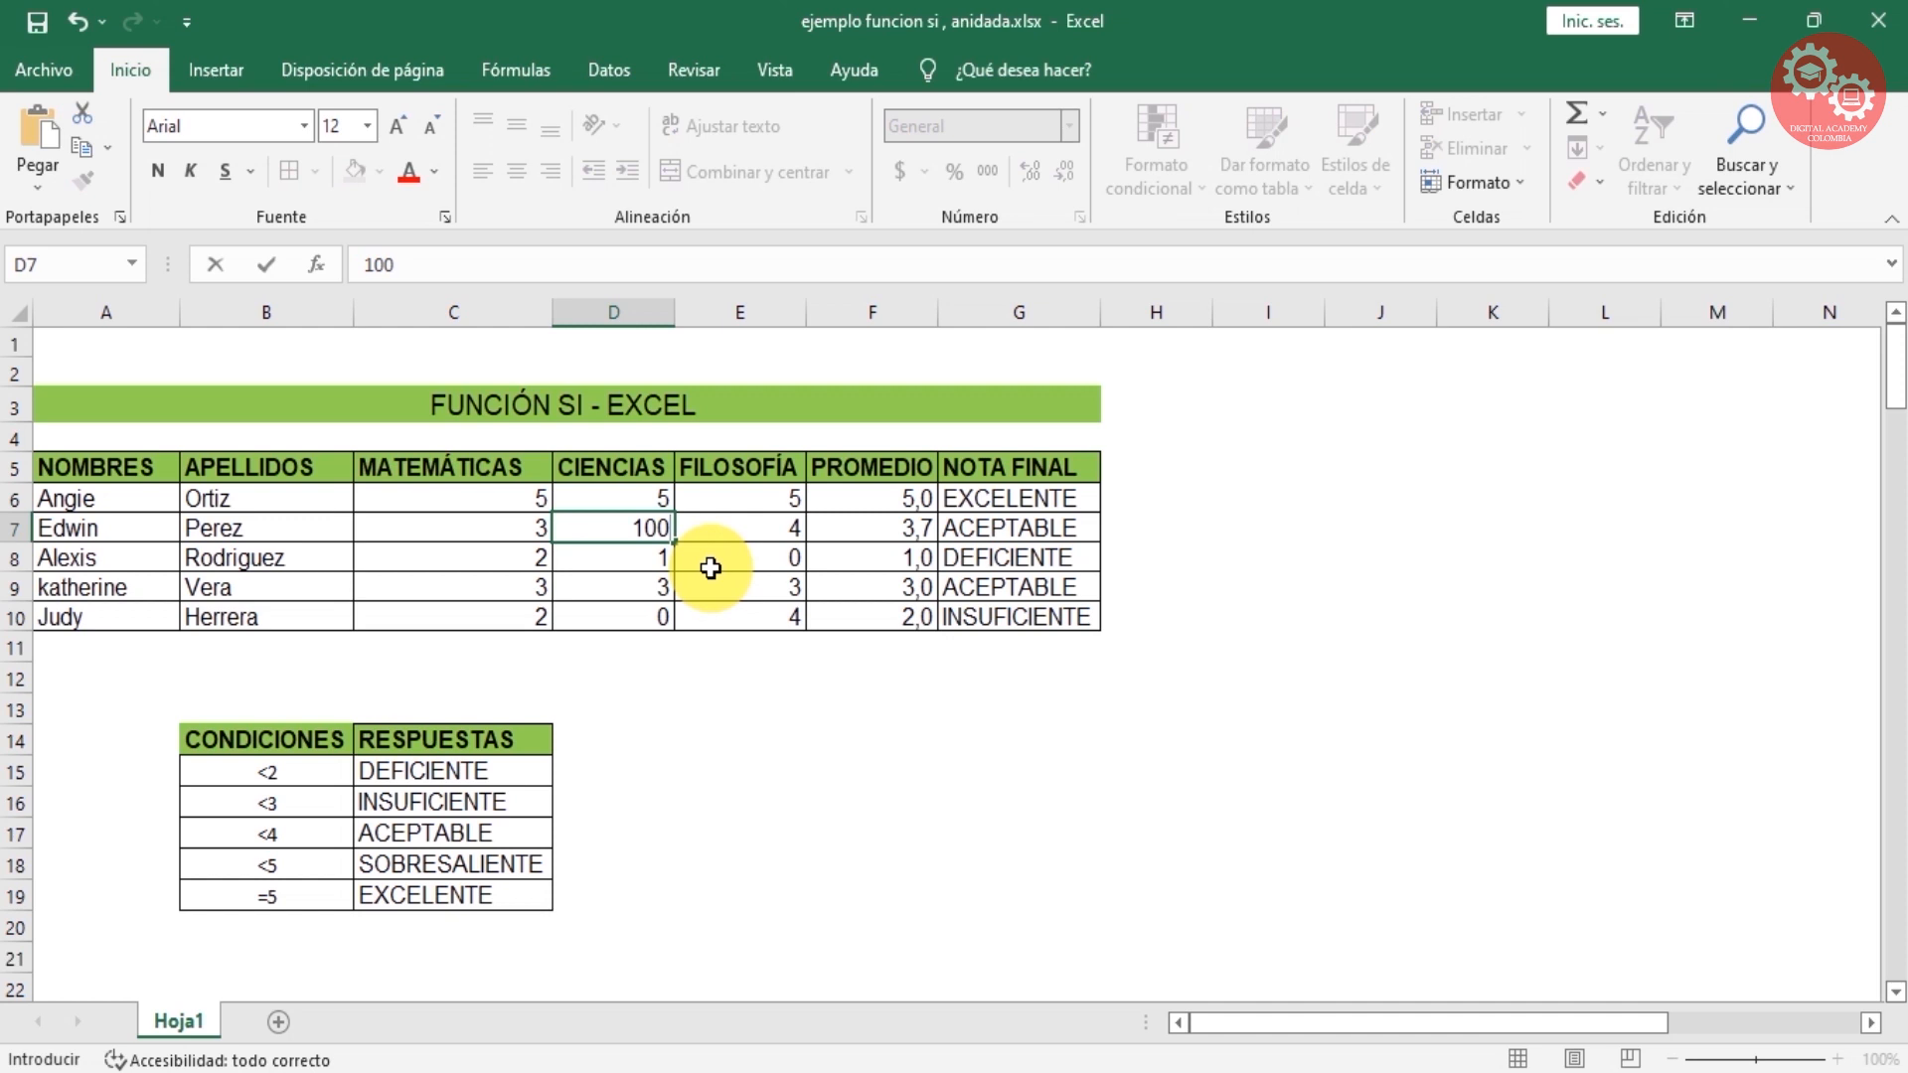
left_click(1141, 598)
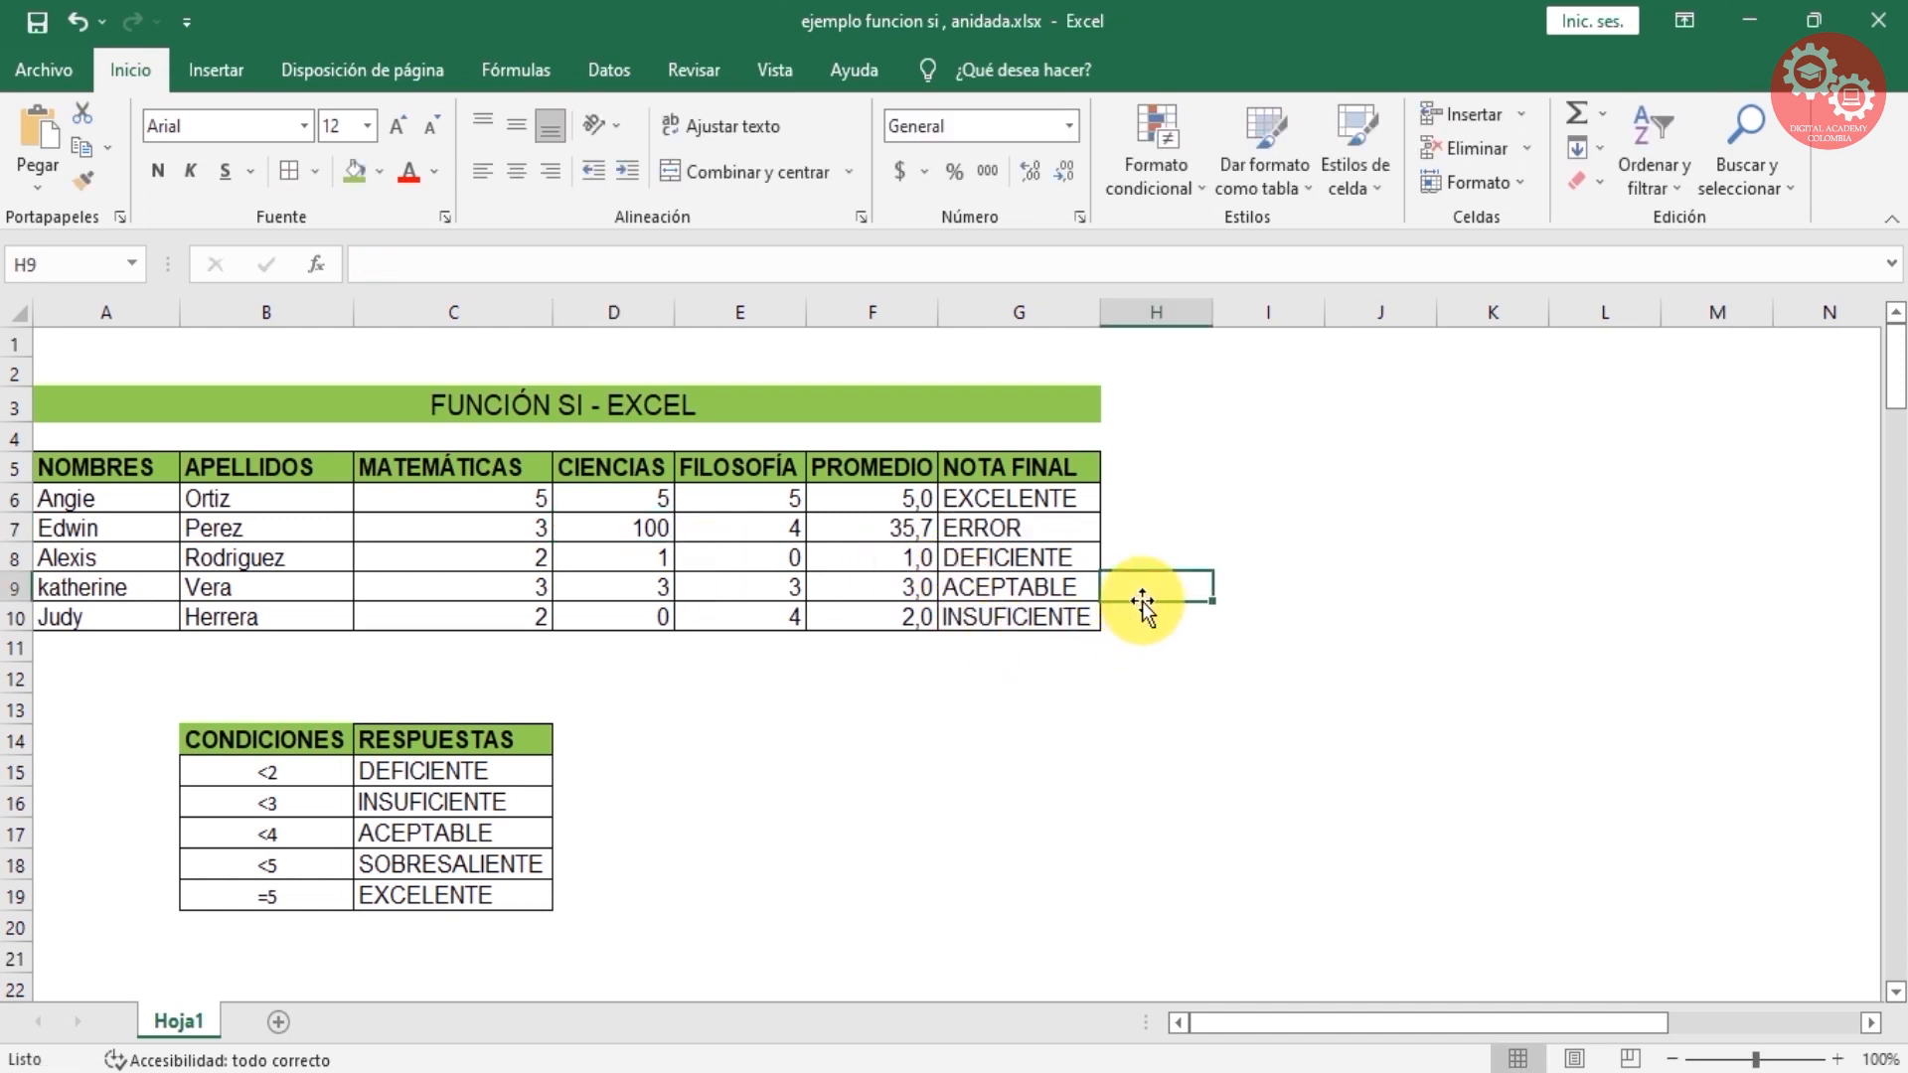